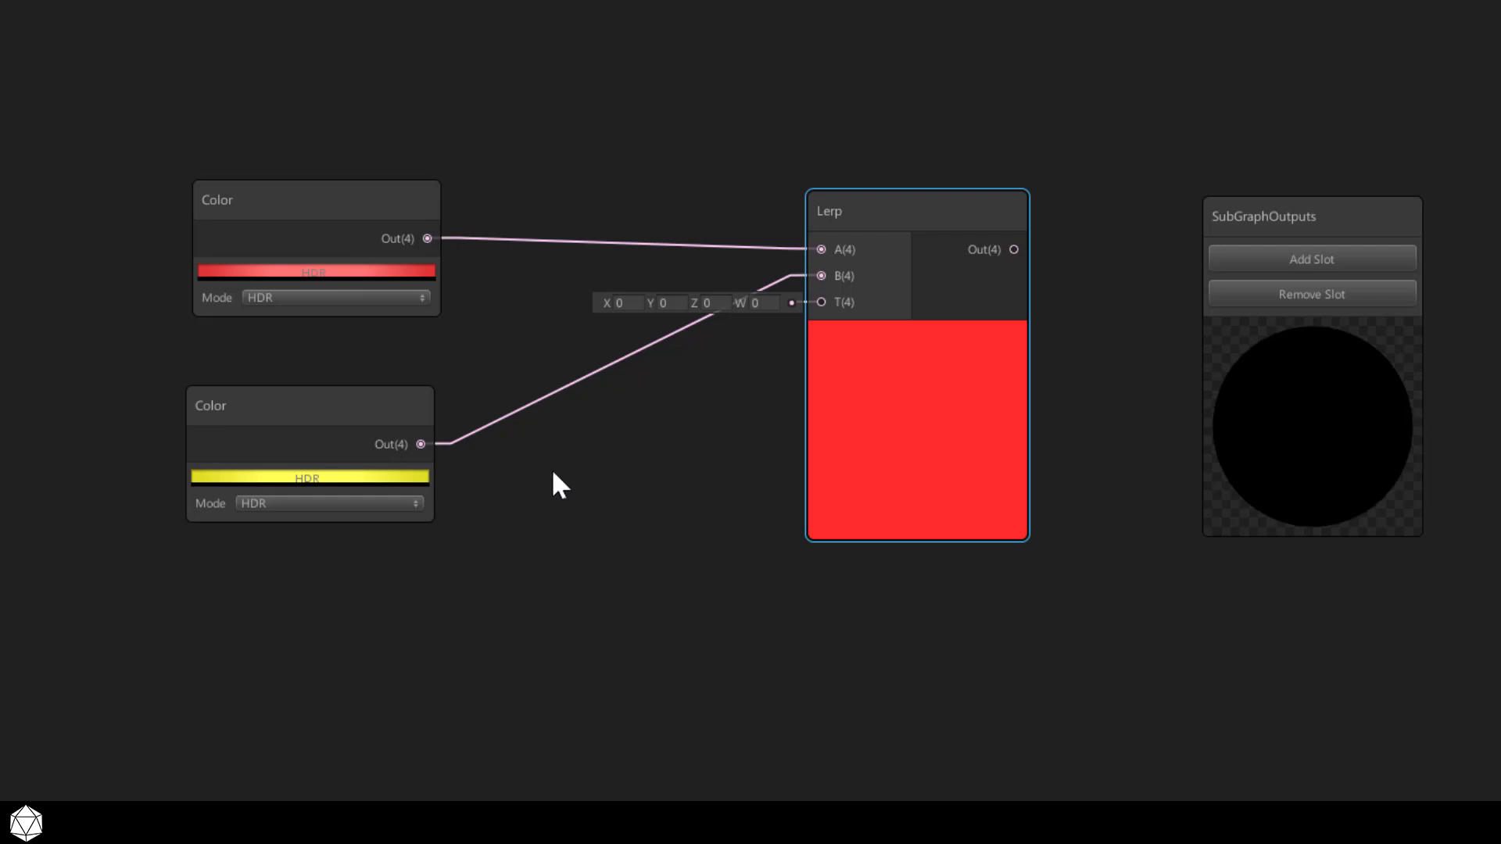
Try 1 and 0.25 as the X, Y and Z values of the Lerp node's T input.
{"action": "left_click", "coordinate": [627, 302]}
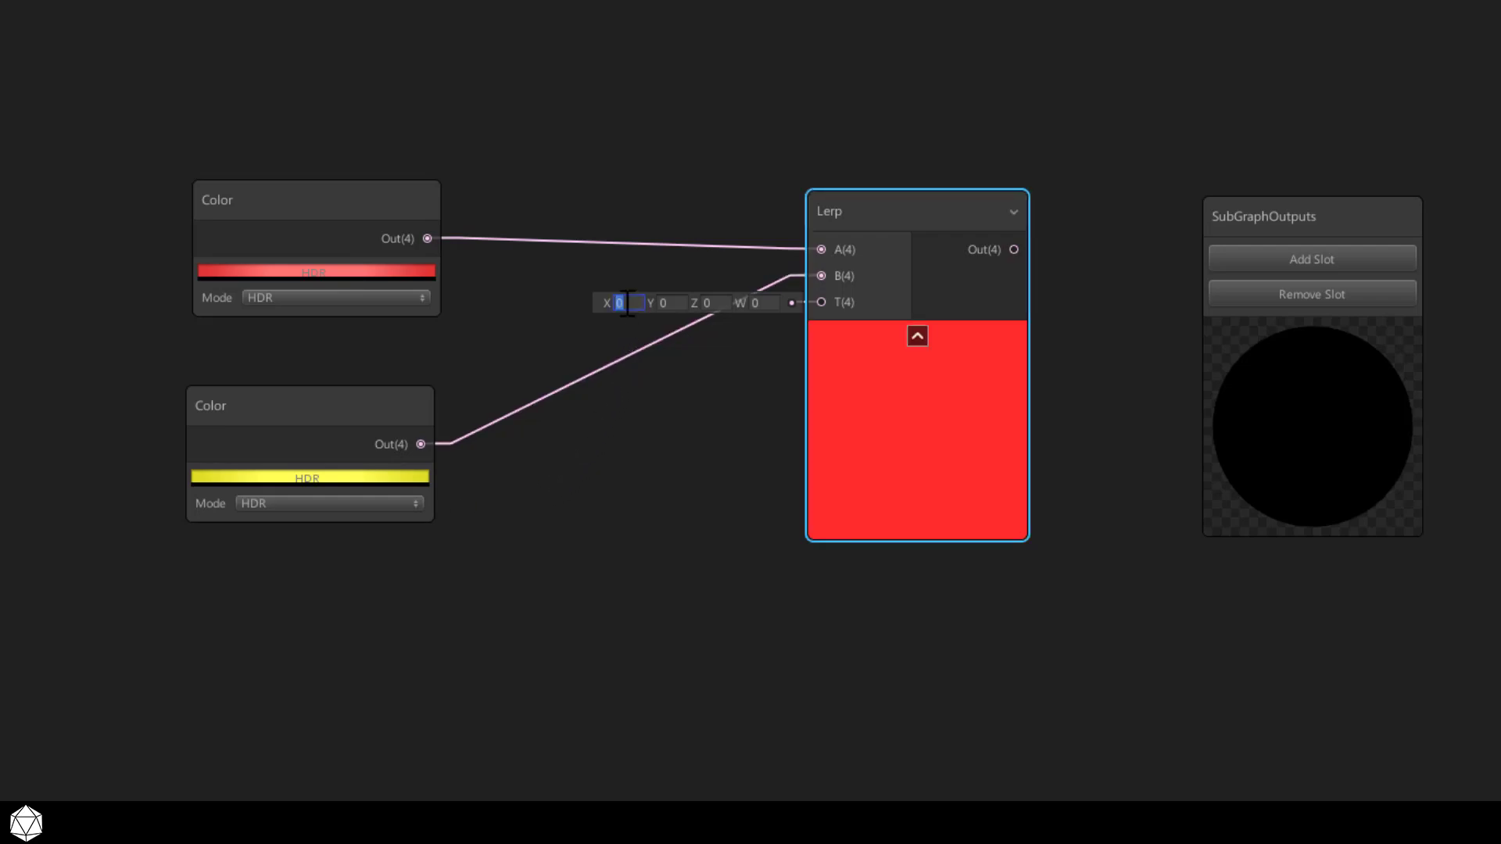
{"action": "left_click", "coordinate": [666, 302]}
{"action": "type", "text": "1"}
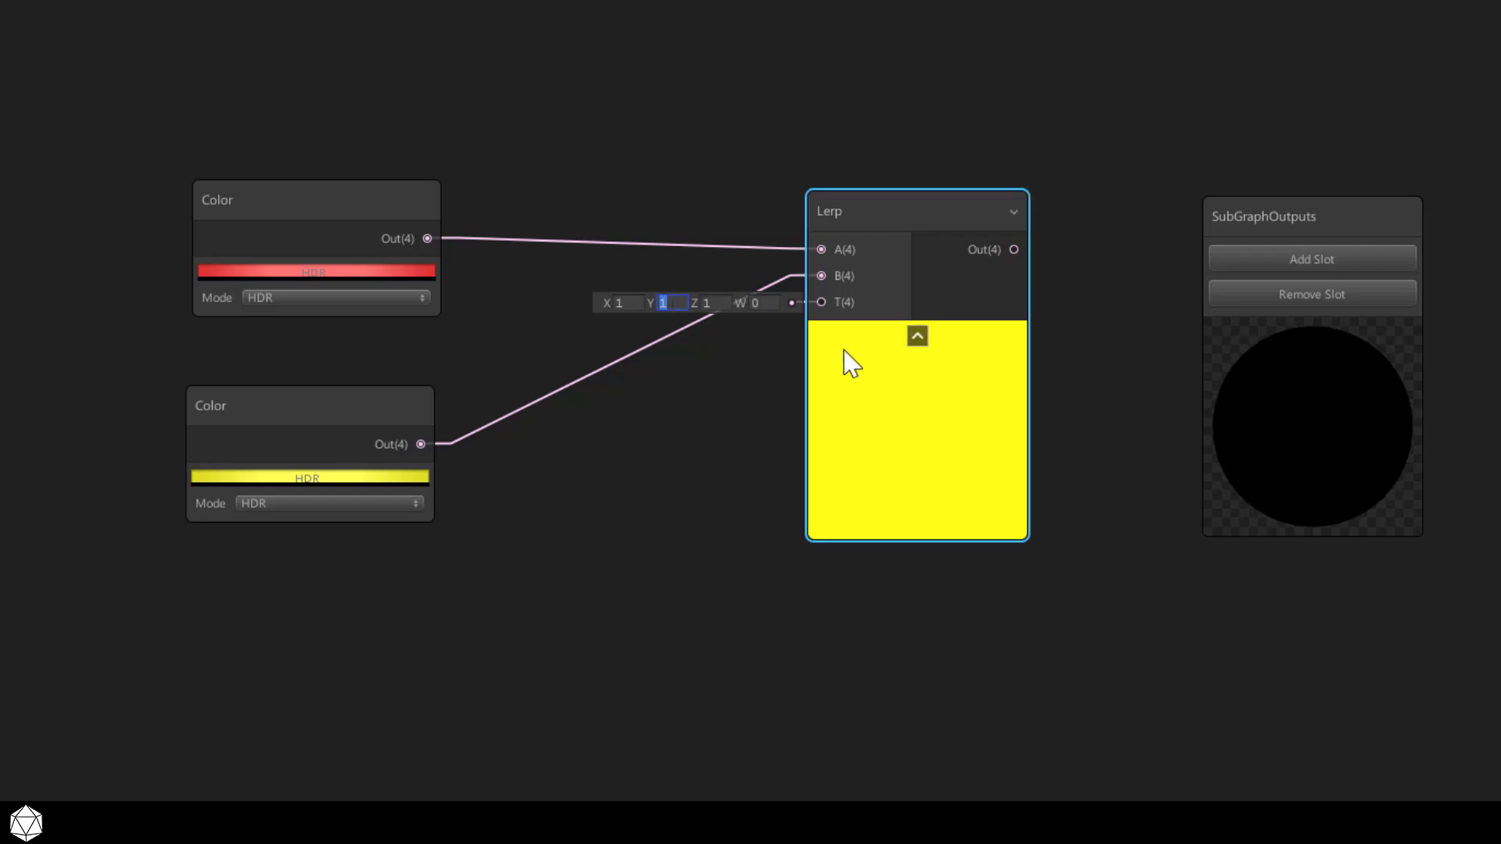
{"action": "left_click", "coordinate": [628, 303]}
{"action": "left_click", "coordinate": [727, 391]}
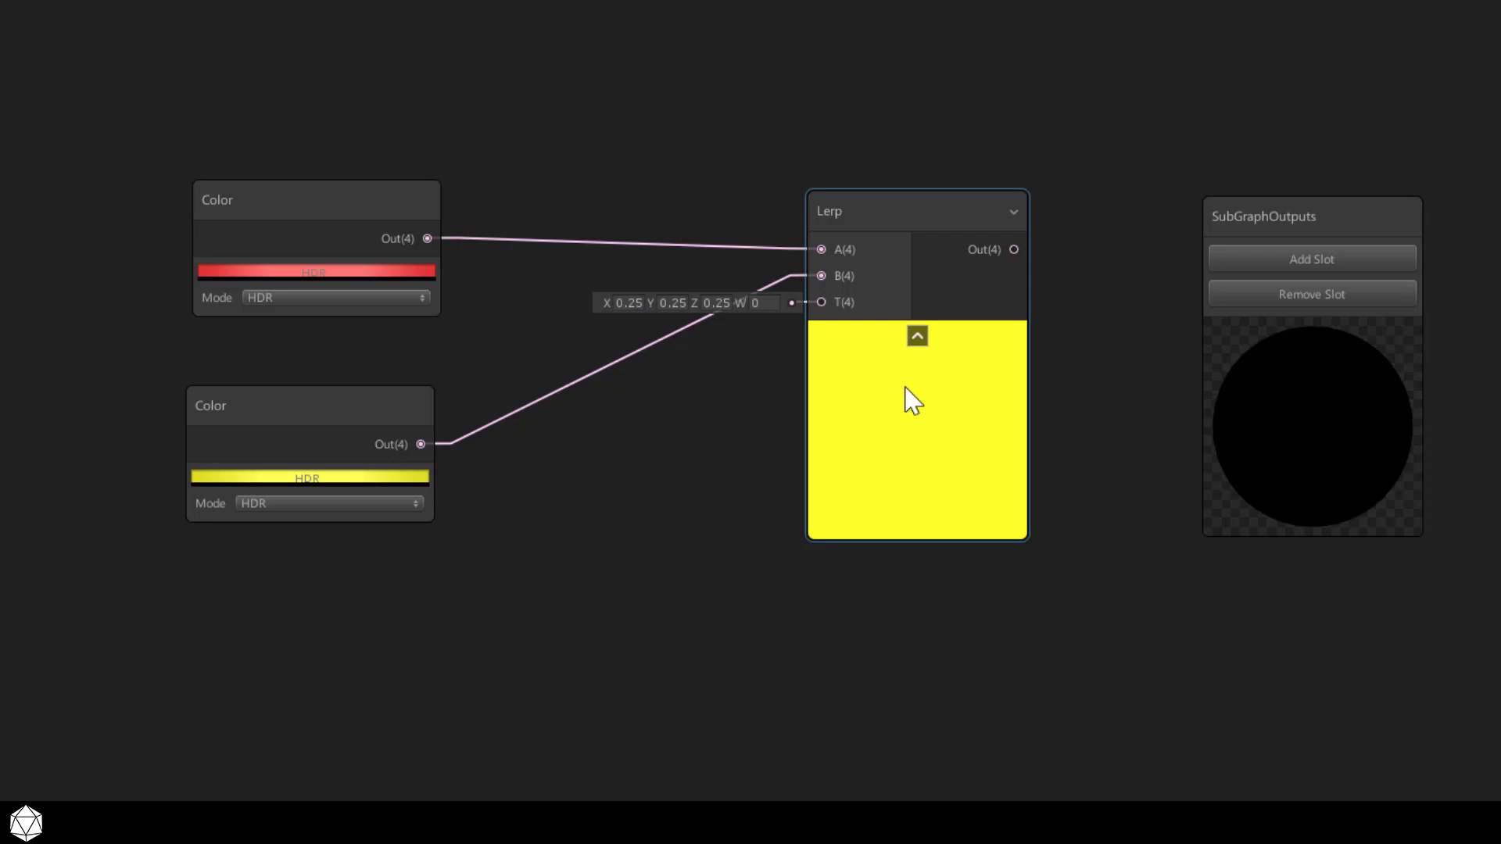
Reset the X, Y and Z values of the Lerp node's T input to 0.
{"action": "key", "text": "Tab"}
{"action": "type", "text": "0"}
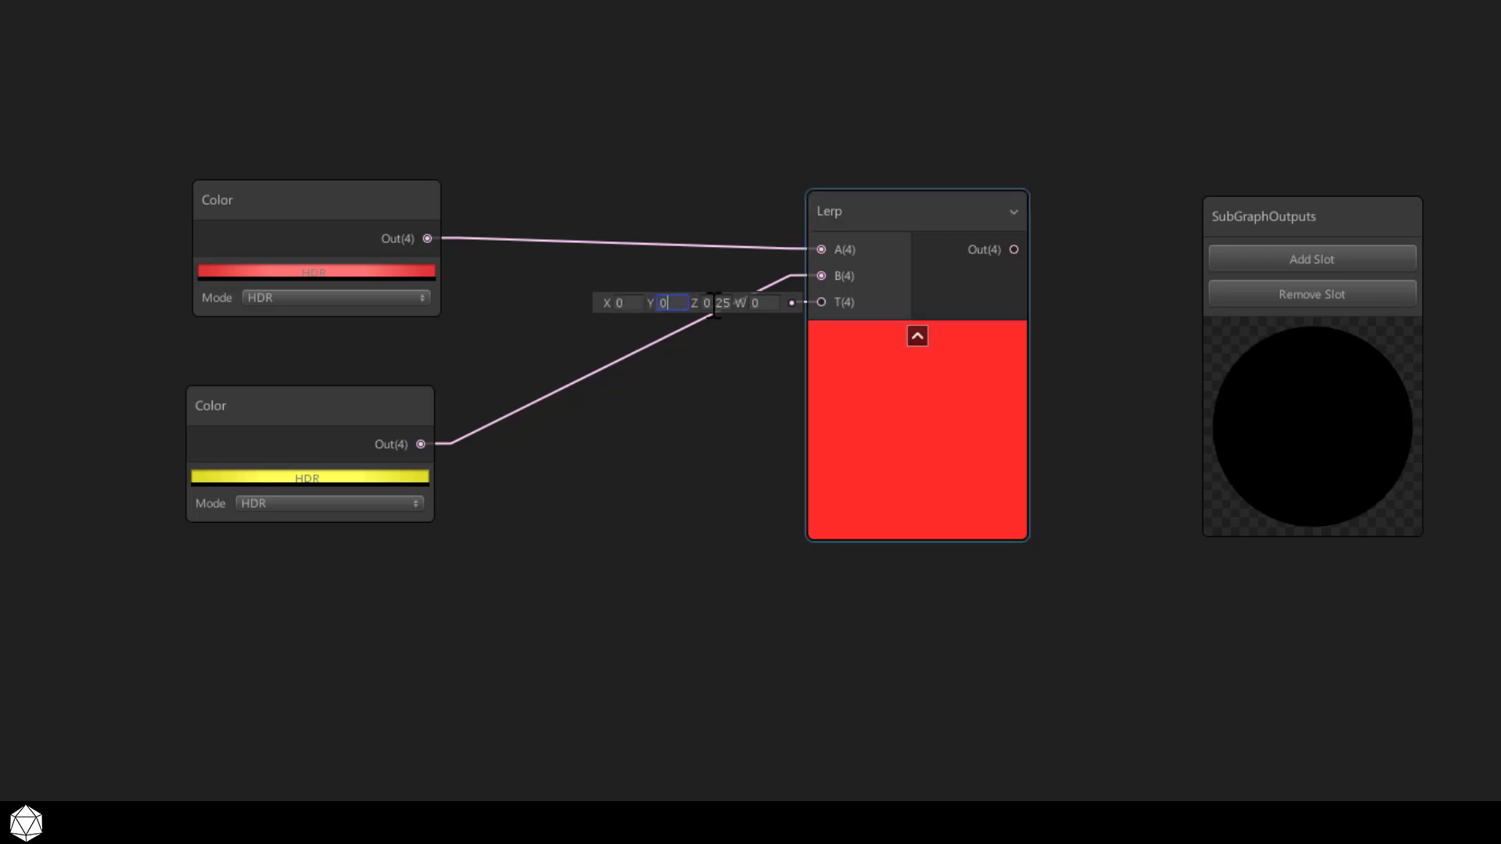
{"action": "key", "text": "Tab"}
{"action": "type", "text": "0"}
Add an output slot to the SubGraphOutputs node and connect the Lerp node's Out to it.
{"action": "left_click", "coordinate": [1348, 259]}
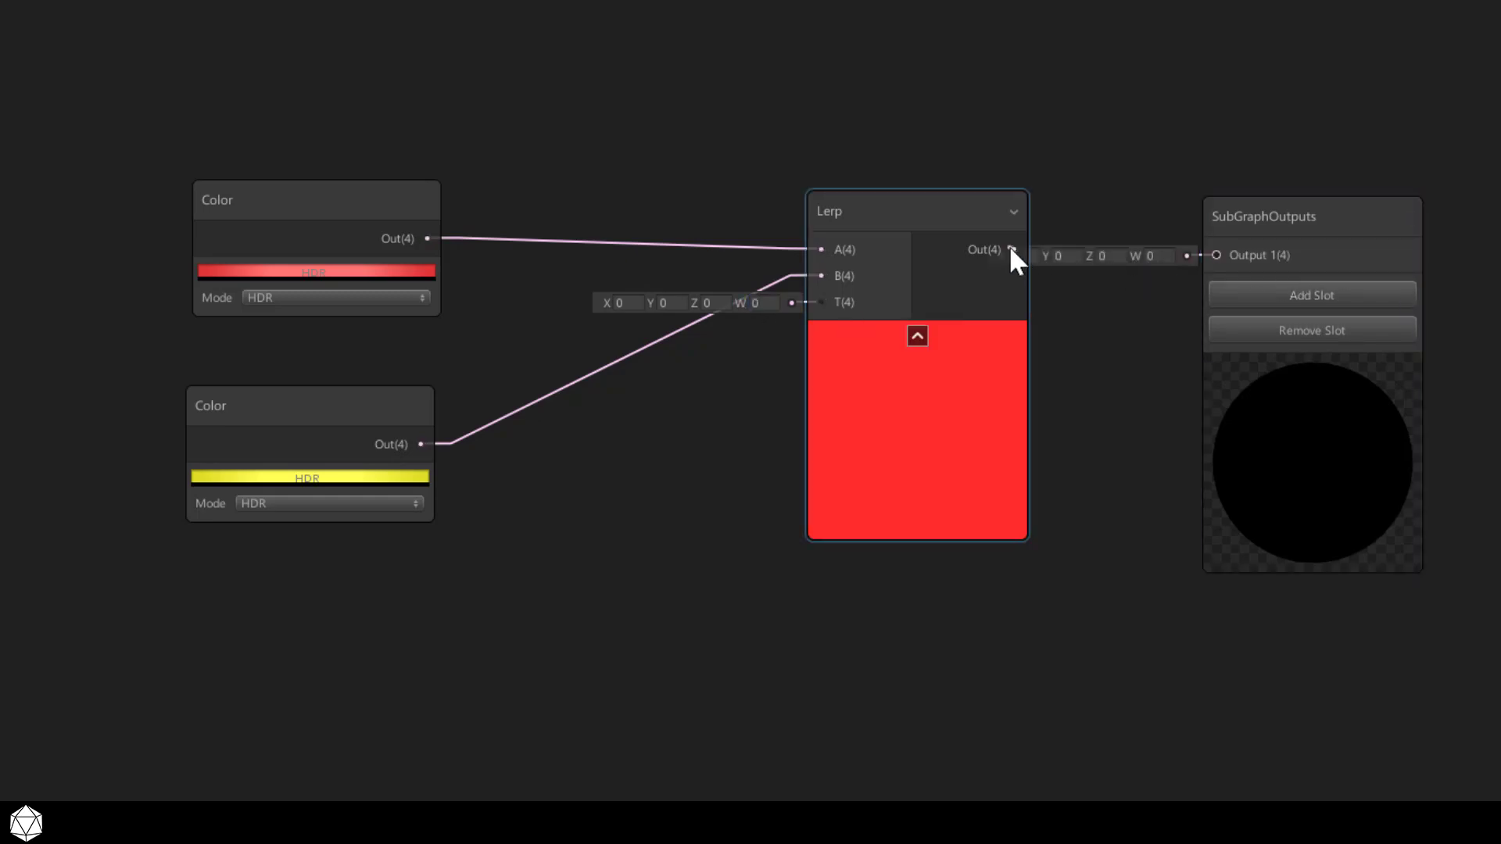
{"action": "left_click_drag", "start_coordinate": [1014, 249], "coordinate": [1334, 208]}
{"action": "left_click_drag", "start_coordinate": [941, 209], "coordinate": [1029, 207]}
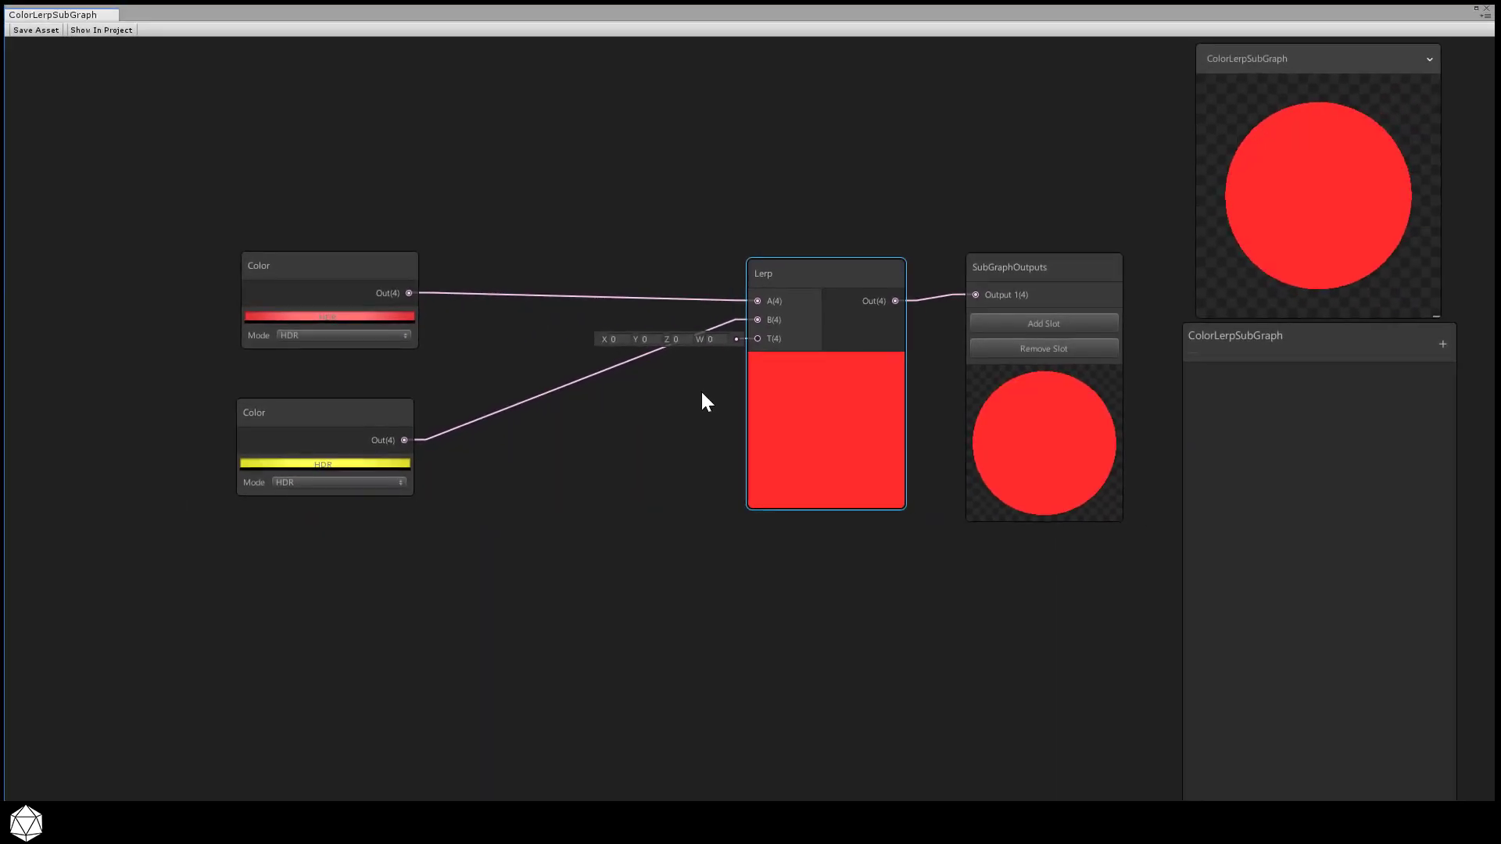
Convert the red and the yellow HDR Color nodes to properties.
{"action": "right_click", "coordinate": [314, 262]}
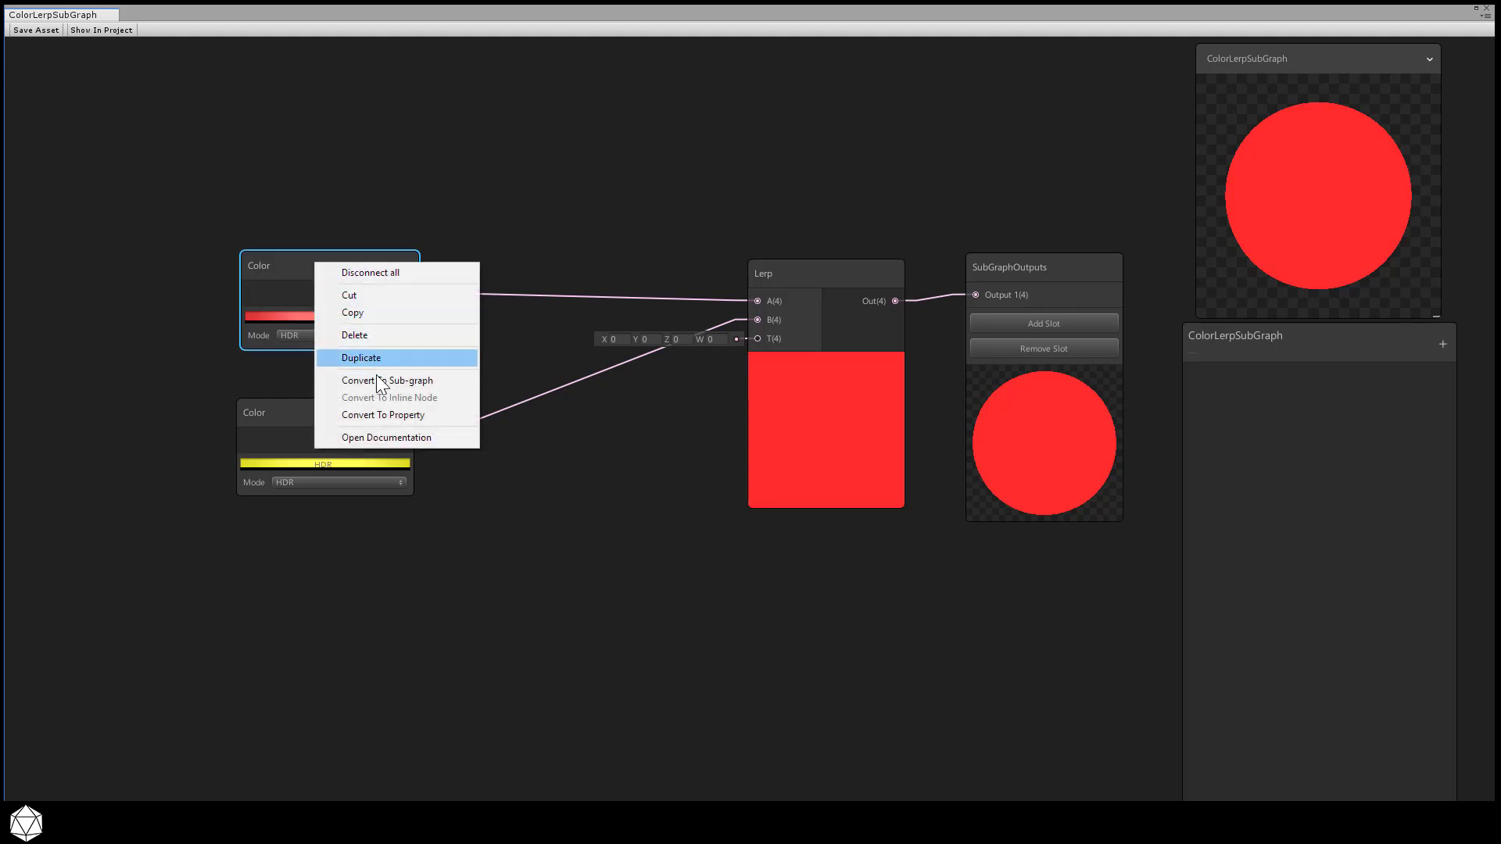
{"action": "left_click", "coordinate": [378, 414]}
{"action": "left_click", "coordinate": [327, 401]}
{"action": "right_click", "coordinate": [327, 401]}
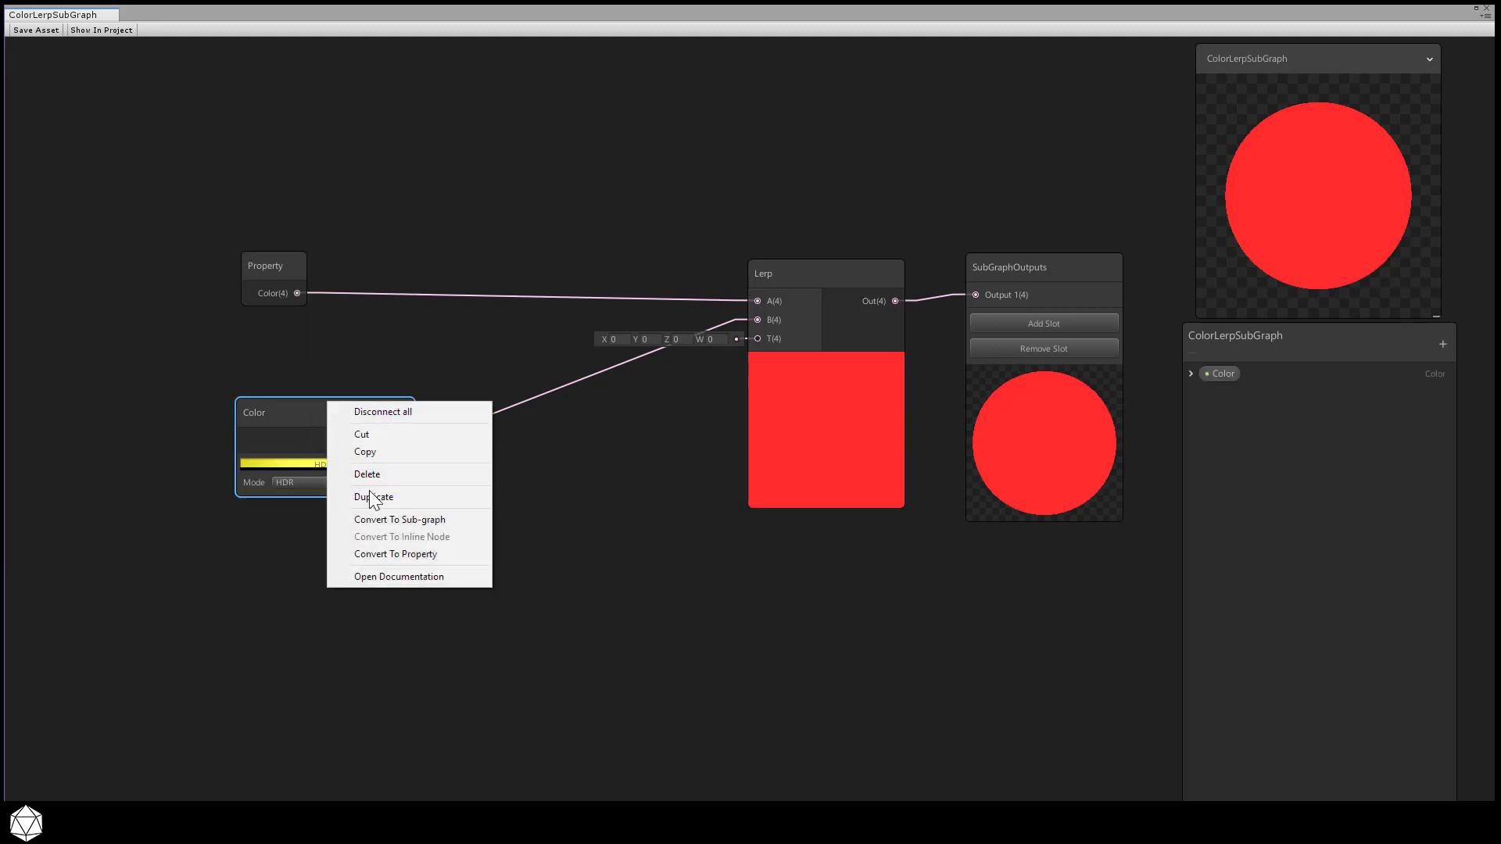
{"action": "left_click", "coordinate": [366, 551]}
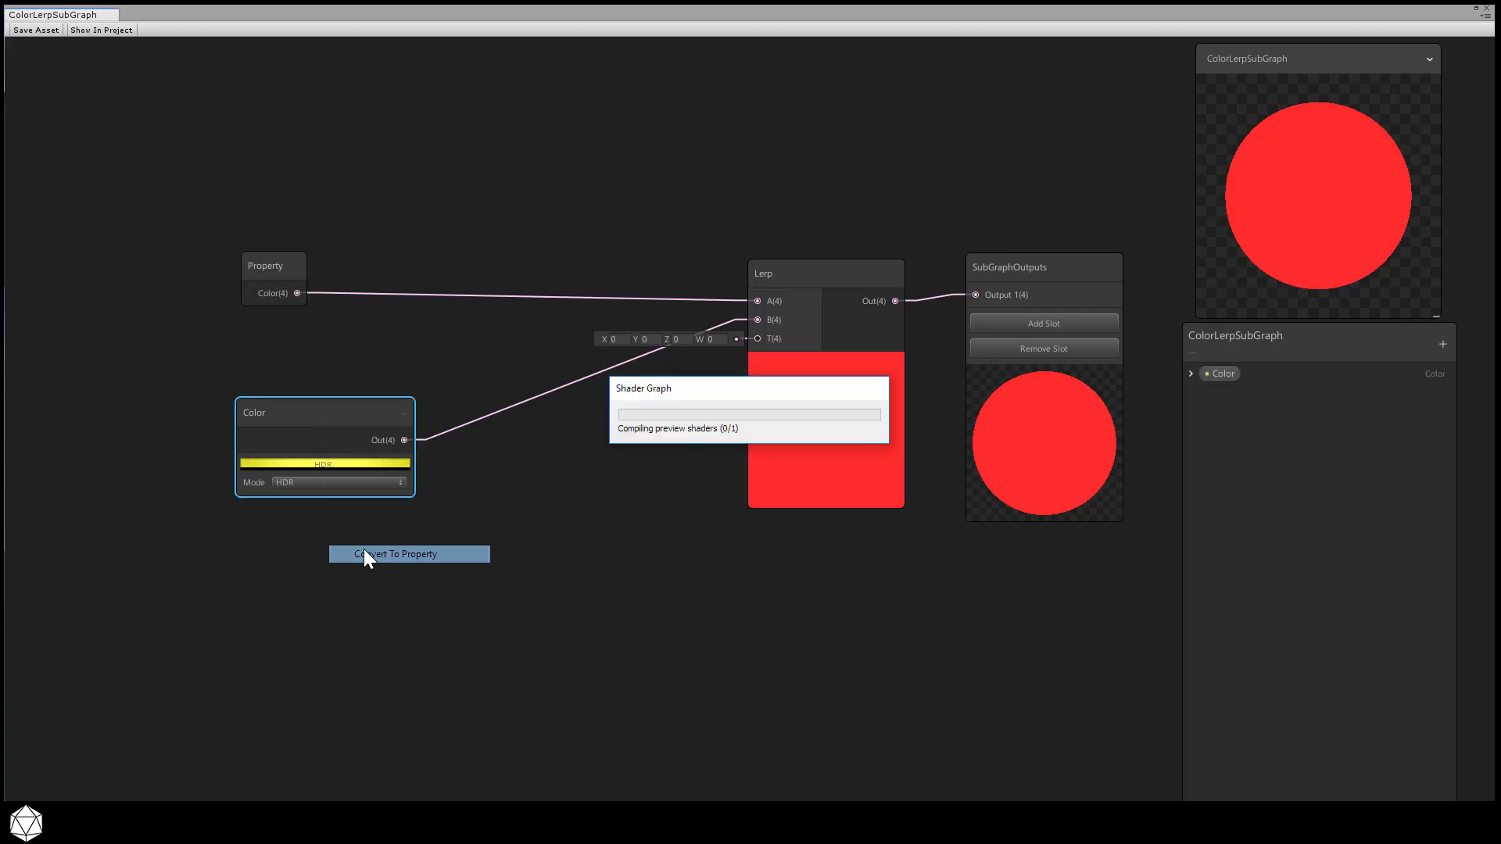
Rename the two color properties on the blackboard to ColorA and ColorB.
{"action": "double_click", "coordinate": [1217, 374]}
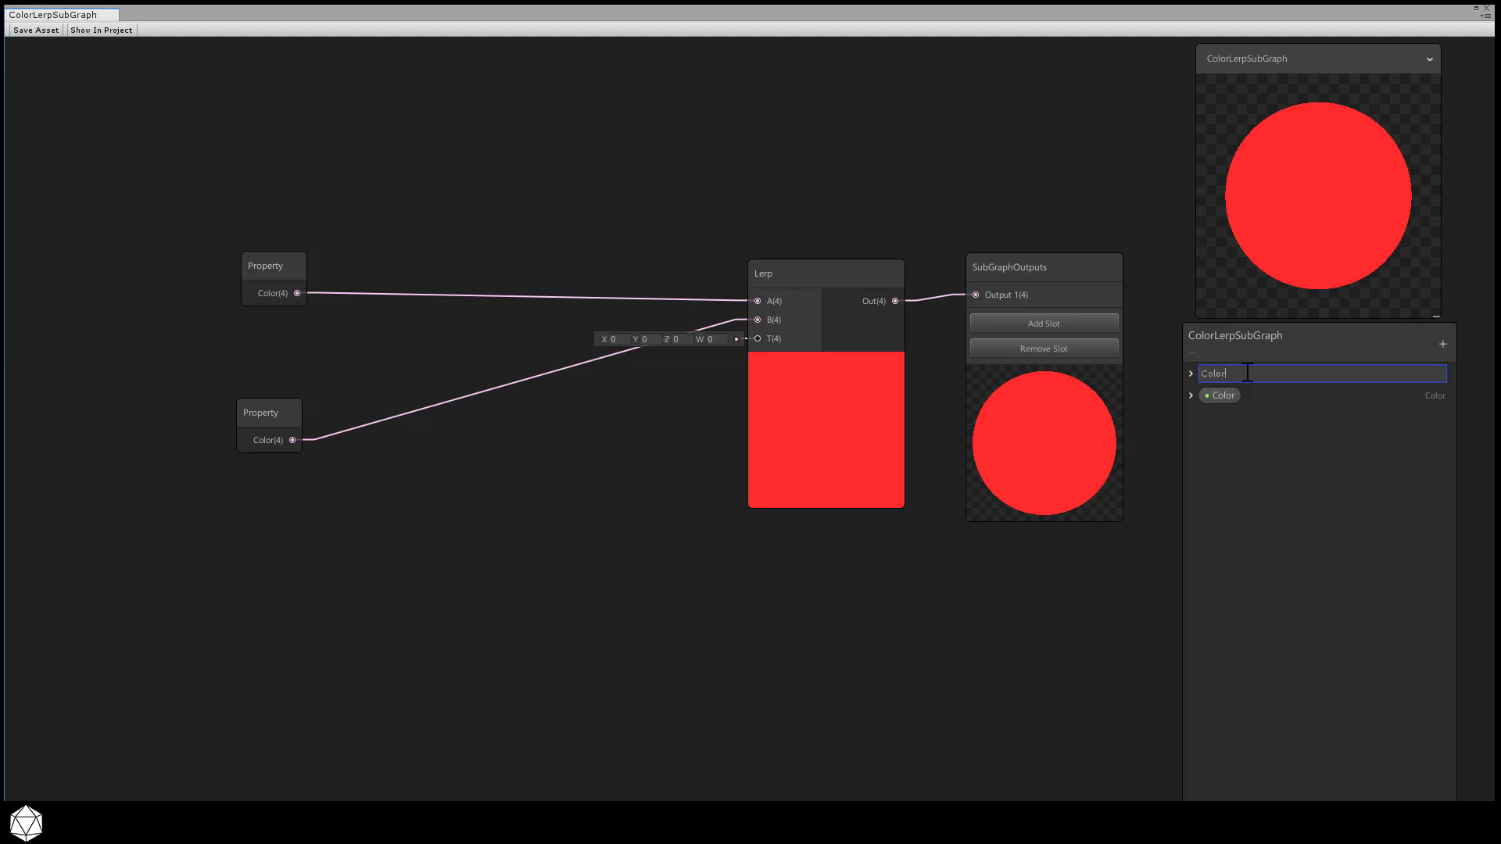
{"action": "type", "text": "A"}
{"action": "key", "text": "Return"}
{"action": "double_click", "coordinate": [1235, 397]}
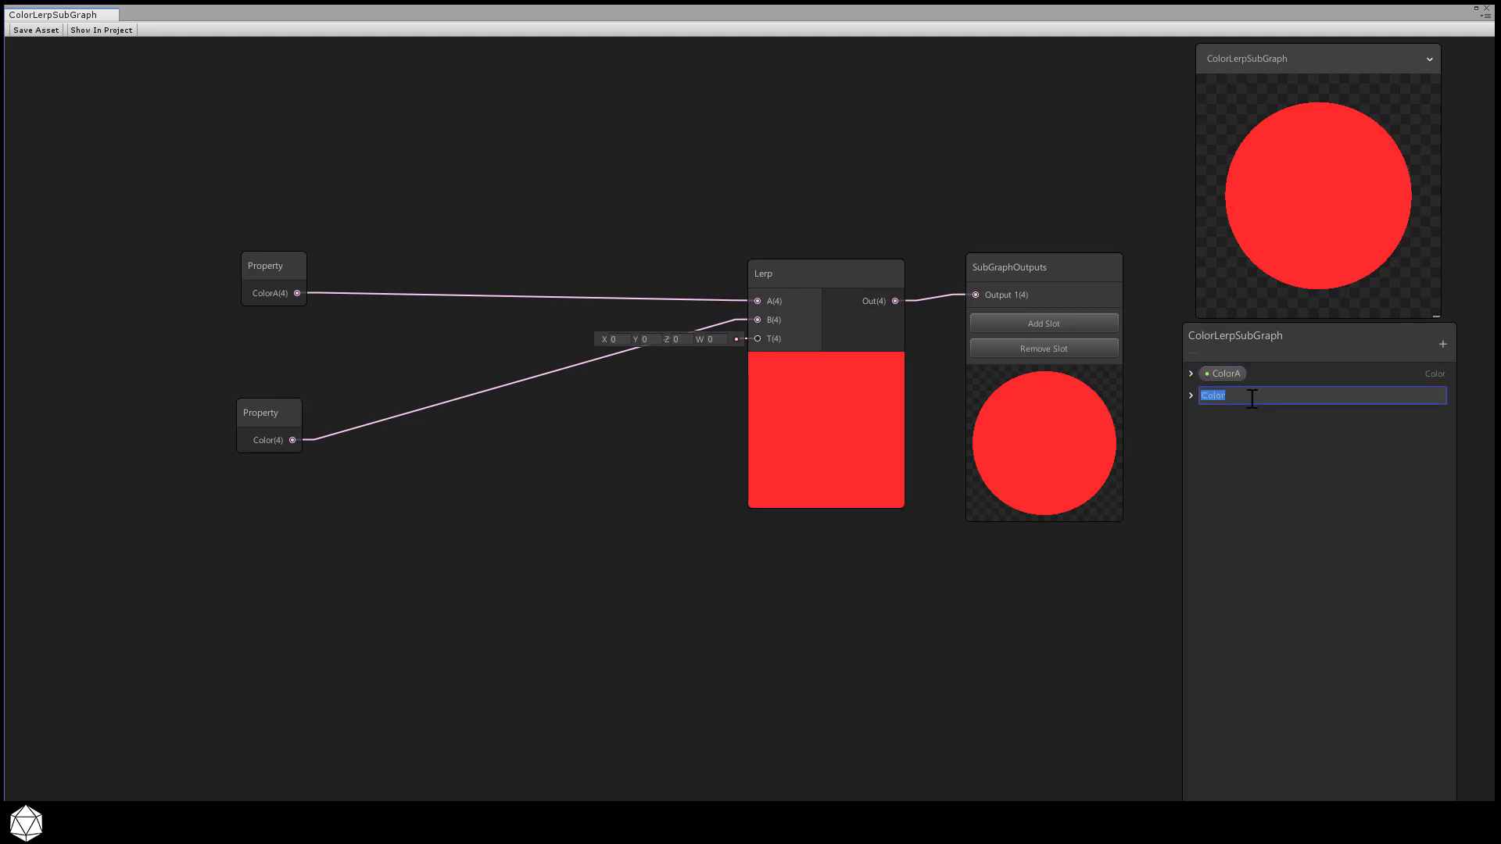
{"action": "type", "text": "B"}
{"action": "key", "text": "Return"}
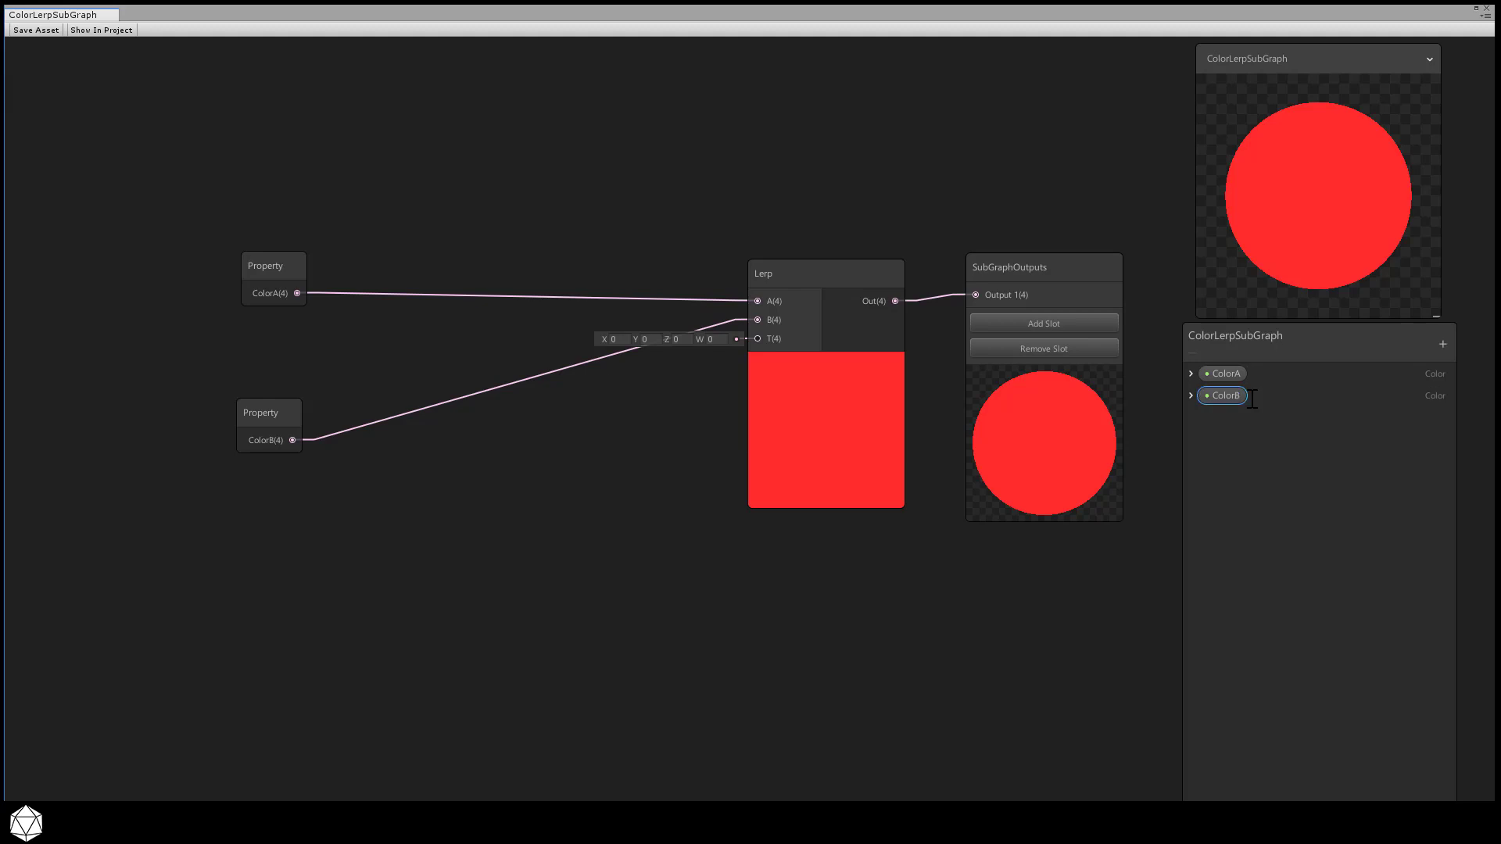
Move the ColorA and ColorB property nodes higher in the graph, stacked closely with ColorA above ColorB.
{"action": "left_click_drag", "start_coordinate": [289, 408], "coordinate": [289, 328]}
{"action": "left_click_drag", "start_coordinate": [280, 264], "coordinate": [271, 186]}
{"action": "left_click_drag", "start_coordinate": [283, 316], "coordinate": [273, 240]}
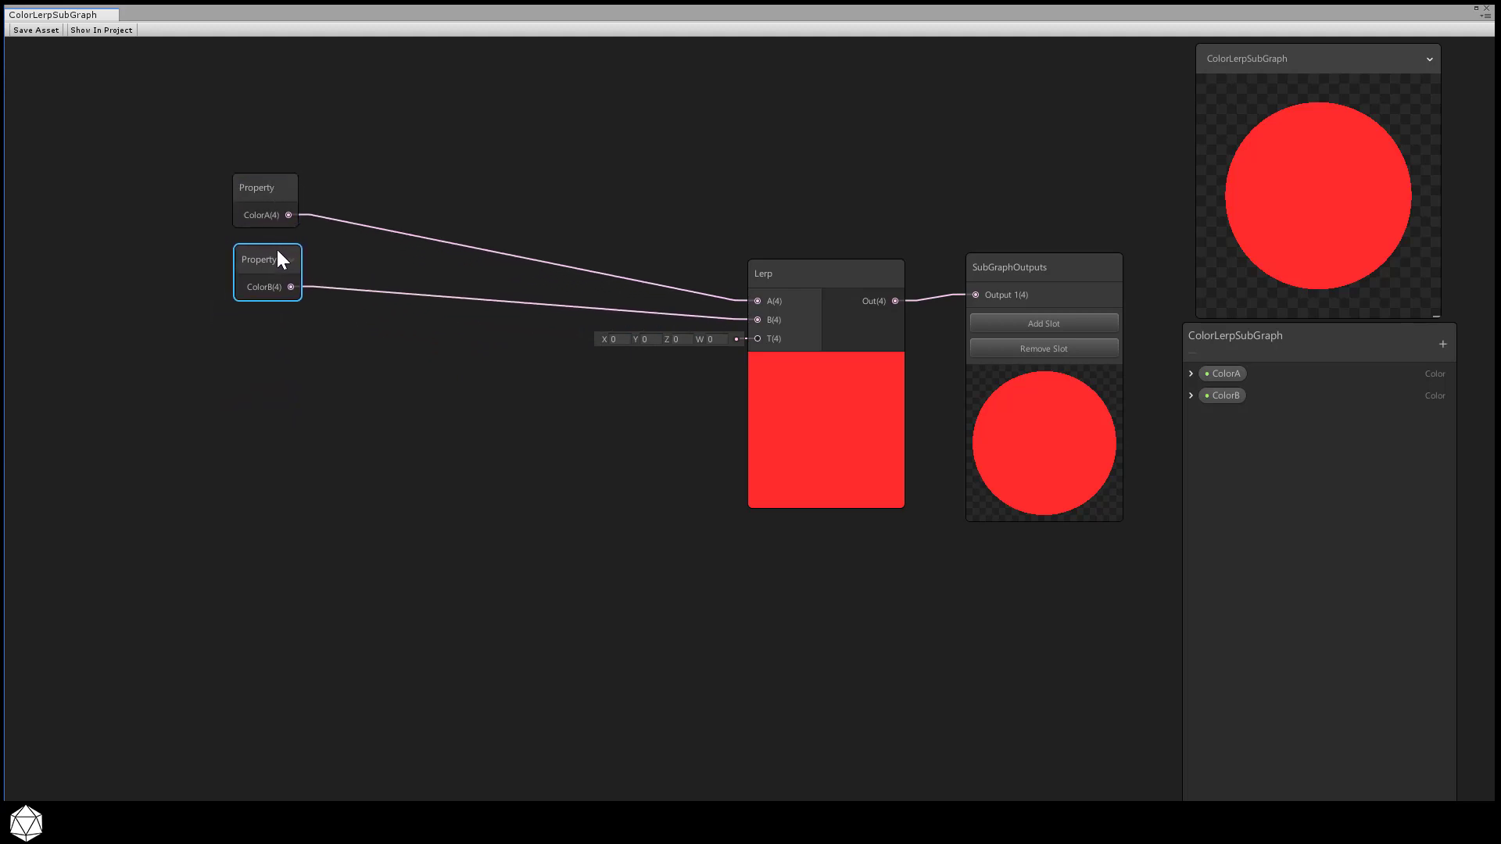
Create a Time node in the empty area below the property nodes.
{"action": "left_click", "coordinate": [341, 402]}
{"action": "key", "text": "space"}
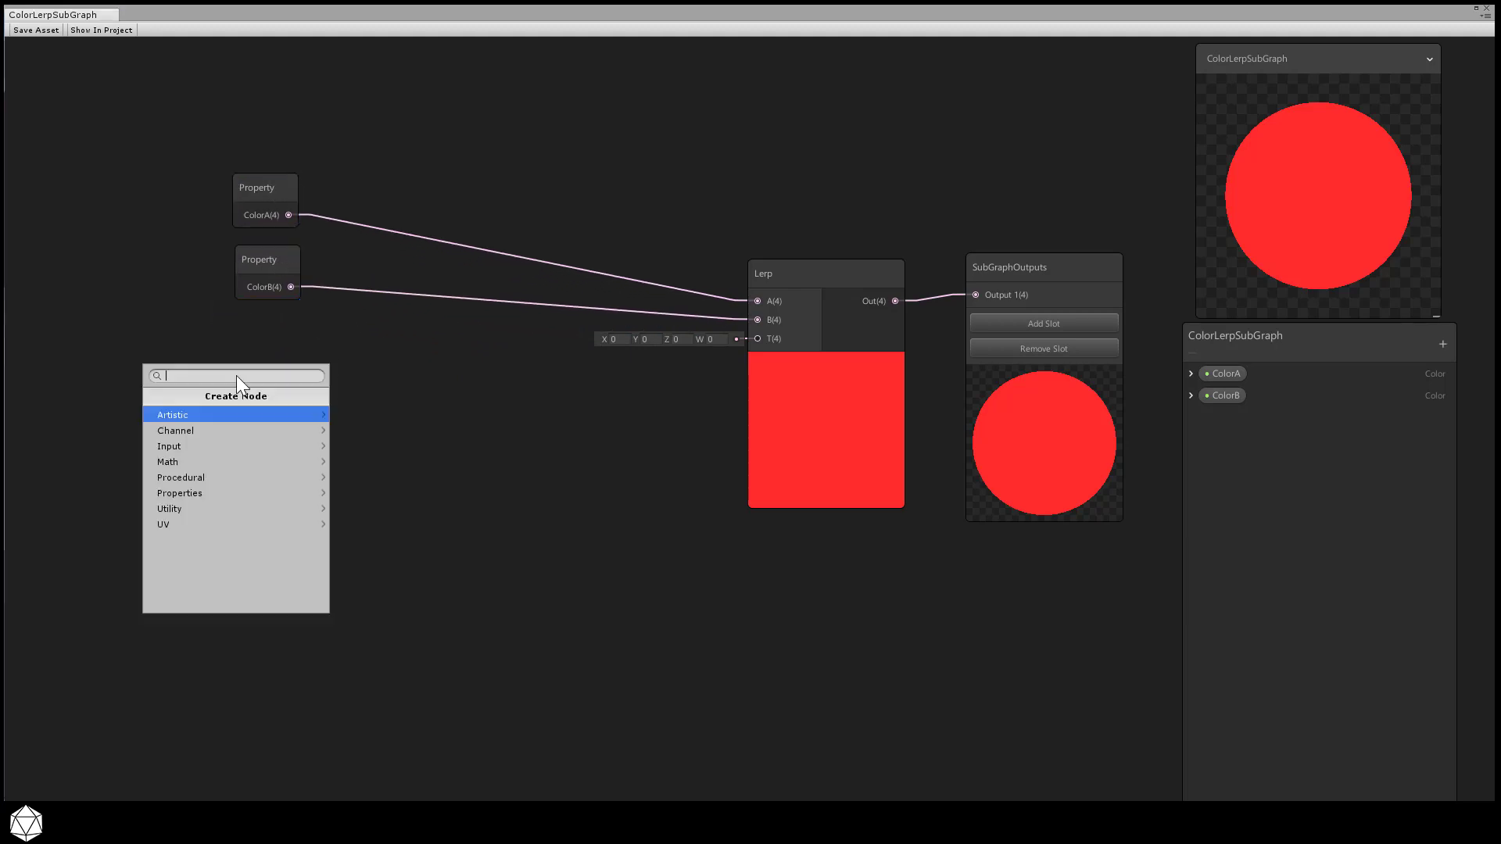
{"action": "left_click", "coordinate": [224, 446]}
{"action": "left_click", "coordinate": [216, 414]}
{"action": "left_click", "coordinate": [195, 492]}
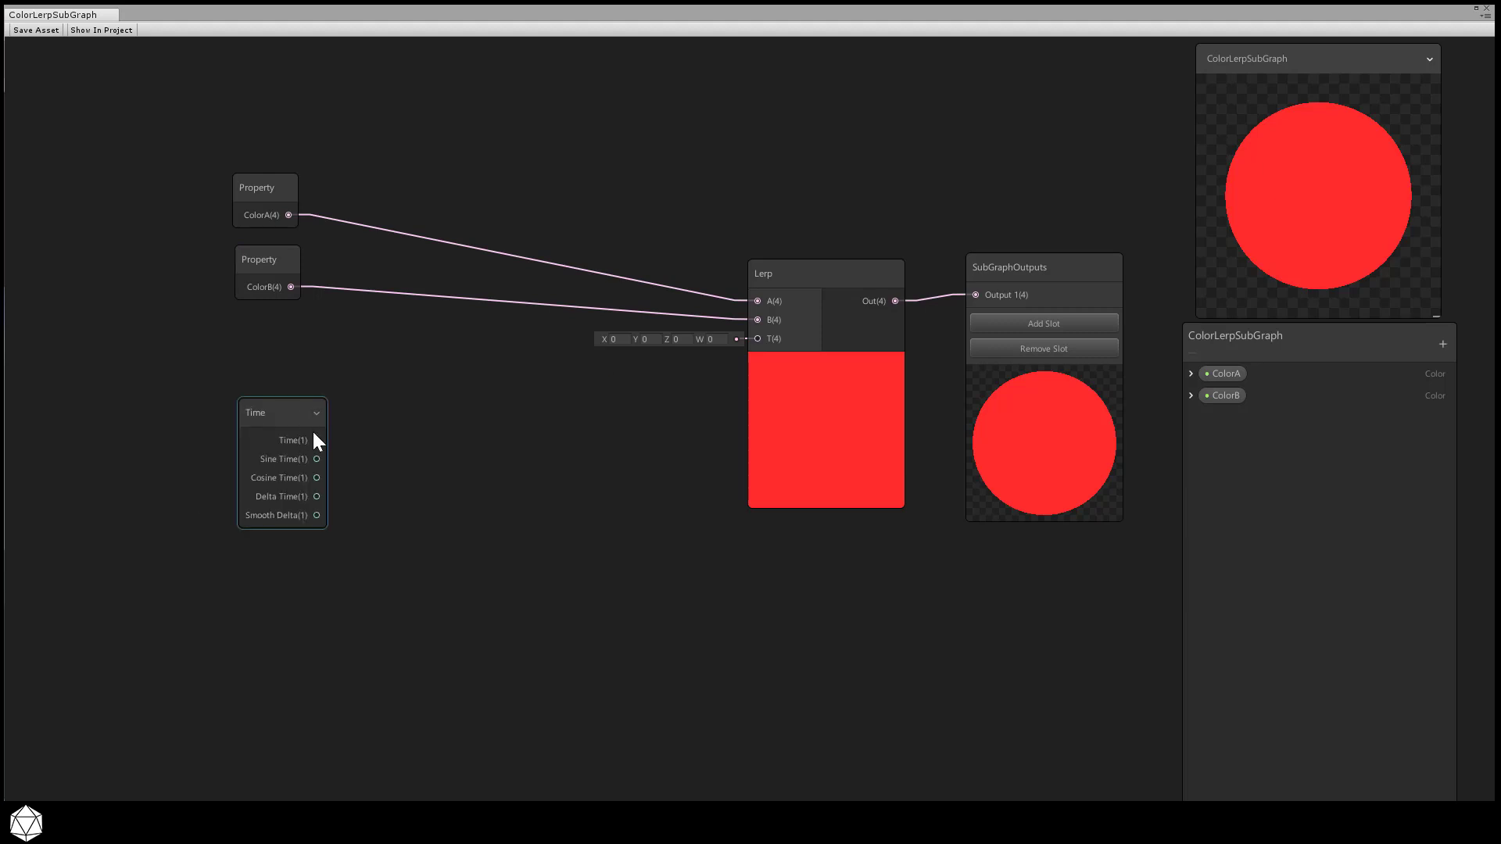
Create a Multiply node with its A input fed by the Time(1) output, and place it beside the Time node.
{"action": "left_click_drag", "start_coordinate": [315, 440], "coordinate": [424, 448]}
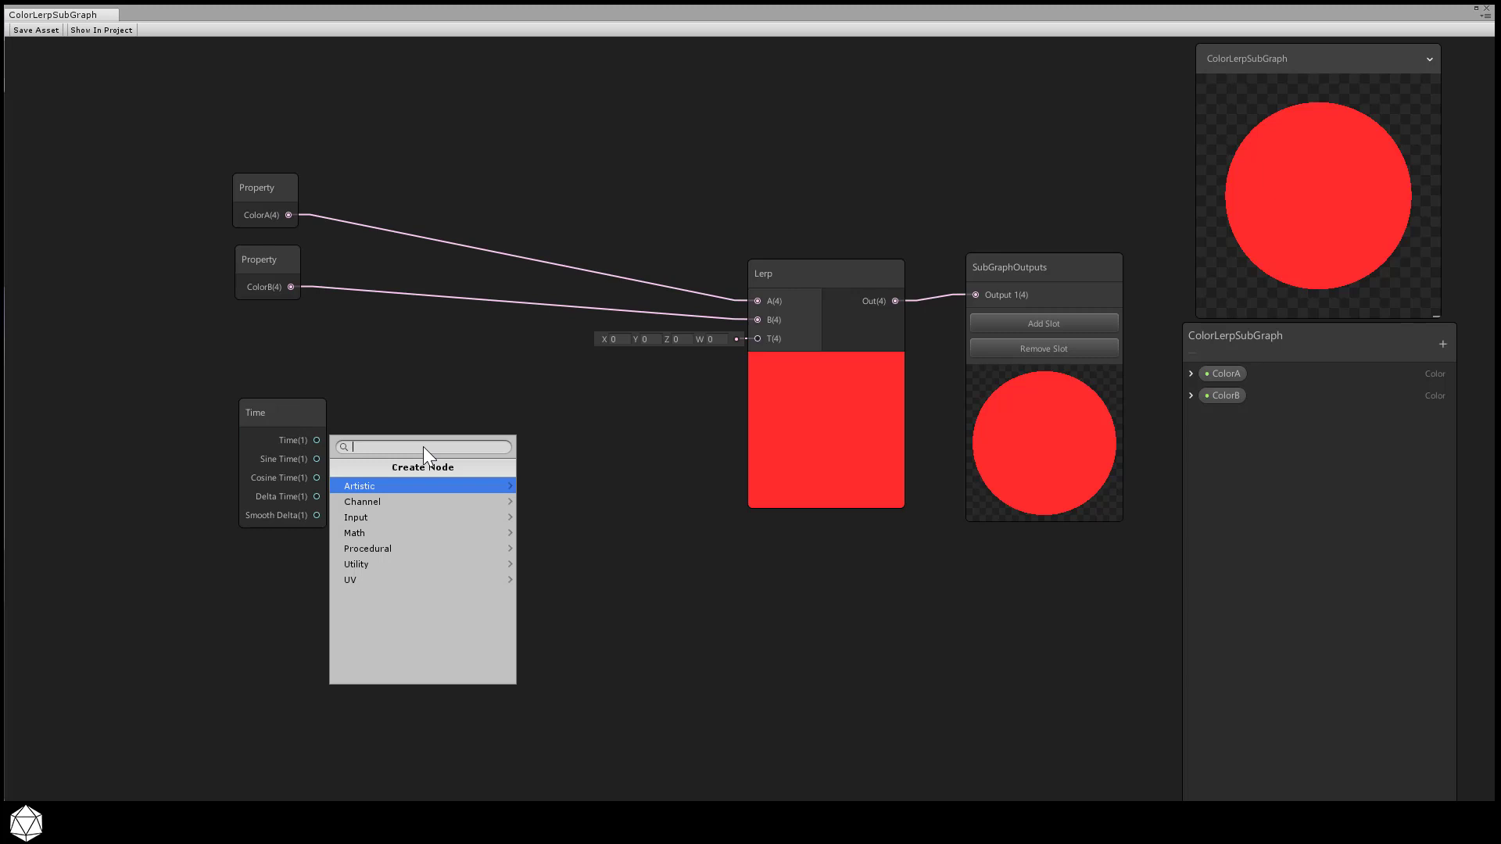
{"action": "left_click", "coordinate": [405, 533]}
{"action": "left_click", "coordinate": [405, 502]}
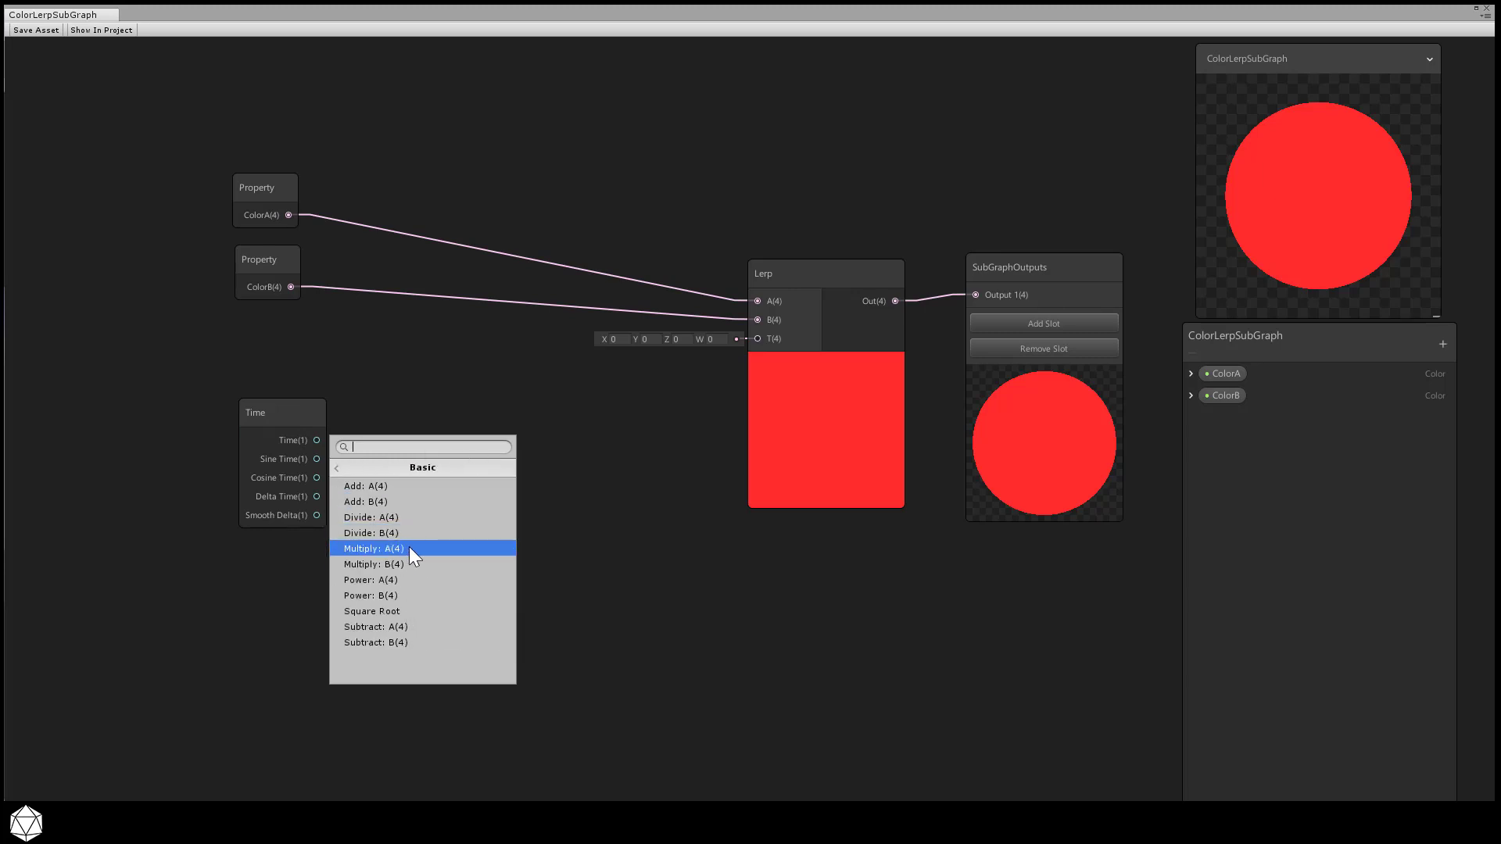
{"action": "left_click", "coordinate": [410, 548]}
{"action": "left_click_drag", "start_coordinate": [462, 441], "coordinate": [438, 413]}
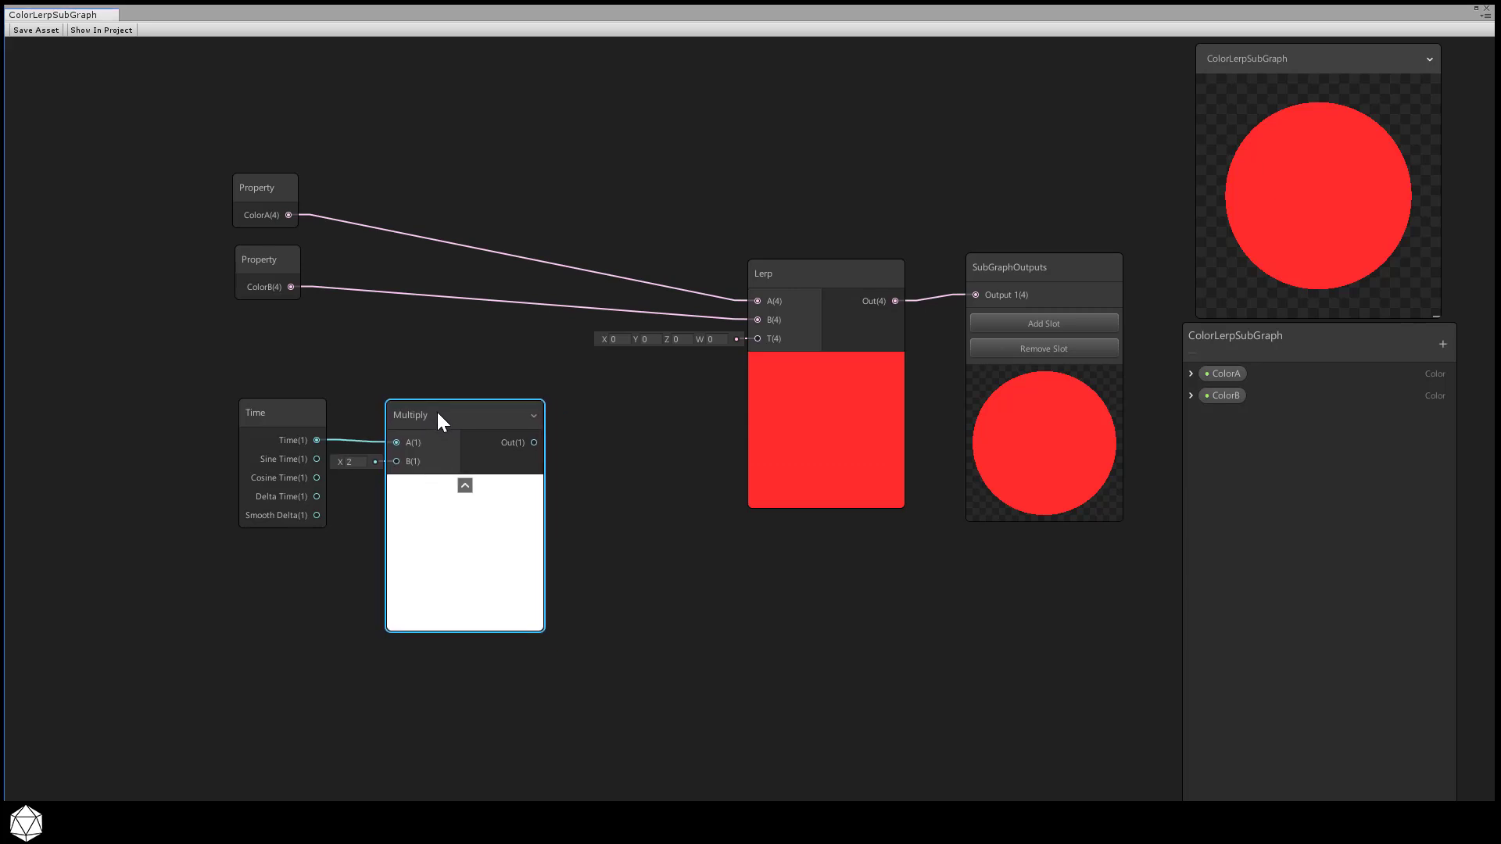
Create a Sine node fed by the Multiply node's Out, and place it beside the Multiply node.
{"action": "left_click_drag", "start_coordinate": [532, 442], "coordinate": [625, 471]}
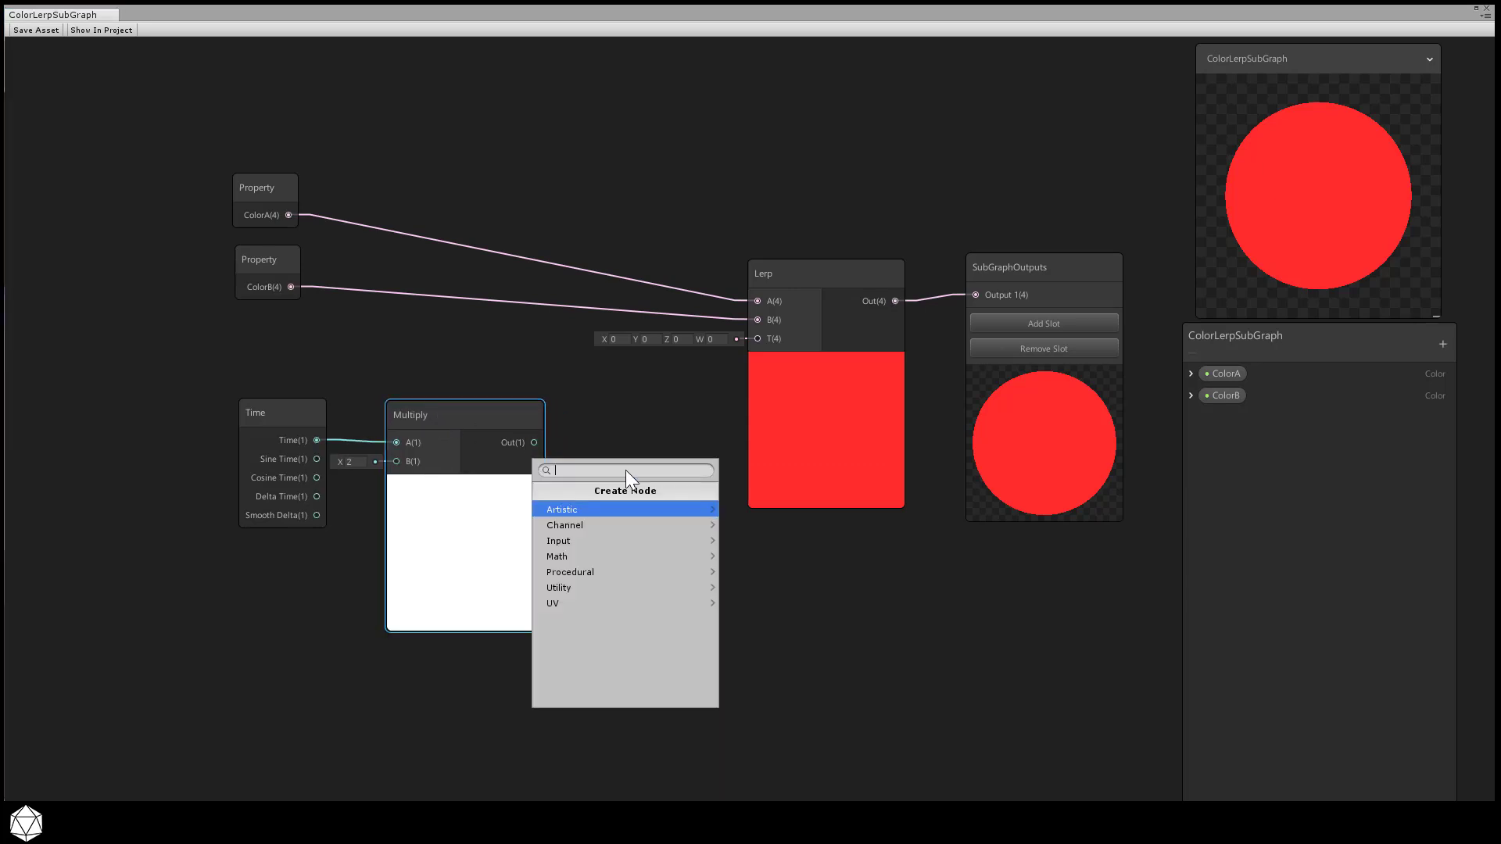
{"action": "left_click", "coordinate": [602, 560]}
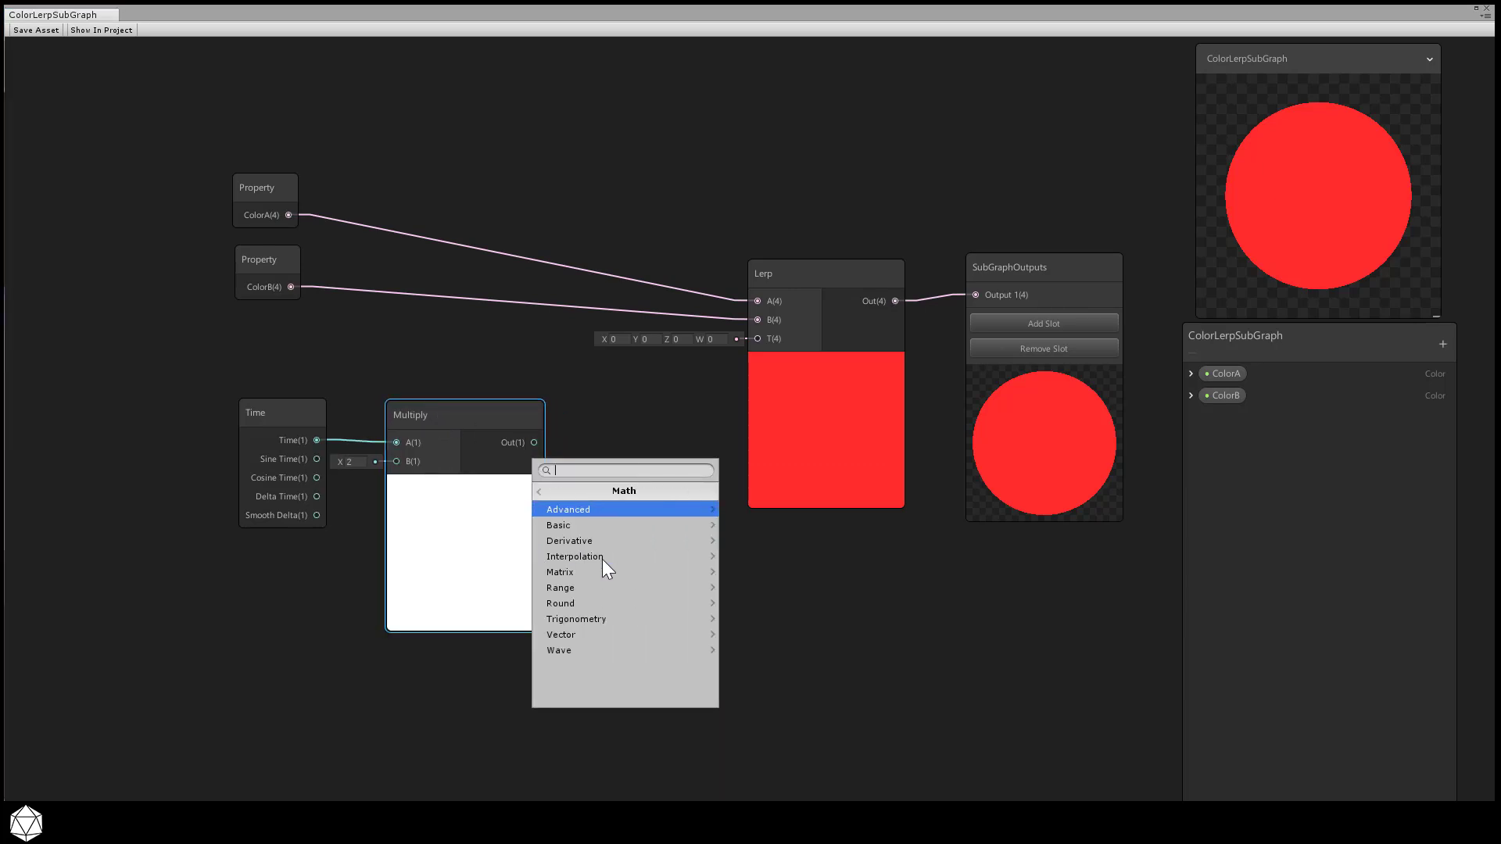
{"action": "left_click", "coordinate": [603, 619]}
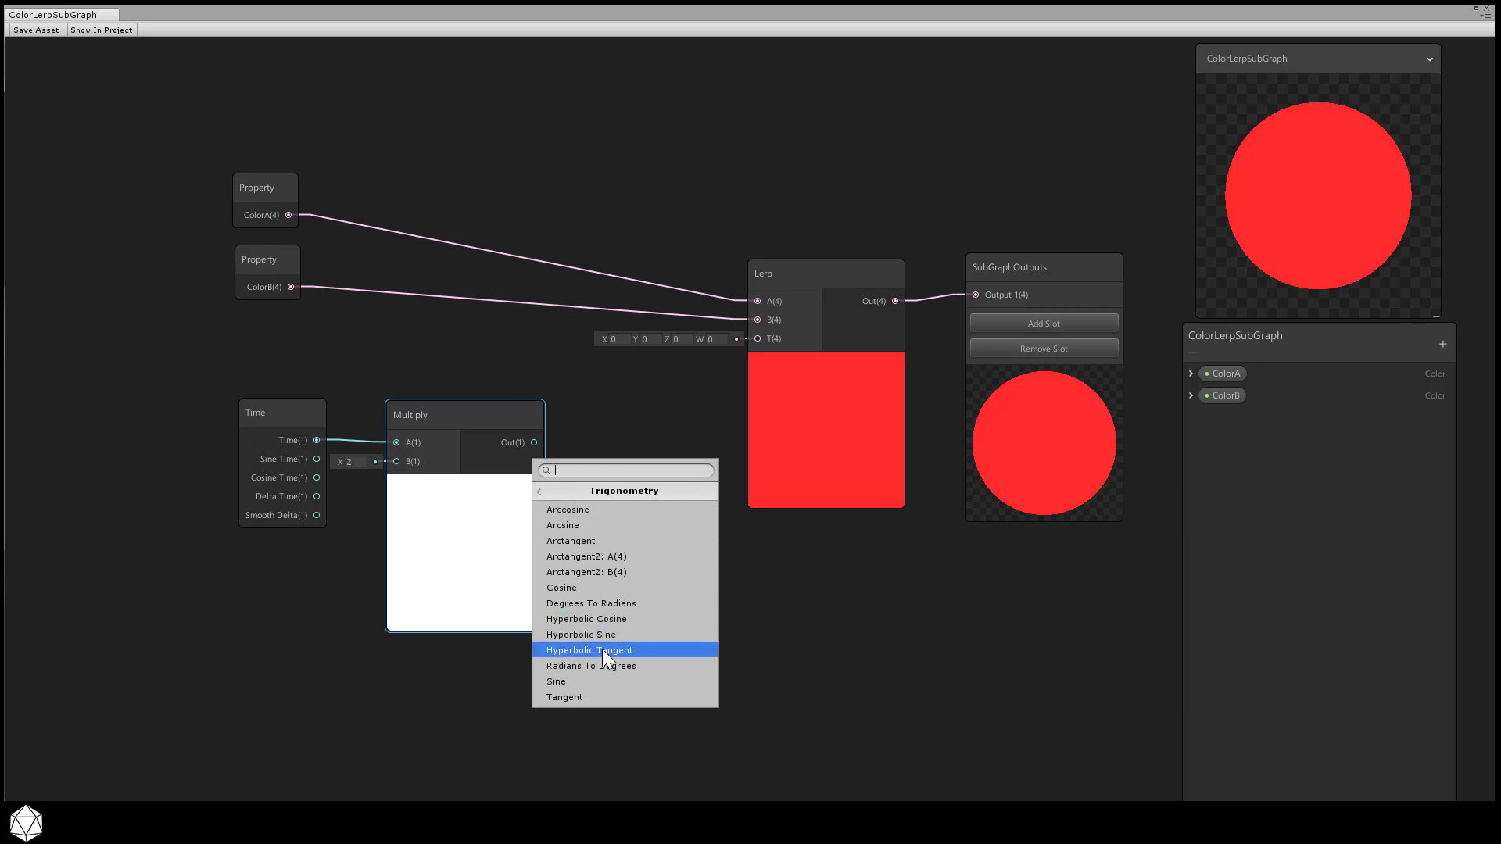
{"action": "left_click", "coordinate": [607, 683]}
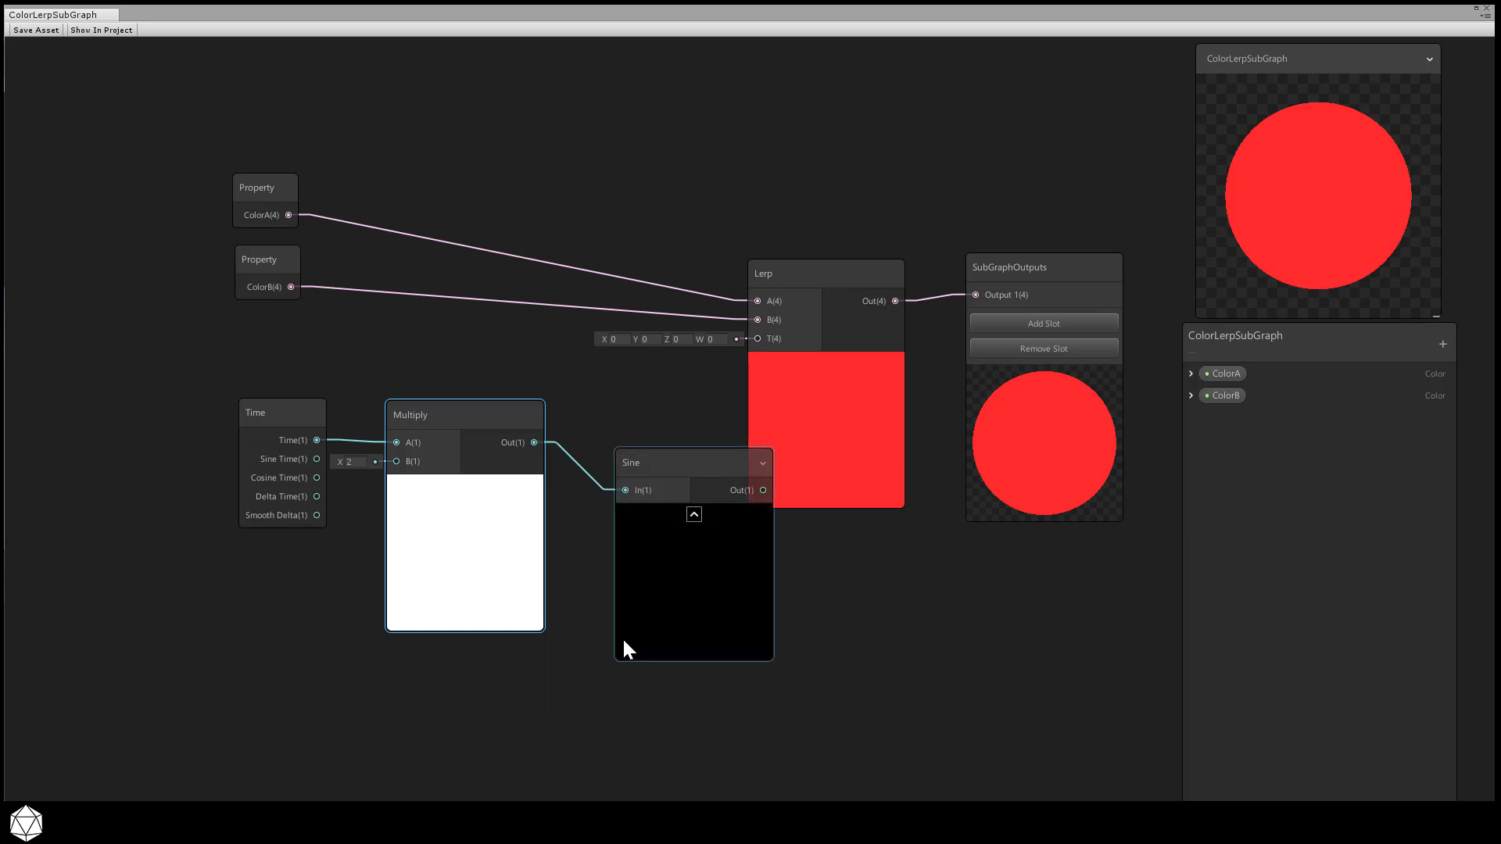
{"action": "left_click_drag", "start_coordinate": [641, 456], "coordinate": [586, 411]}
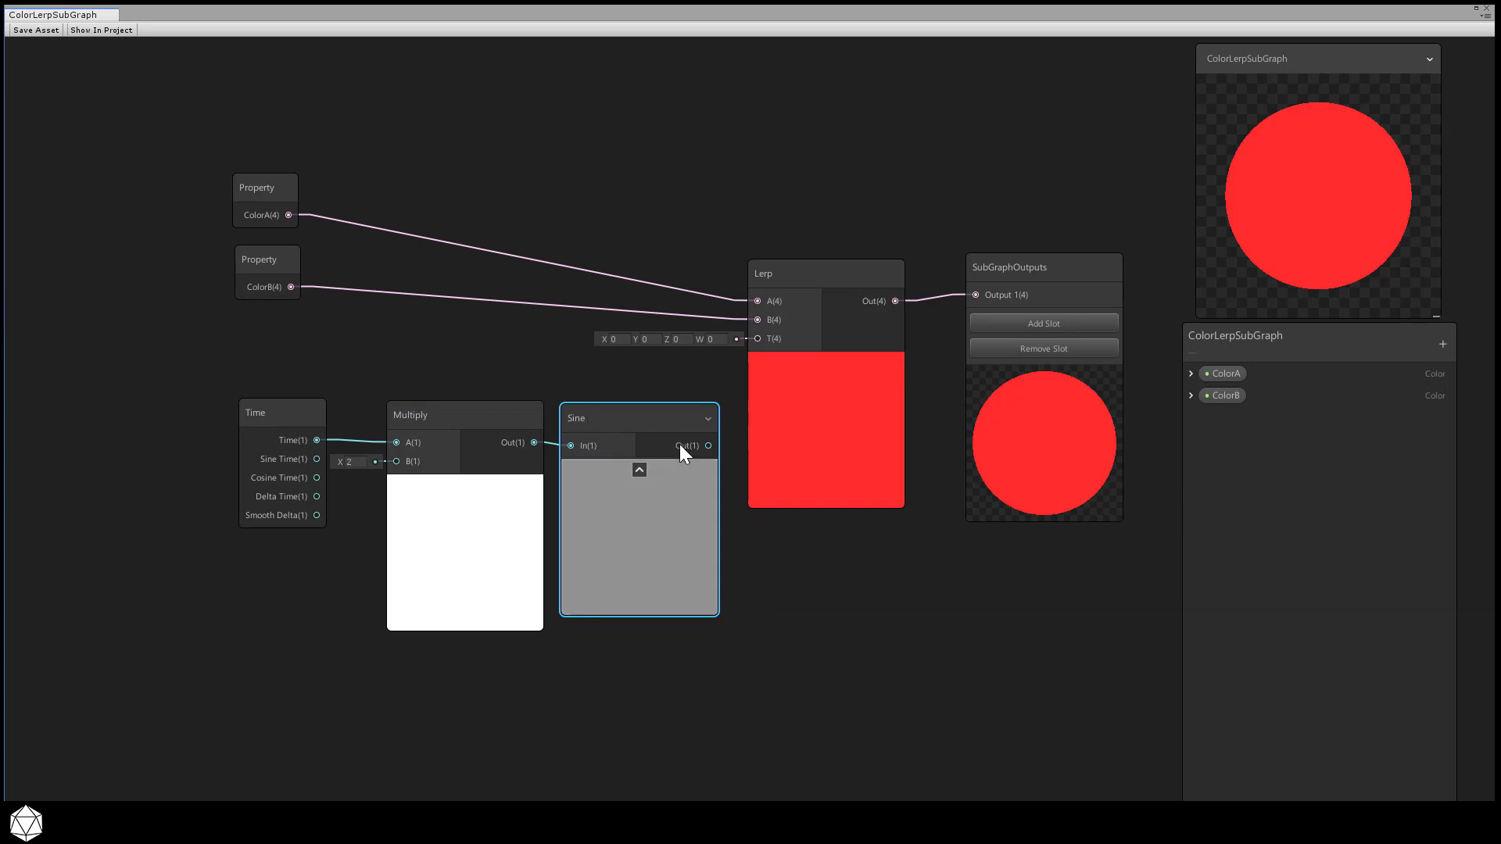
Shift the Time, Multiply and Sine nodes away from the Lerp node and connect Sine's Out to Lerp's T input.
{"action": "left_click_drag", "start_coordinate": [156, 389], "coordinate": [672, 504]}
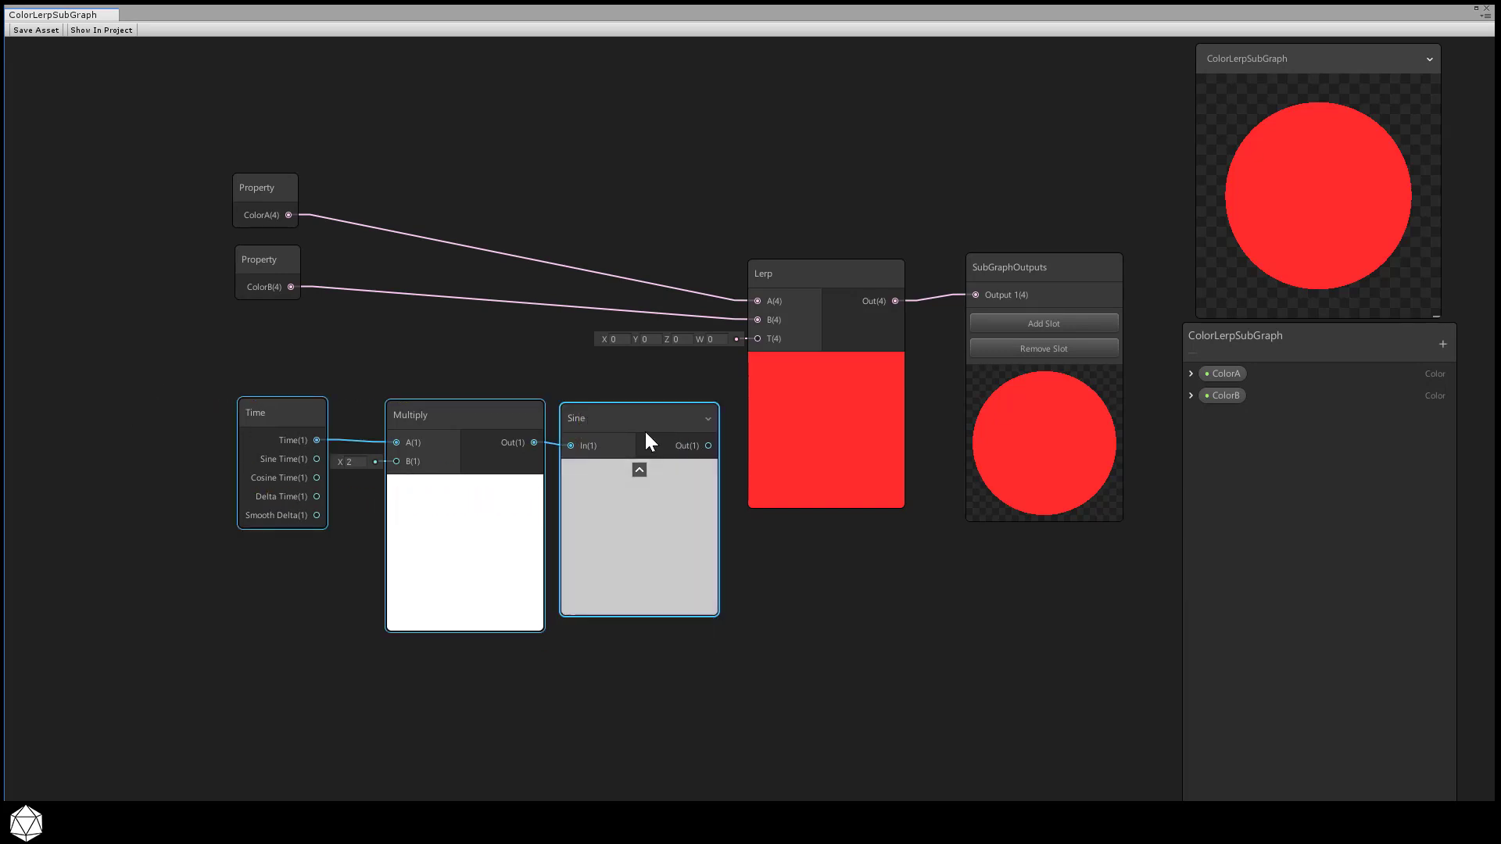
{"action": "left_click_drag", "start_coordinate": [646, 434], "coordinate": [758, 339]}
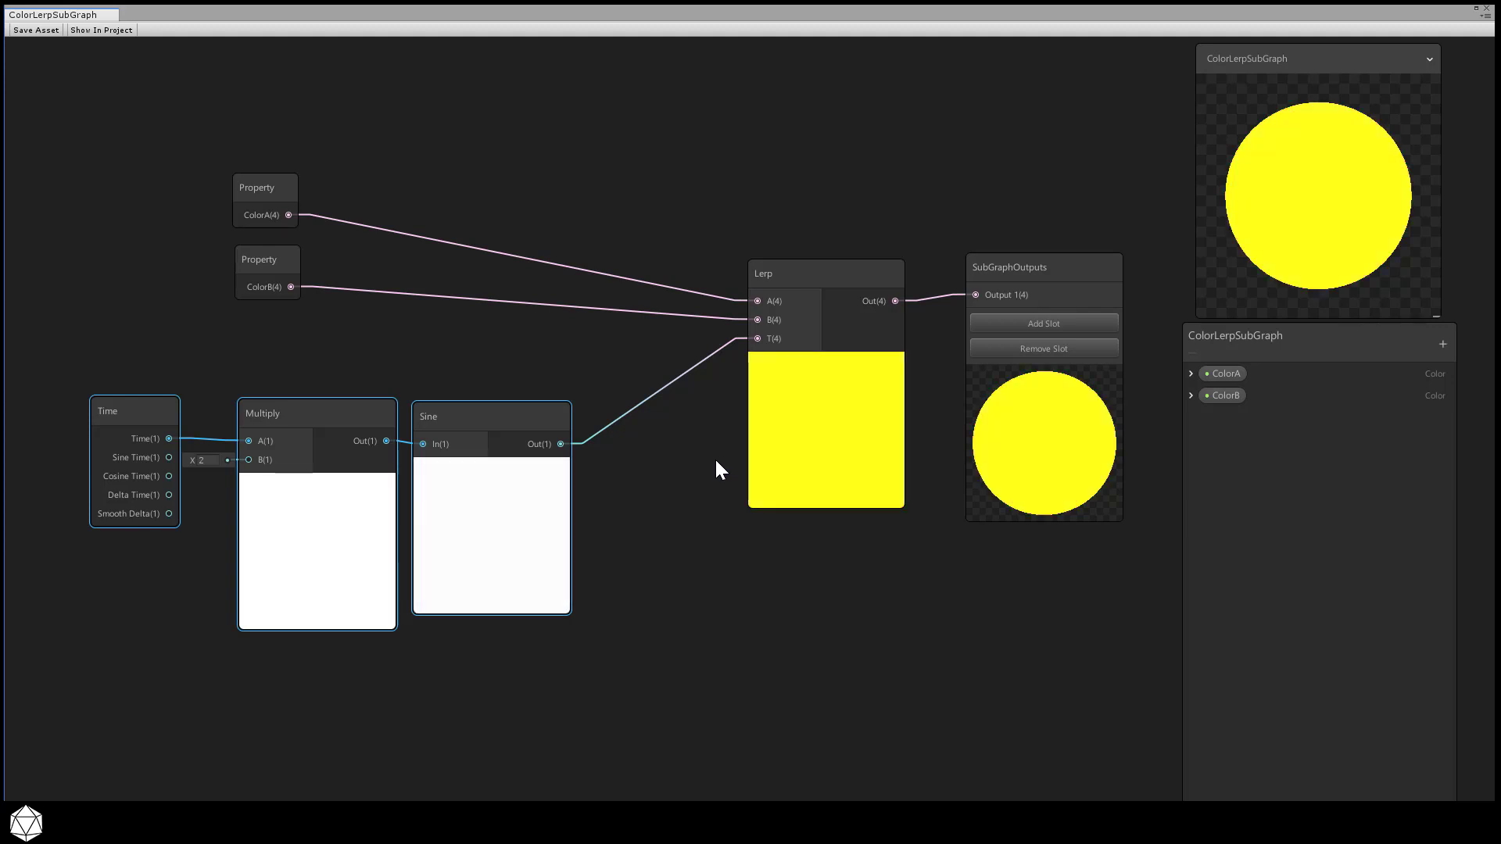
Delete the connection between the Sine node and Lerp's T input, and nudge the Sine node slightly.
{"action": "right_click", "coordinate": [660, 393]}
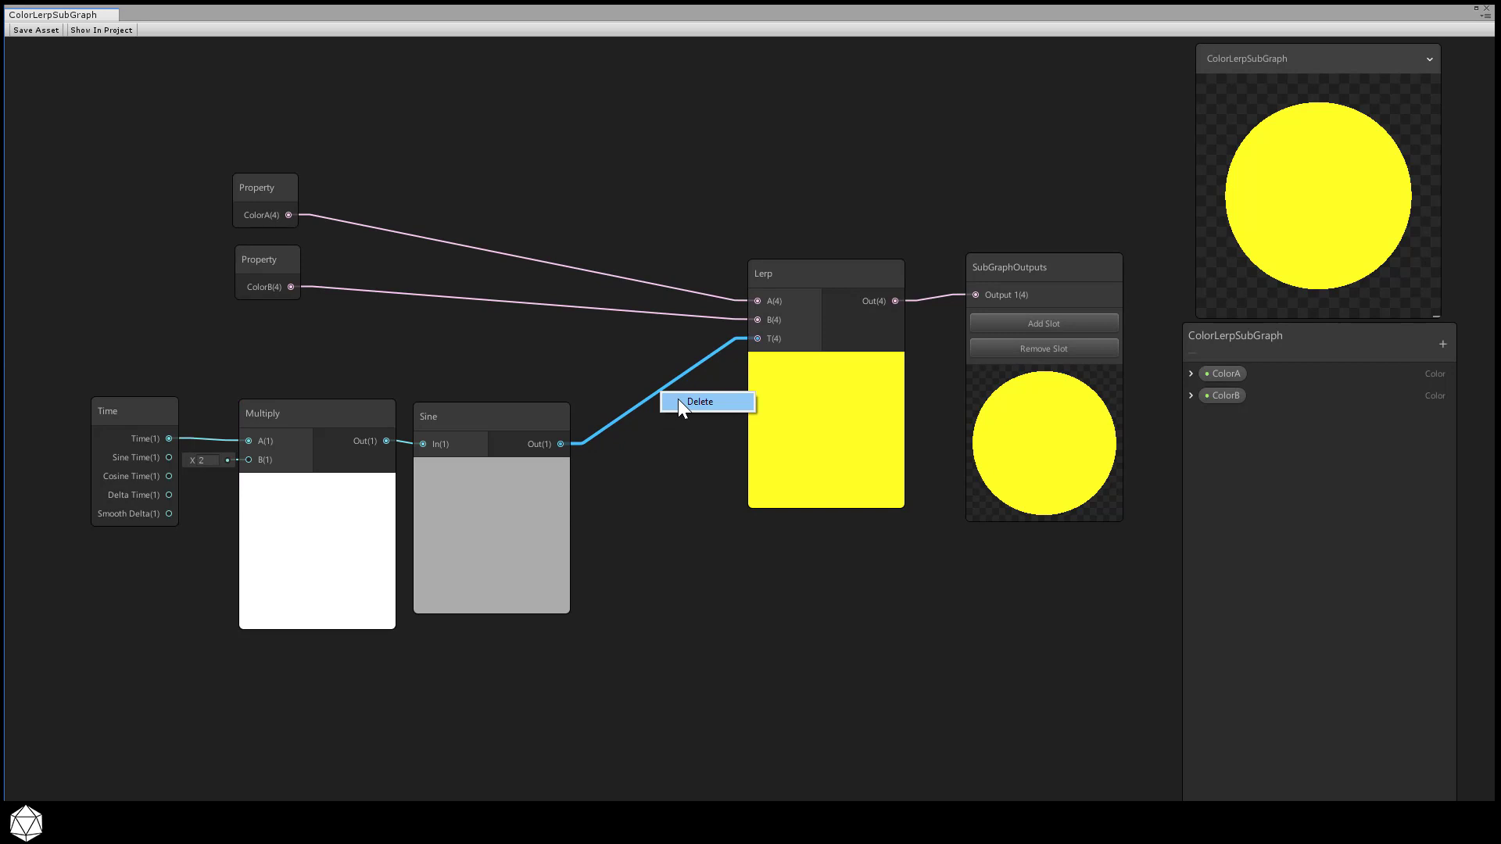
{"action": "left_click", "coordinate": [678, 400]}
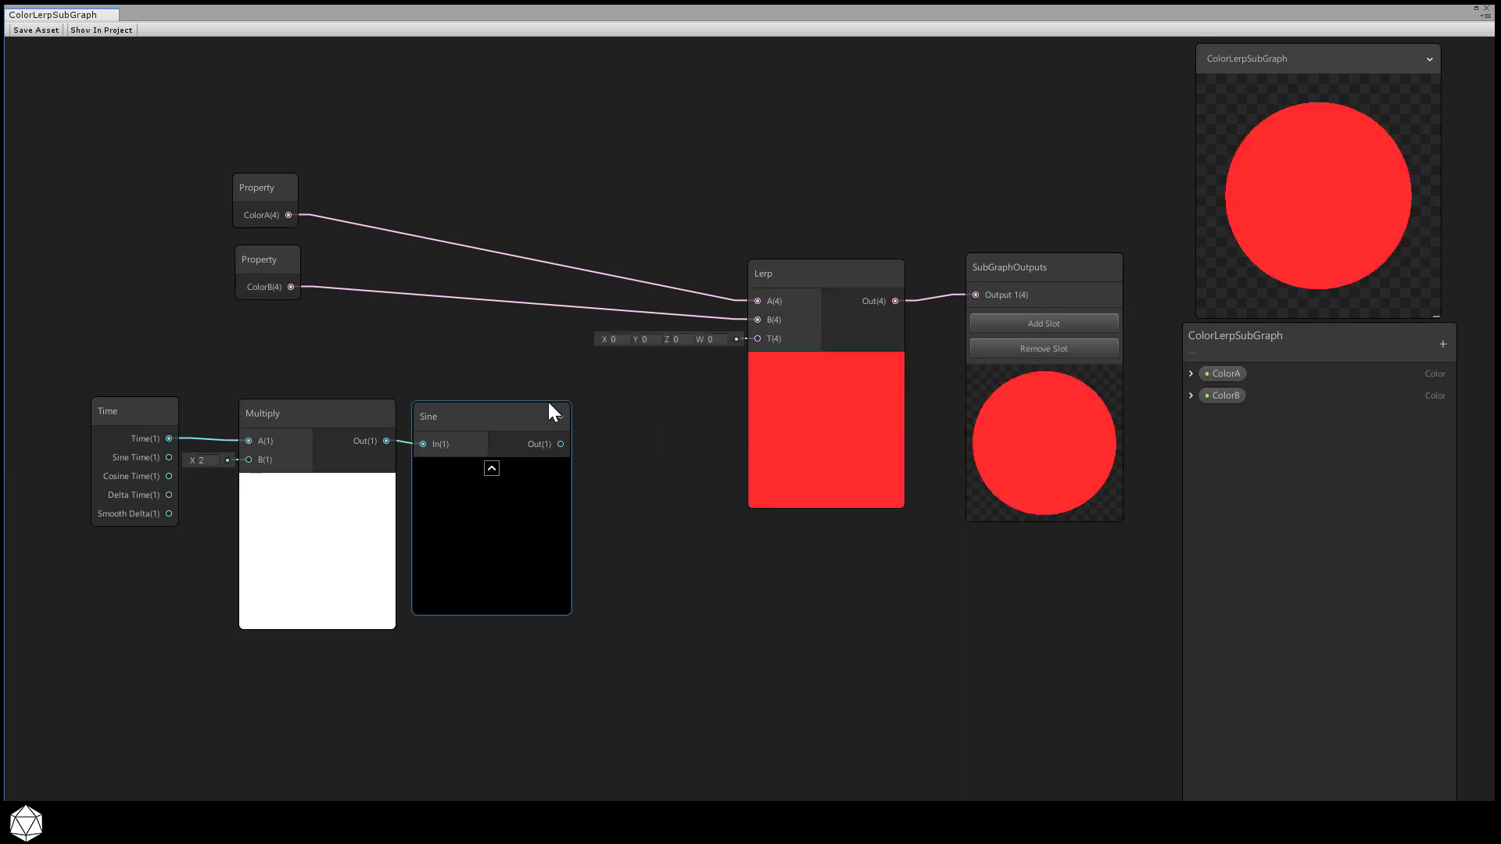
{"action": "left_click_drag", "start_coordinate": [520, 412], "coordinate": [525, 421]}
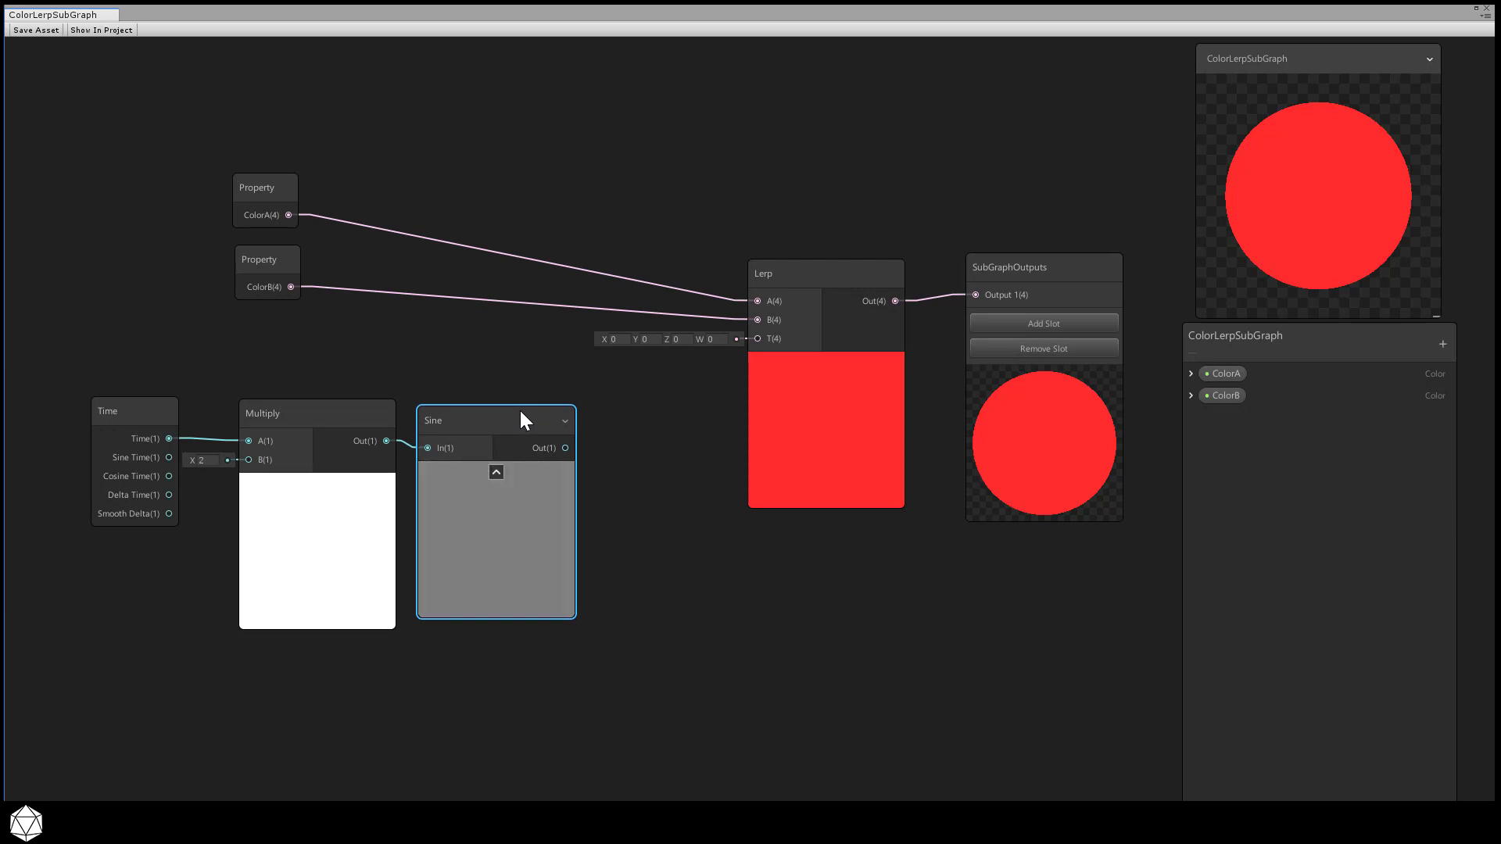
Create a Remap node and place it between the Sine and Lerp nodes.
{"action": "left_click", "coordinate": [637, 463]}
{"action": "key", "text": "space"}
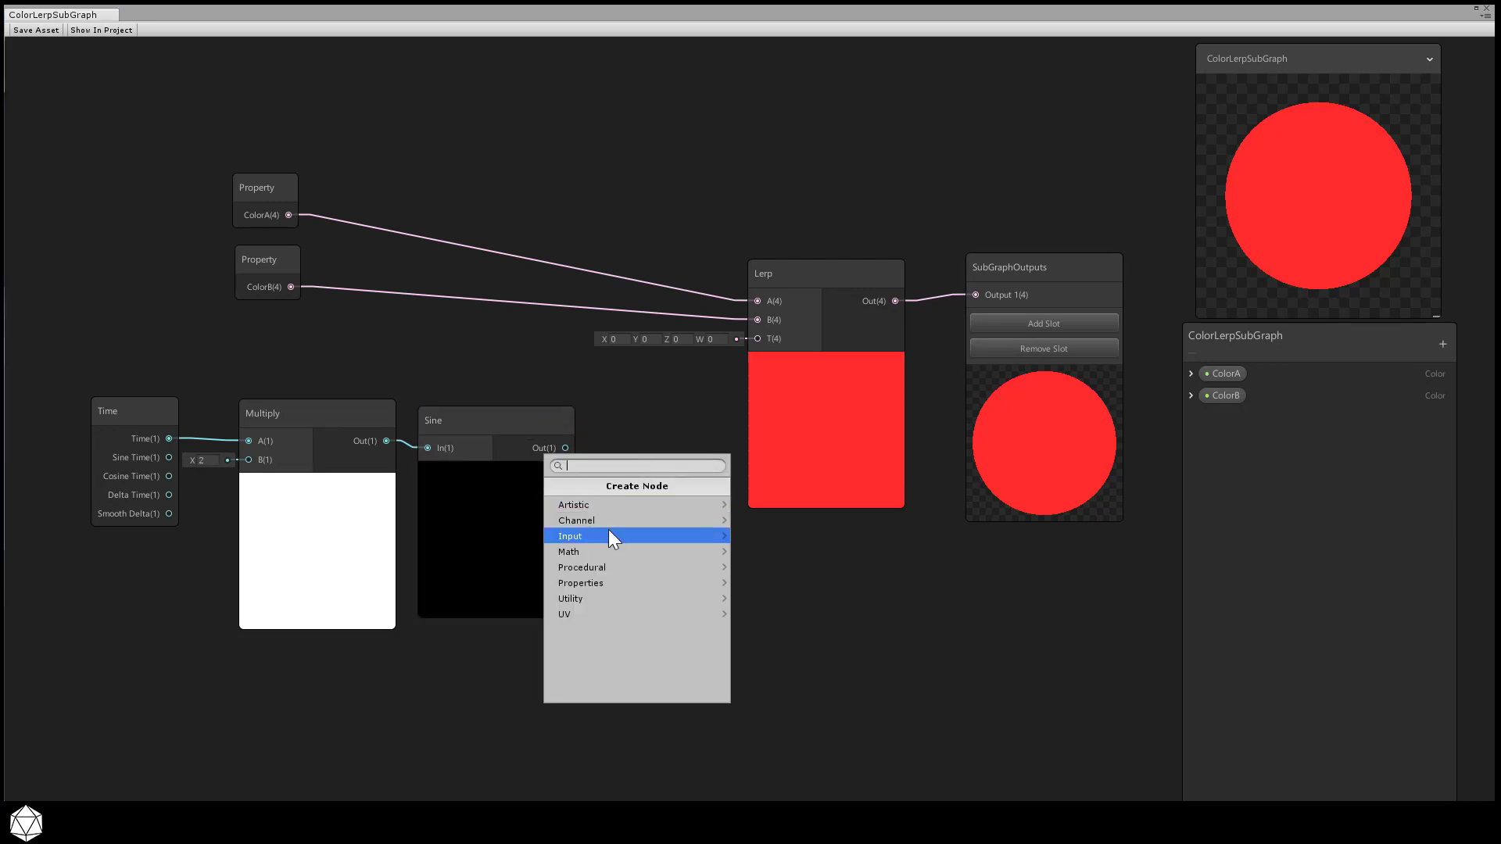
{"action": "left_click", "coordinate": [607, 550]}
{"action": "left_click", "coordinate": [607, 584]}
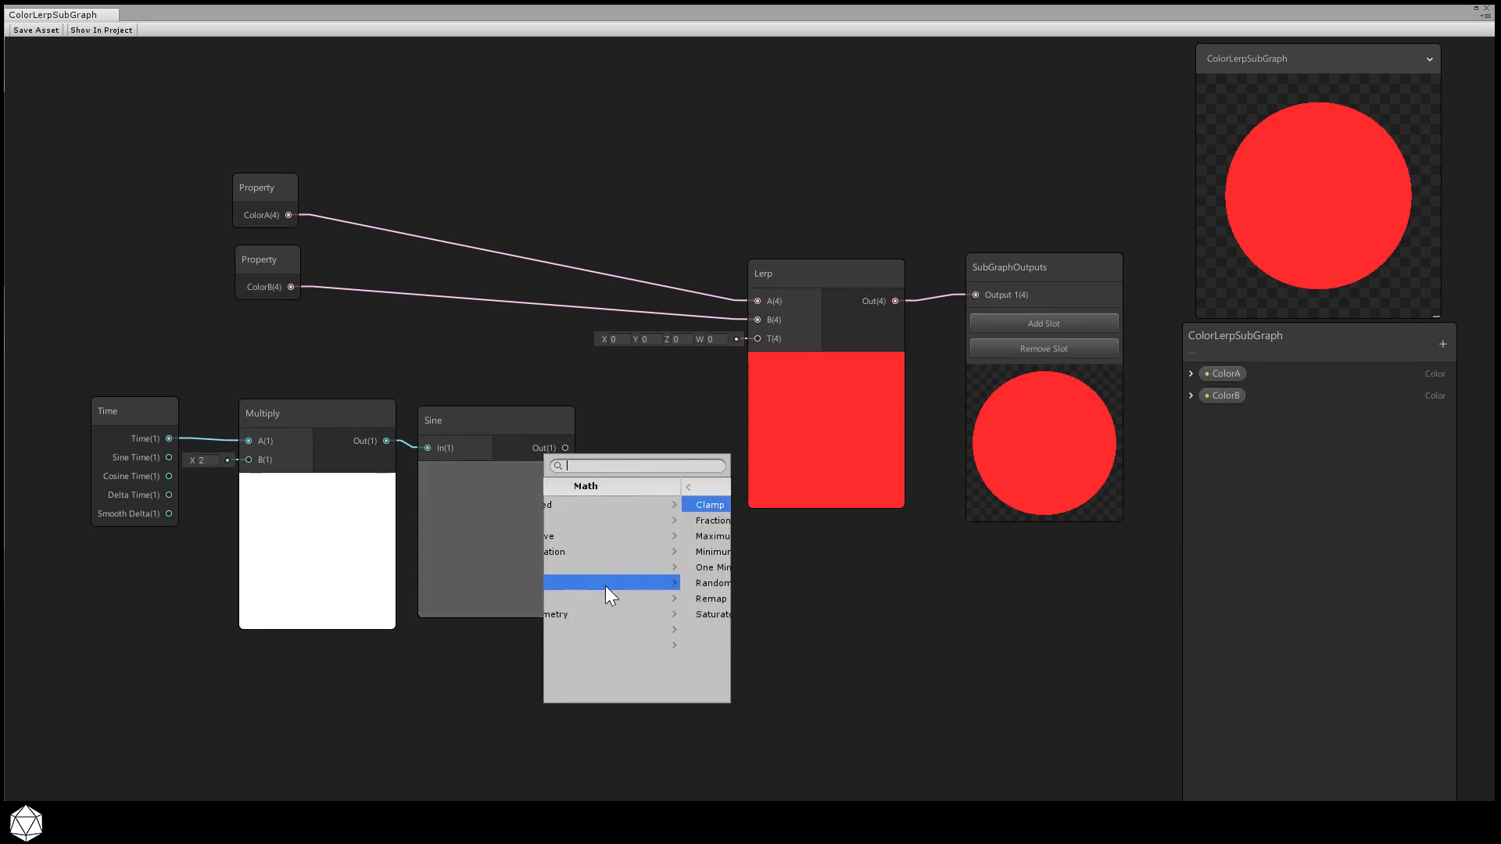
{"action": "left_click", "coordinate": [607, 597]}
{"action": "left_click_drag", "start_coordinate": [673, 500], "coordinate": [666, 433]}
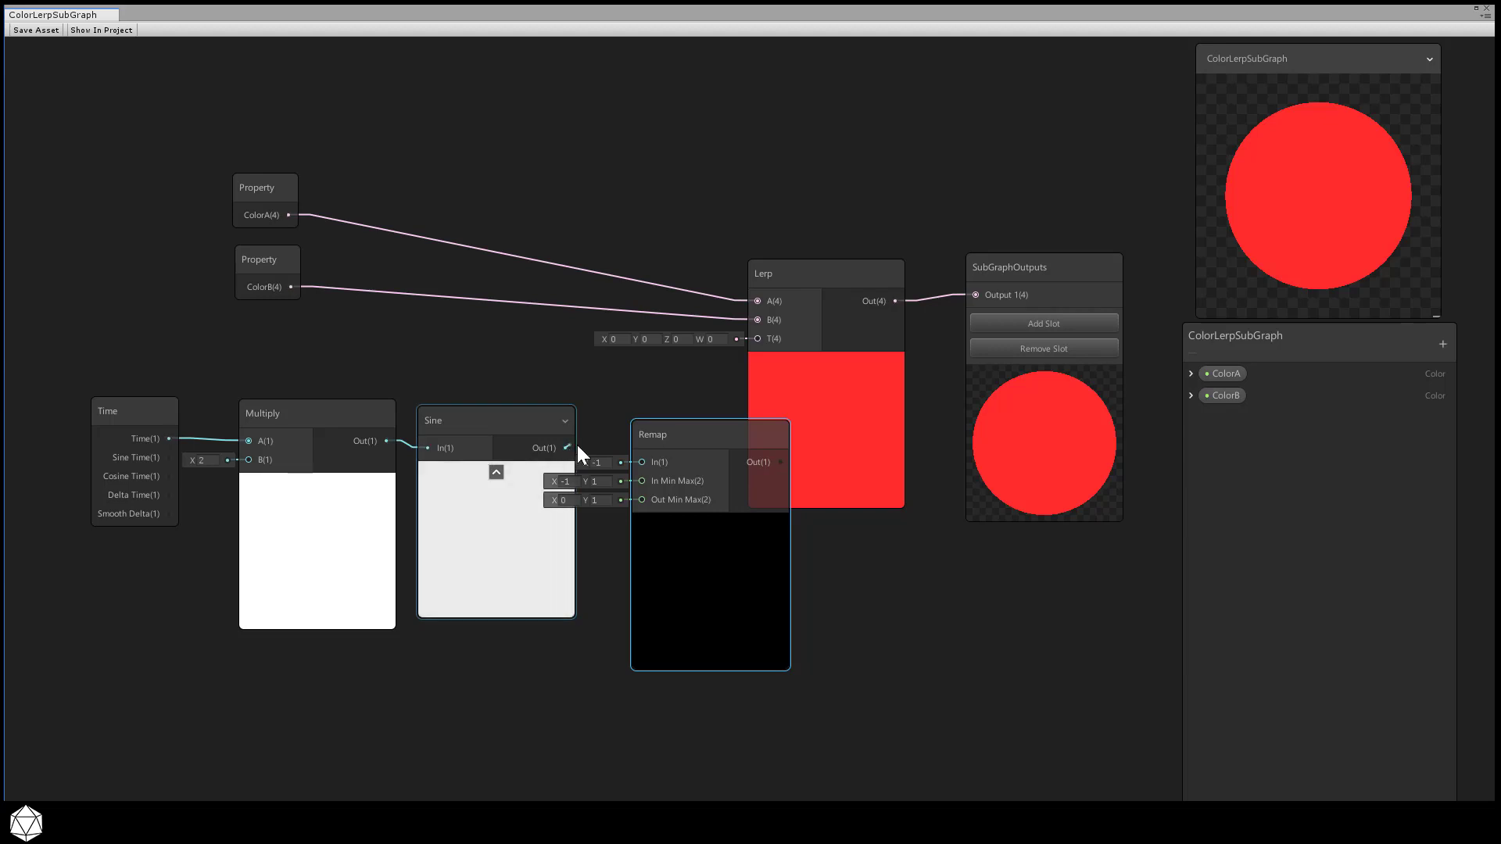
Connect Sine's Out to Remap's In and Remap's Out to Lerp's T input, moving Remap closer to Sine.
{"action": "left_click_drag", "start_coordinate": [565, 448], "coordinate": [642, 462]}
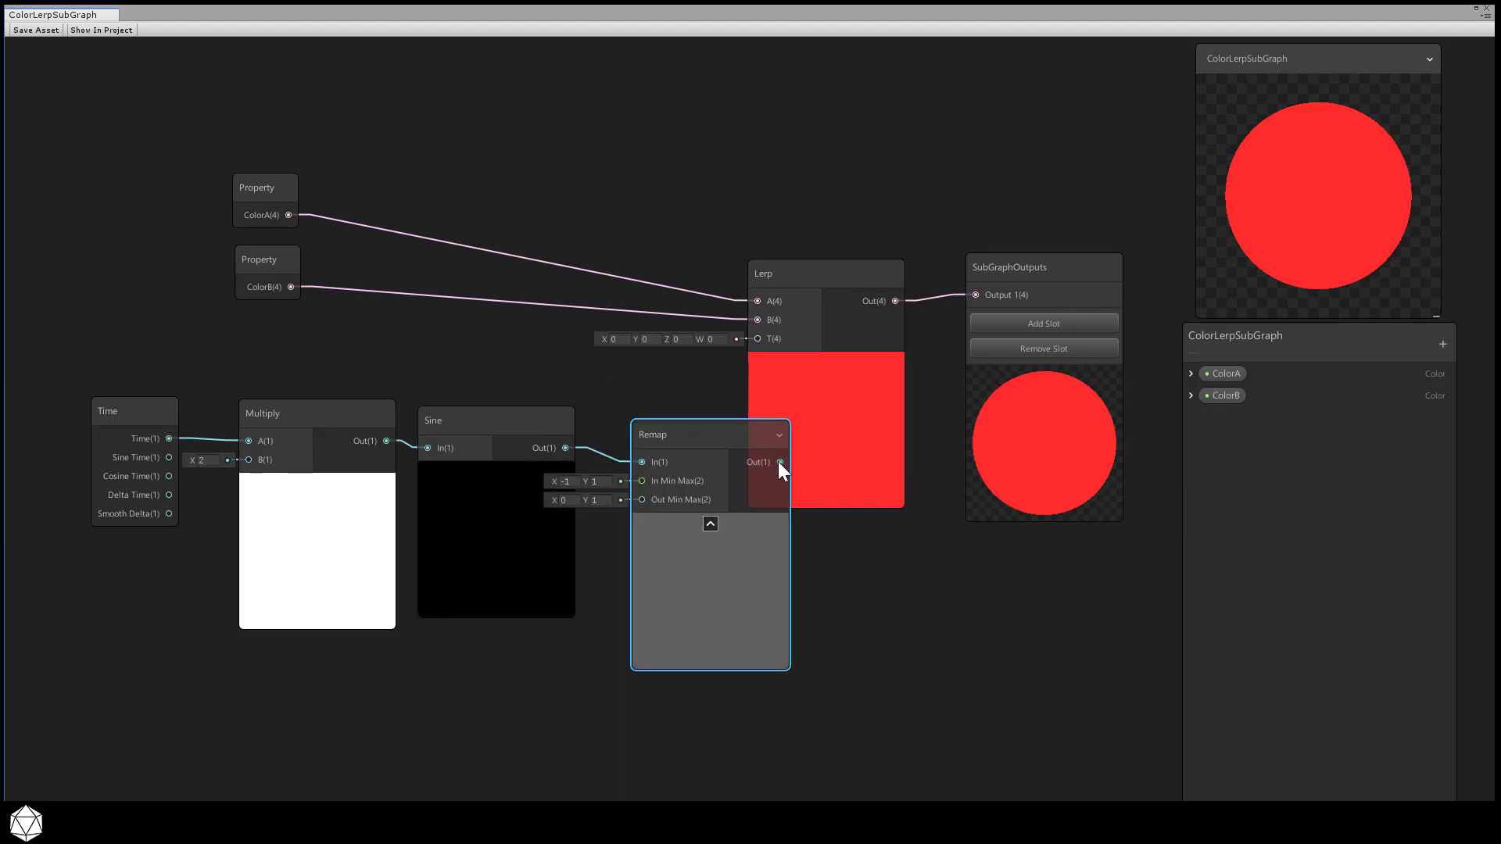
{"action": "left_click_drag", "start_coordinate": [777, 462], "coordinate": [758, 338]}
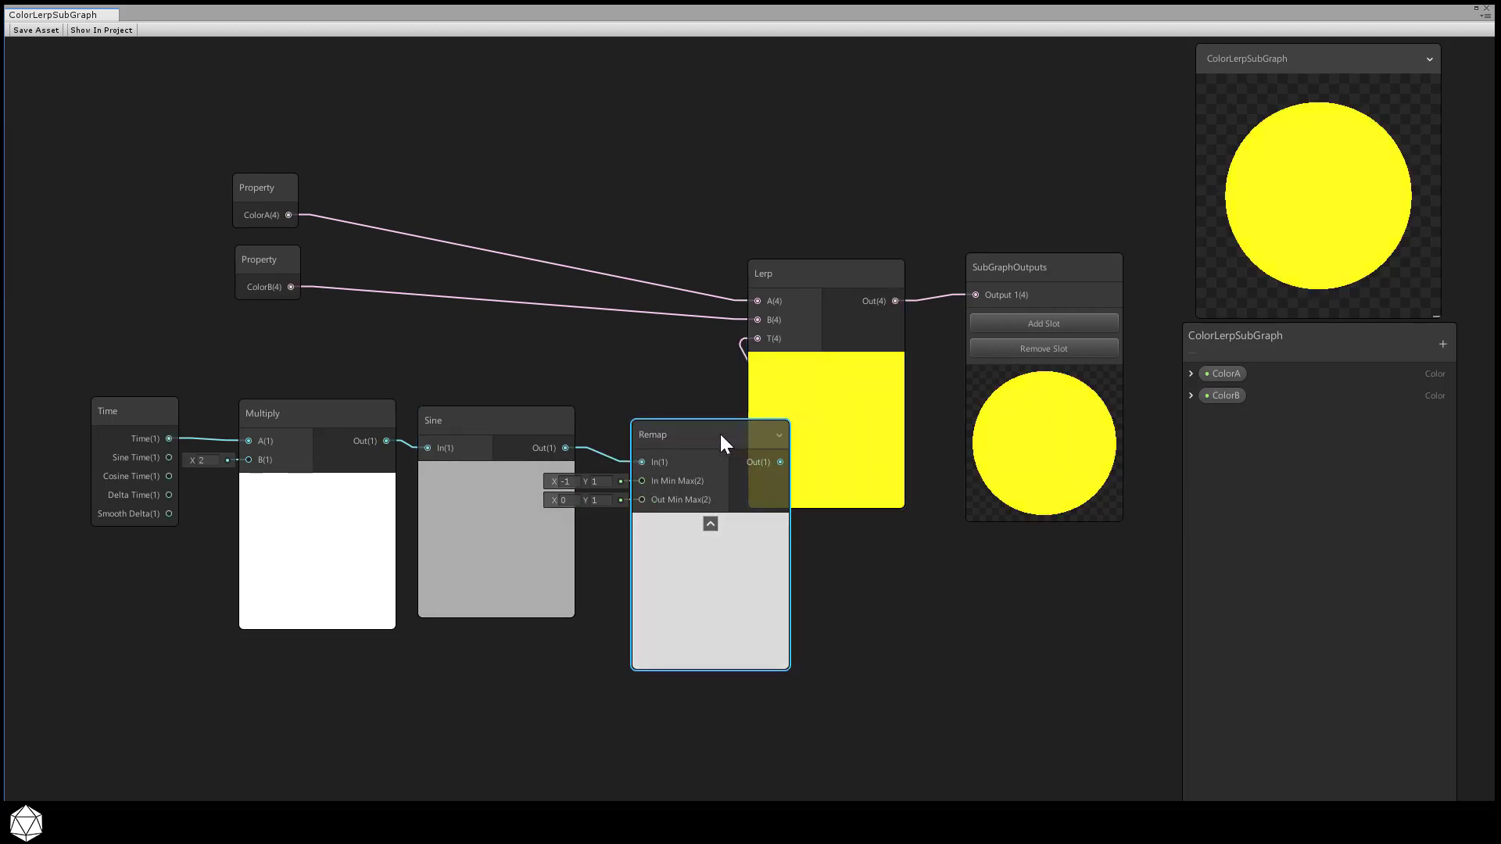
{"action": "left_click_drag", "start_coordinate": [720, 434], "coordinate": [678, 426]}
Move the Time, Multiply, Sine and Remap nodes together away from the Lerp node to clear the overlap.
{"action": "left_click", "coordinate": [245, 417]}
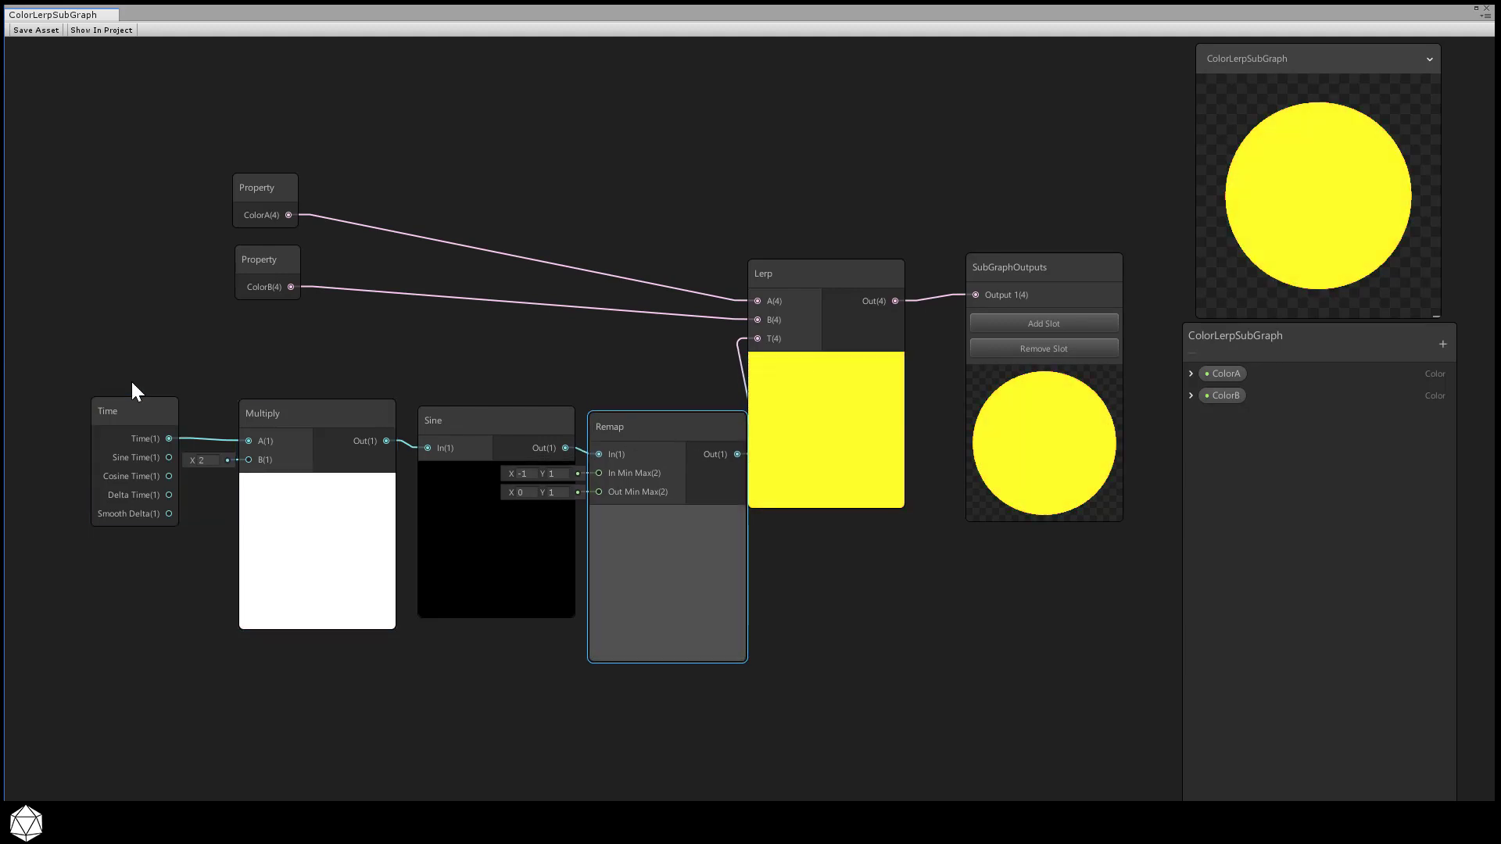
{"action": "left_click_drag", "start_coordinate": [125, 372], "coordinate": [597, 425]}
{"action": "left_click", "coordinate": [618, 387]}
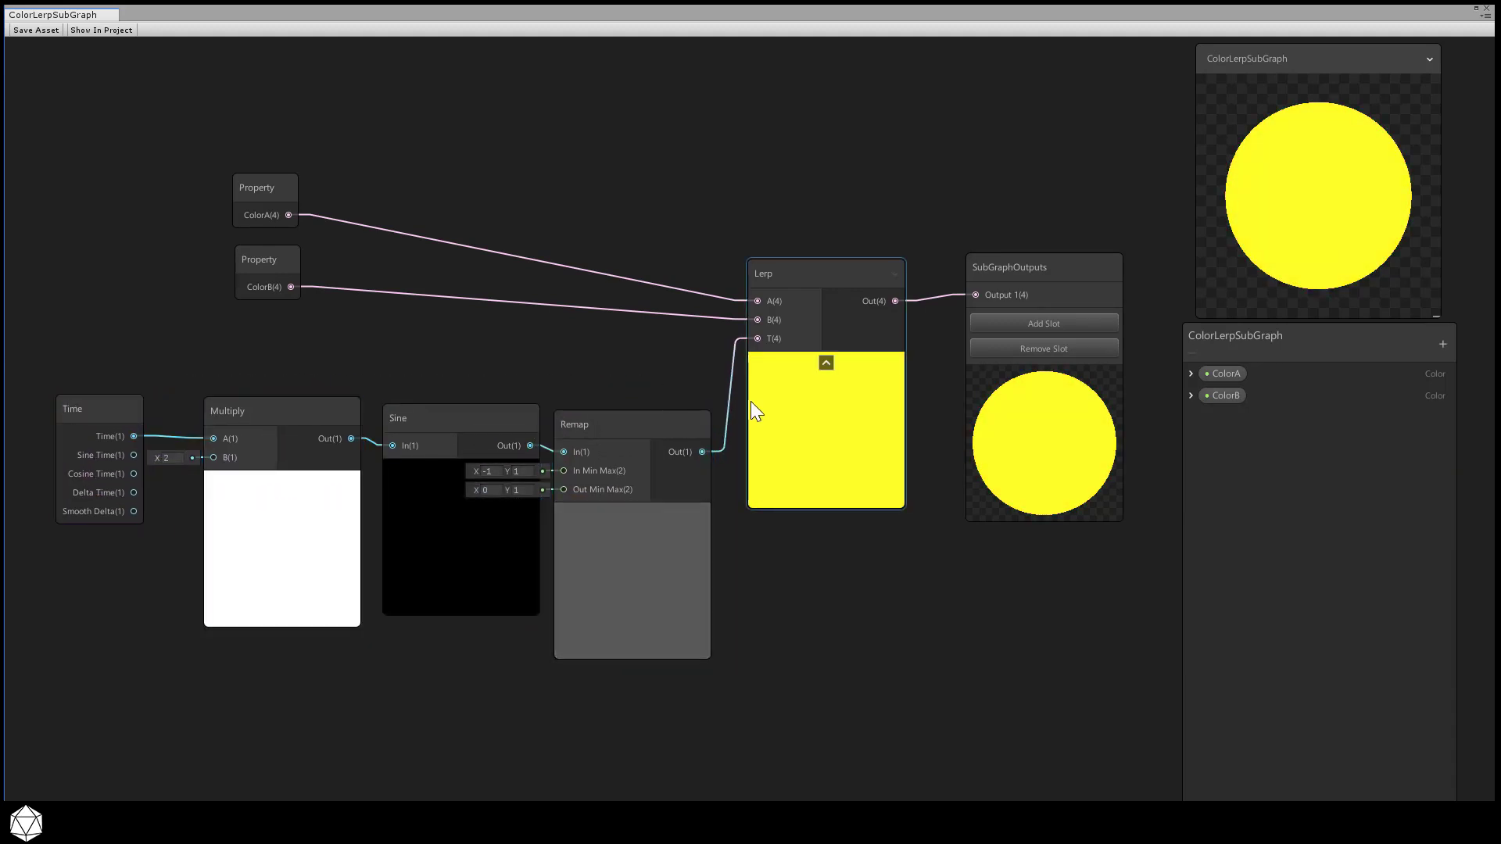
Add an exposed Vector1 property named Frequency to the sub graph with a default value of 1.
{"action": "left_click", "coordinate": [1443, 344]}
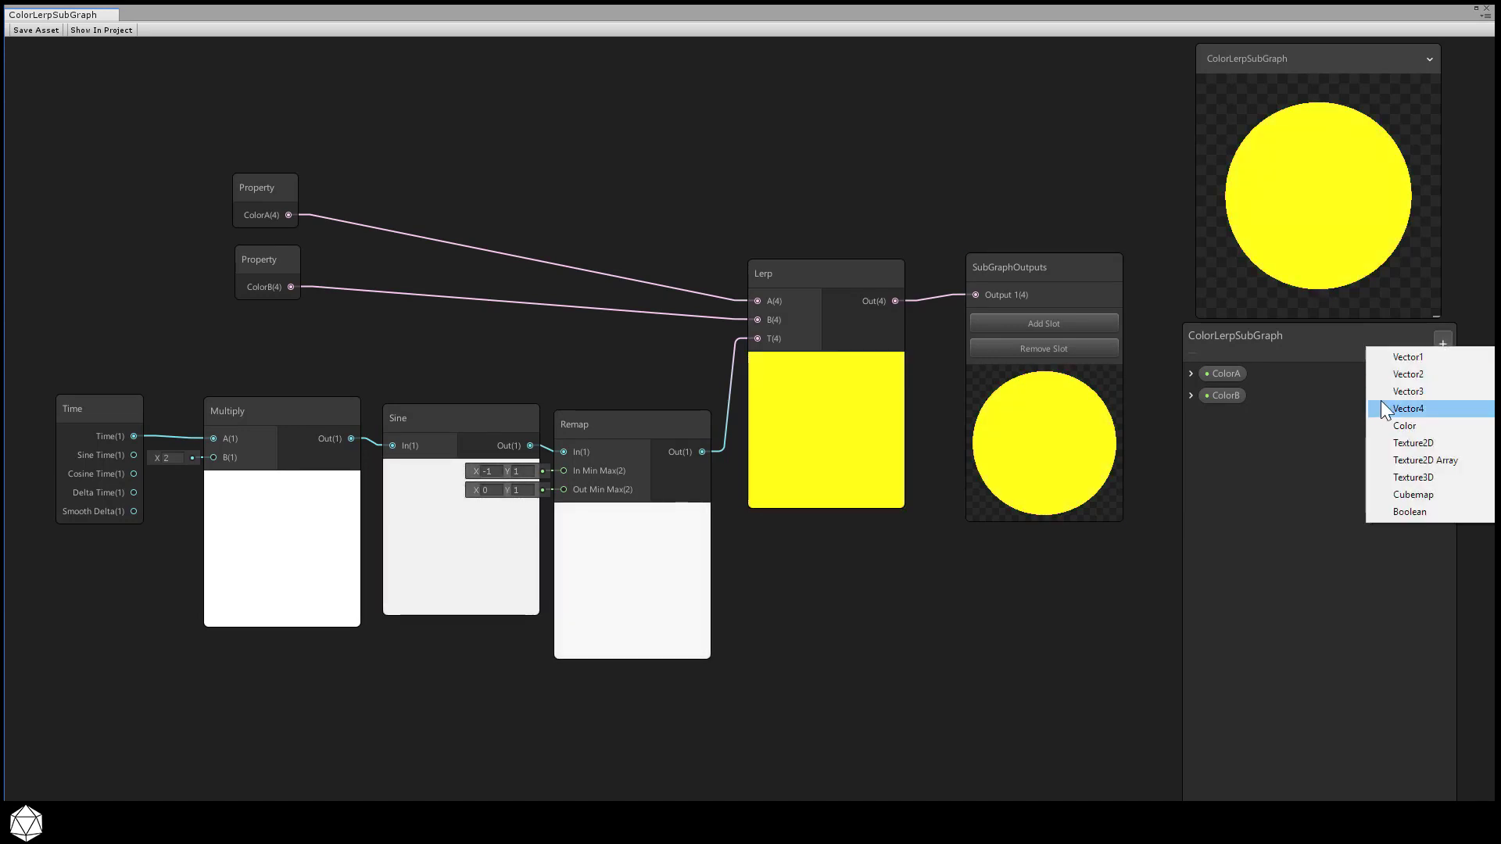
{"action": "left_click", "coordinate": [1409, 358]}
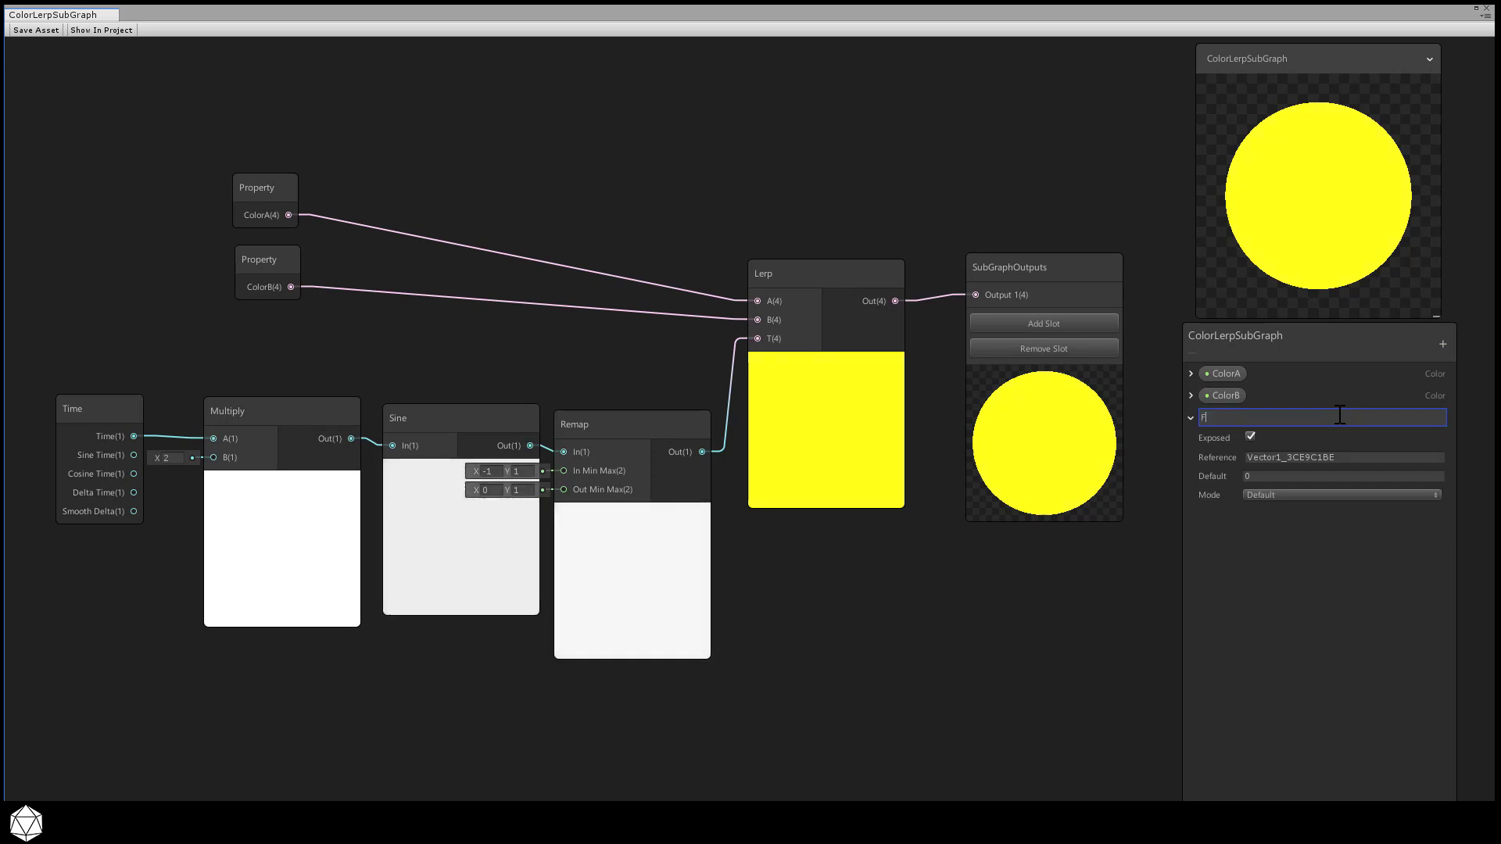
{"action": "type", "text": "Frequency"}
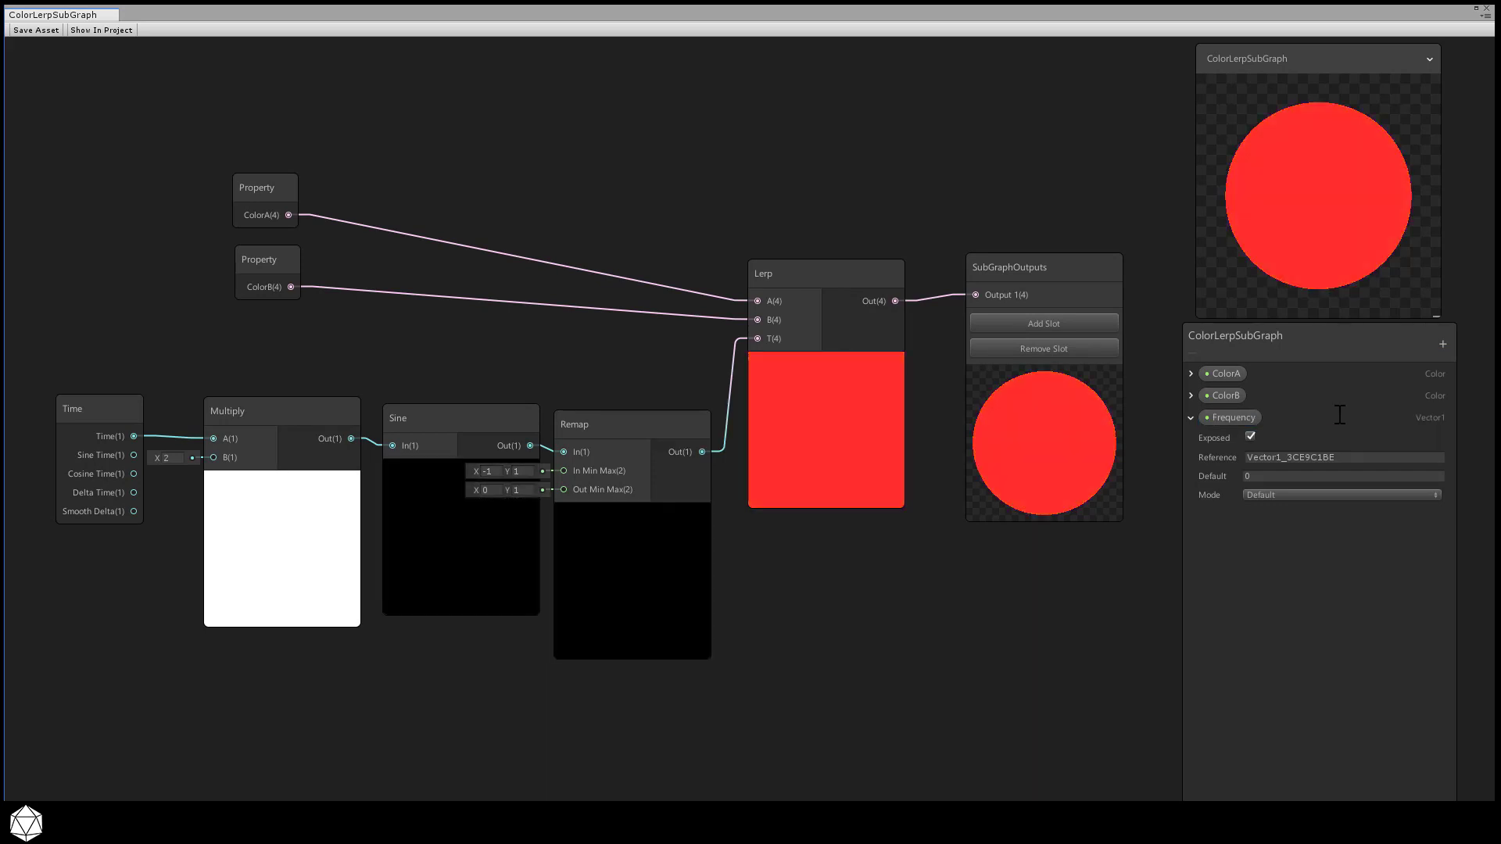
{"action": "left_click", "coordinate": [1260, 475]}
{"action": "type", "text": "1"}
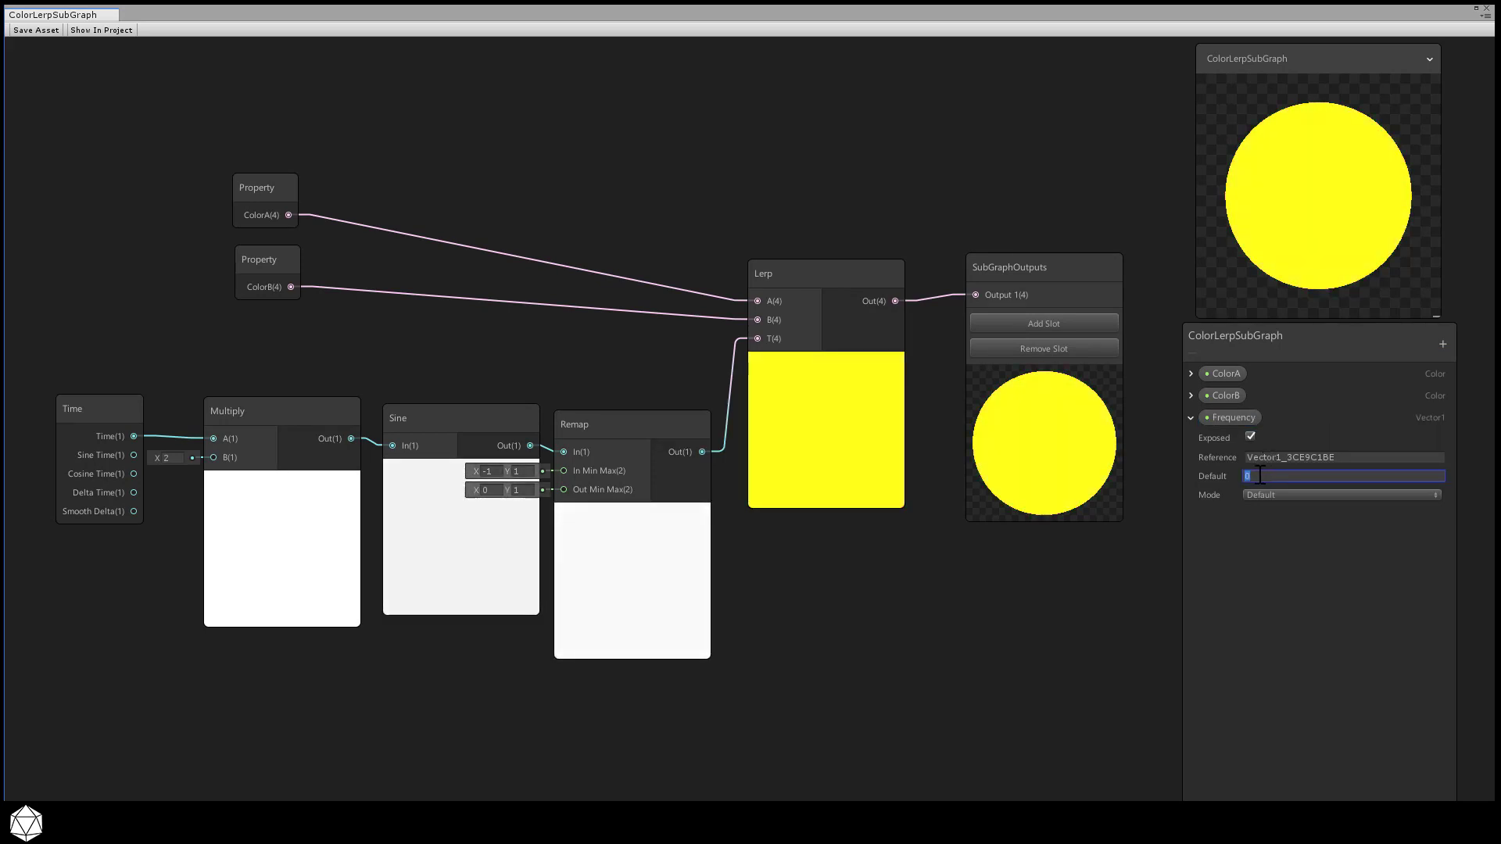
{"action": "left_click", "coordinate": [1269, 526]}
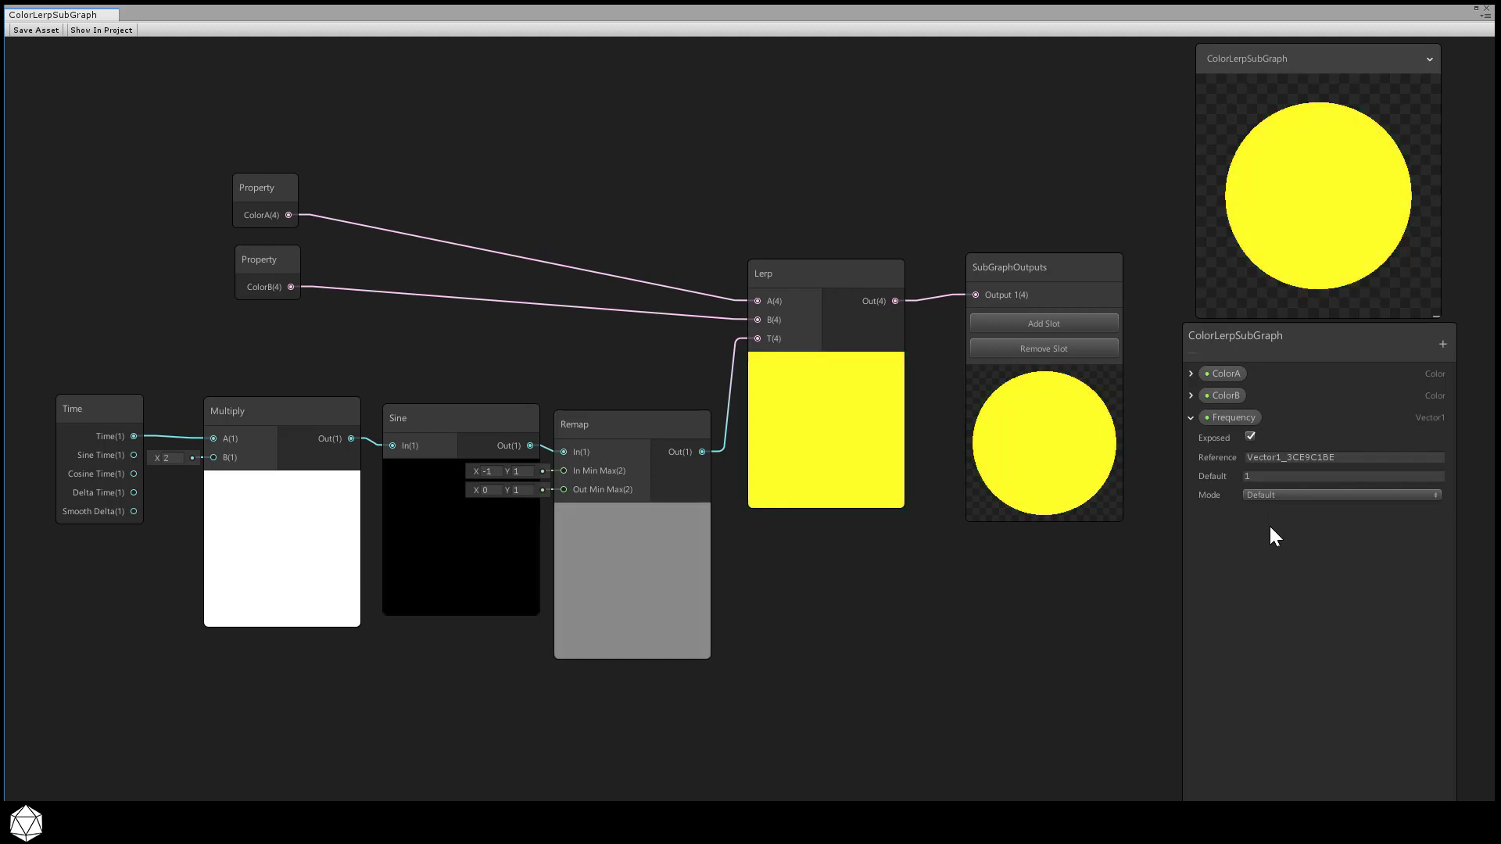
Place the Frequency property in the graph, connect it to Multiply's B input, and space out the Time, Frequency and Lerp nodes.
{"action": "left_click", "coordinate": [1227, 421]}
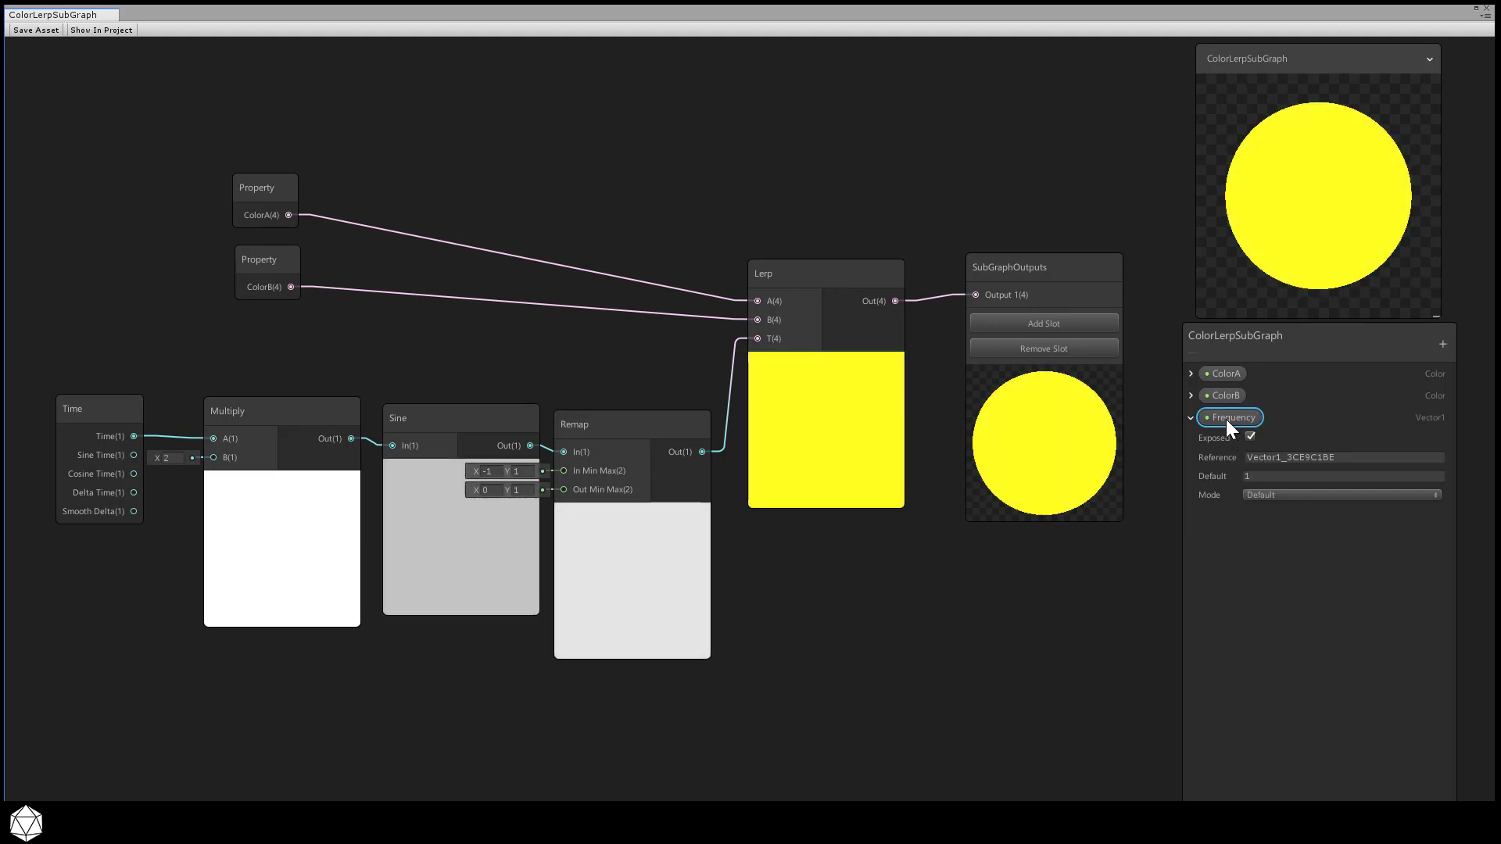
{"action": "left_click_drag", "start_coordinate": [321, 519], "coordinate": [95, 576]}
{"action": "left_click_drag", "start_coordinate": [119, 409], "coordinate": [105, 362]}
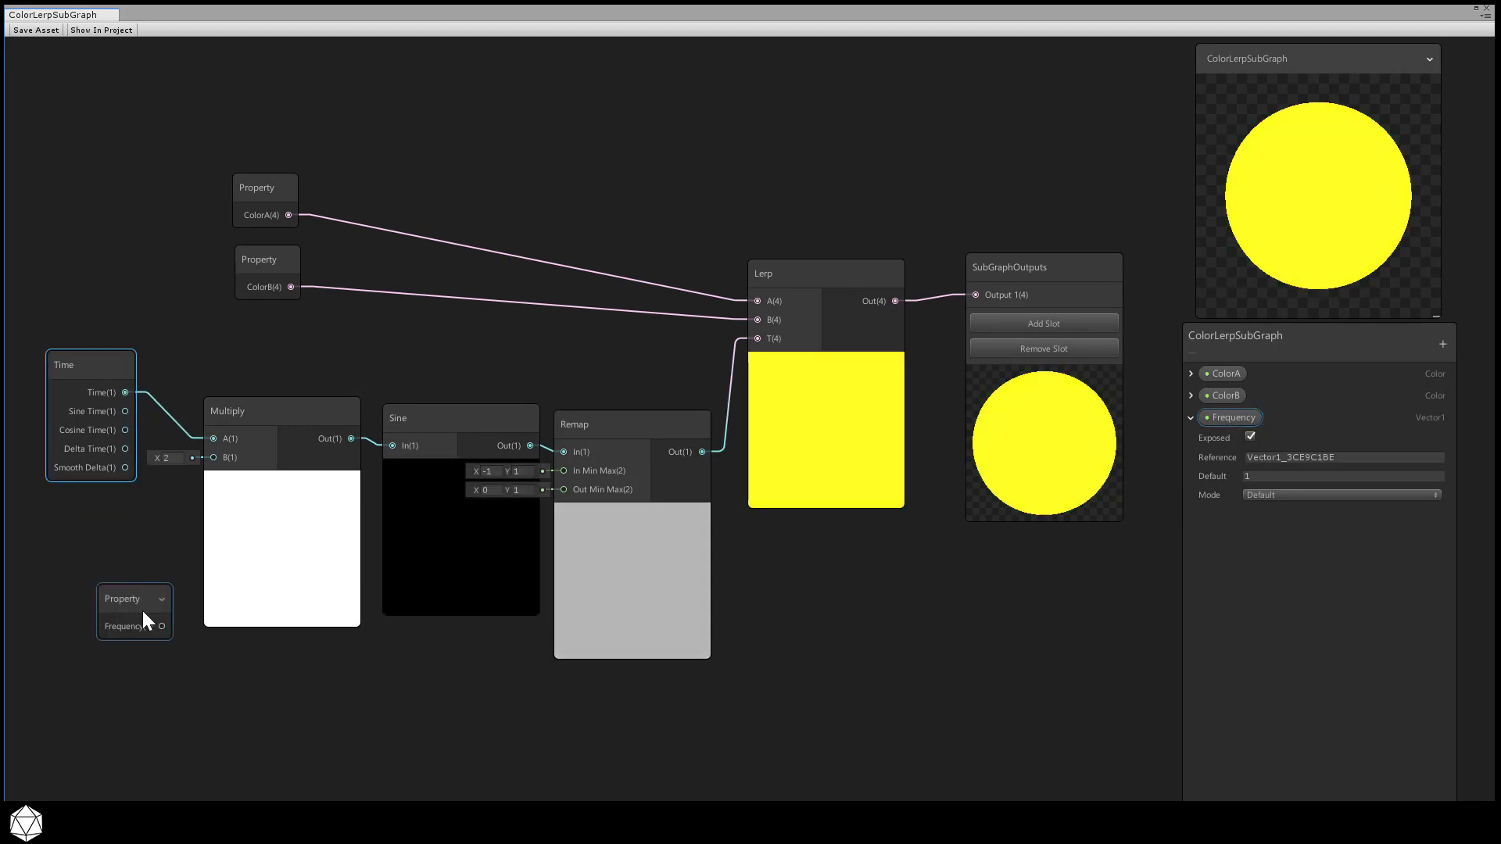
{"action": "left_click_drag", "start_coordinate": [162, 626], "coordinate": [214, 458]}
{"action": "left_click", "coordinate": [113, 592]}
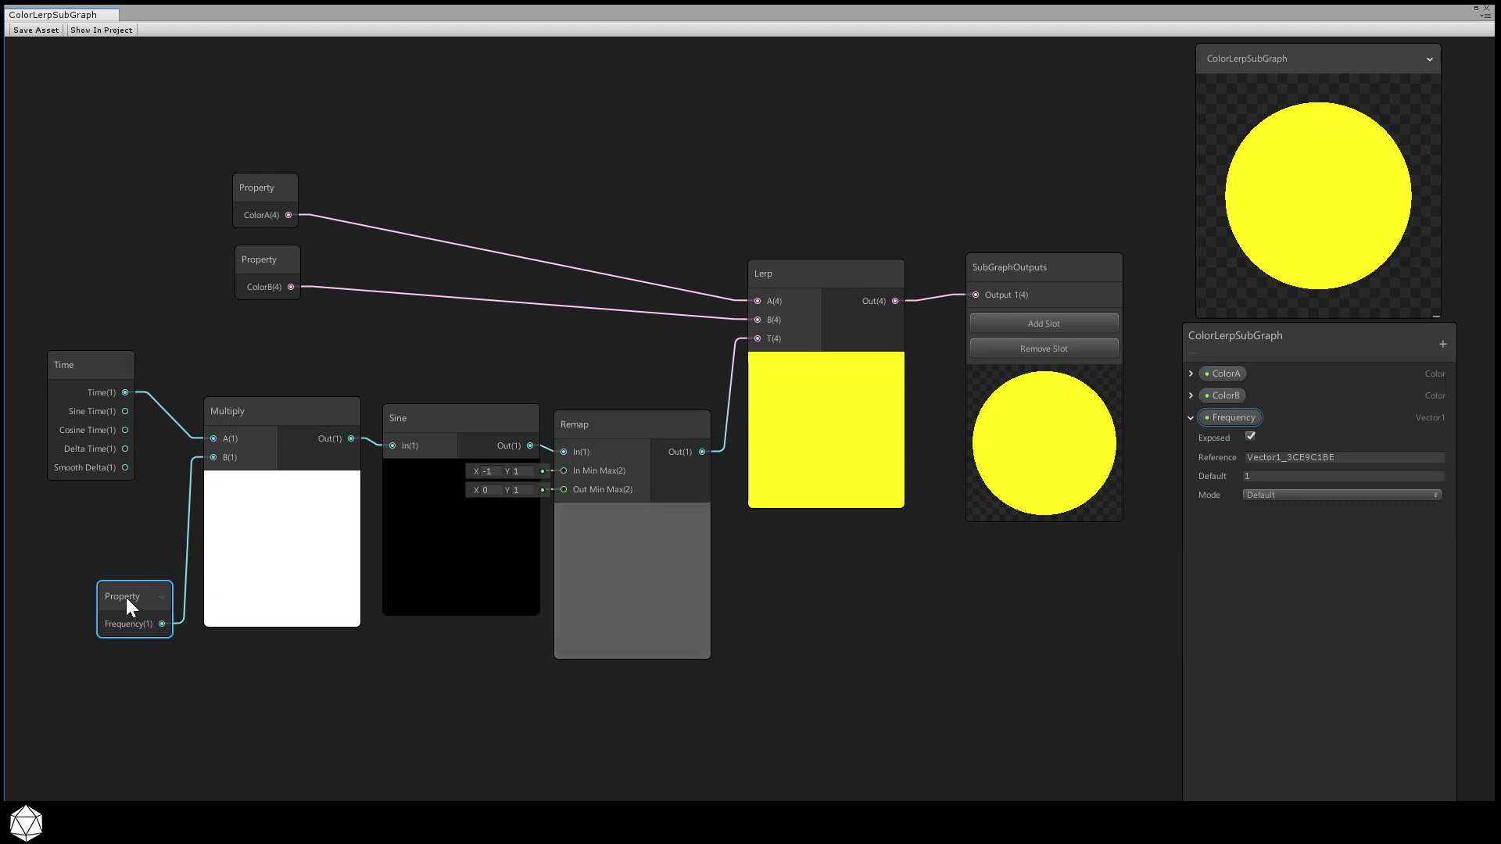
{"action": "left_click_drag", "start_coordinate": [126, 597], "coordinate": [87, 538]}
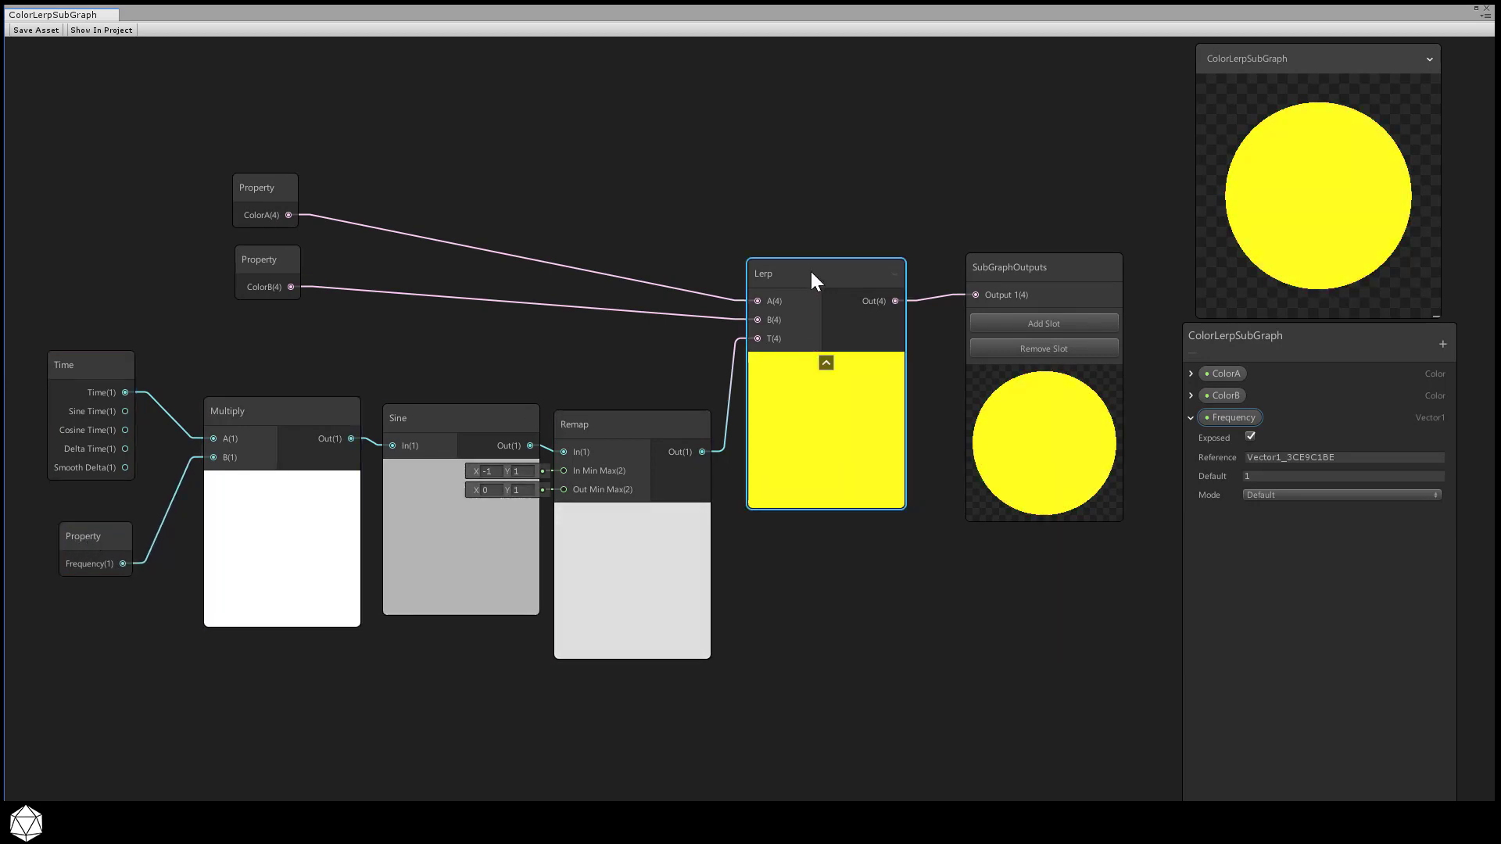
{"action": "left_click_drag", "start_coordinate": [811, 271], "coordinate": [830, 274]}
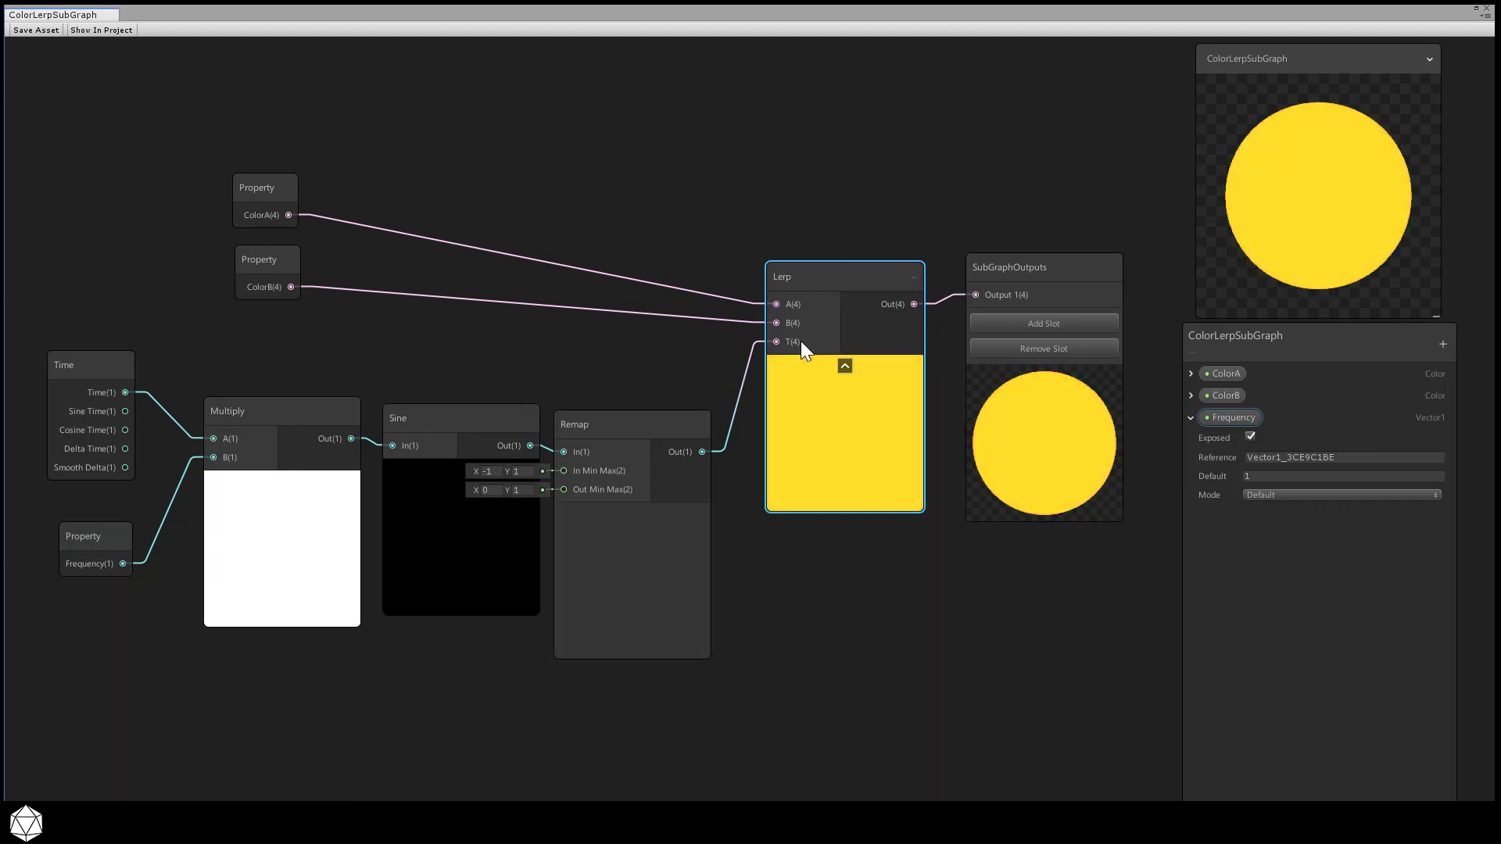
Try a default of 5 for the Frequency property and settle on 0.5.
{"action": "left_click", "coordinate": [1305, 476]}
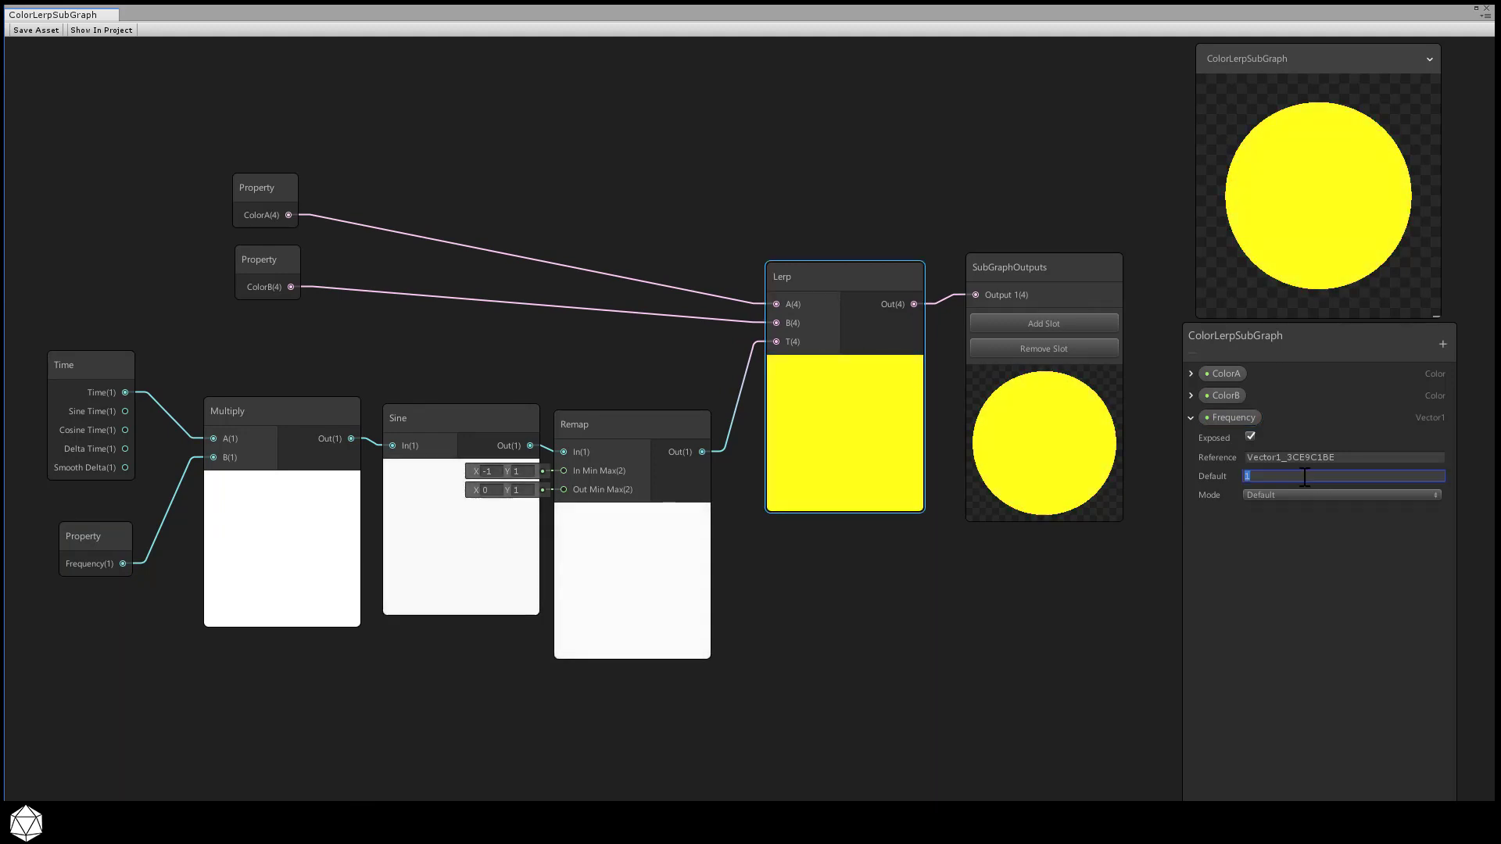
{"action": "type", "text": "5"}
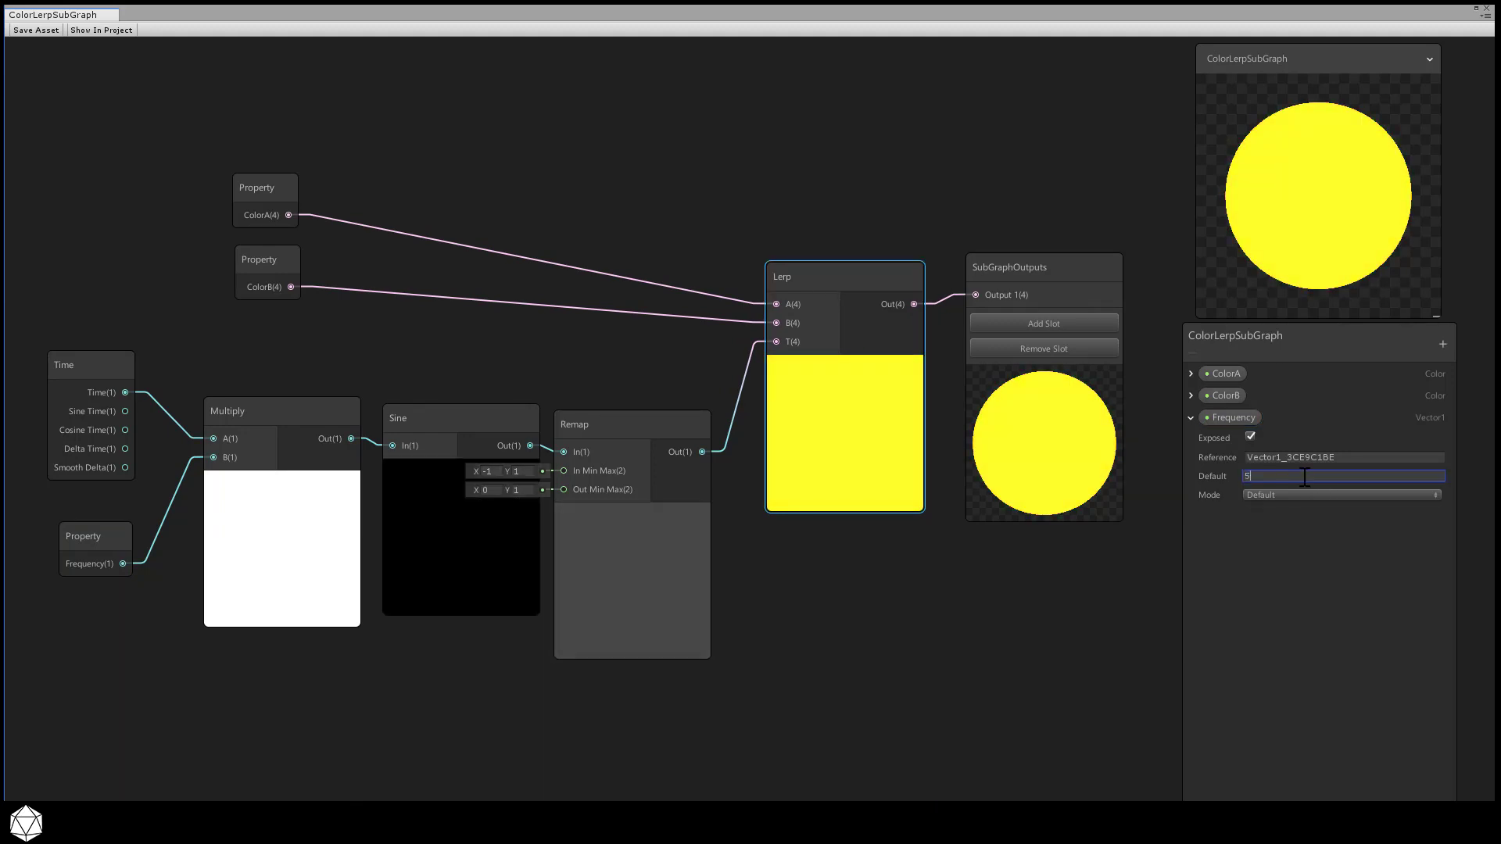
{"action": "left_click_drag", "start_coordinate": [1305, 477], "coordinate": [1231, 476]}
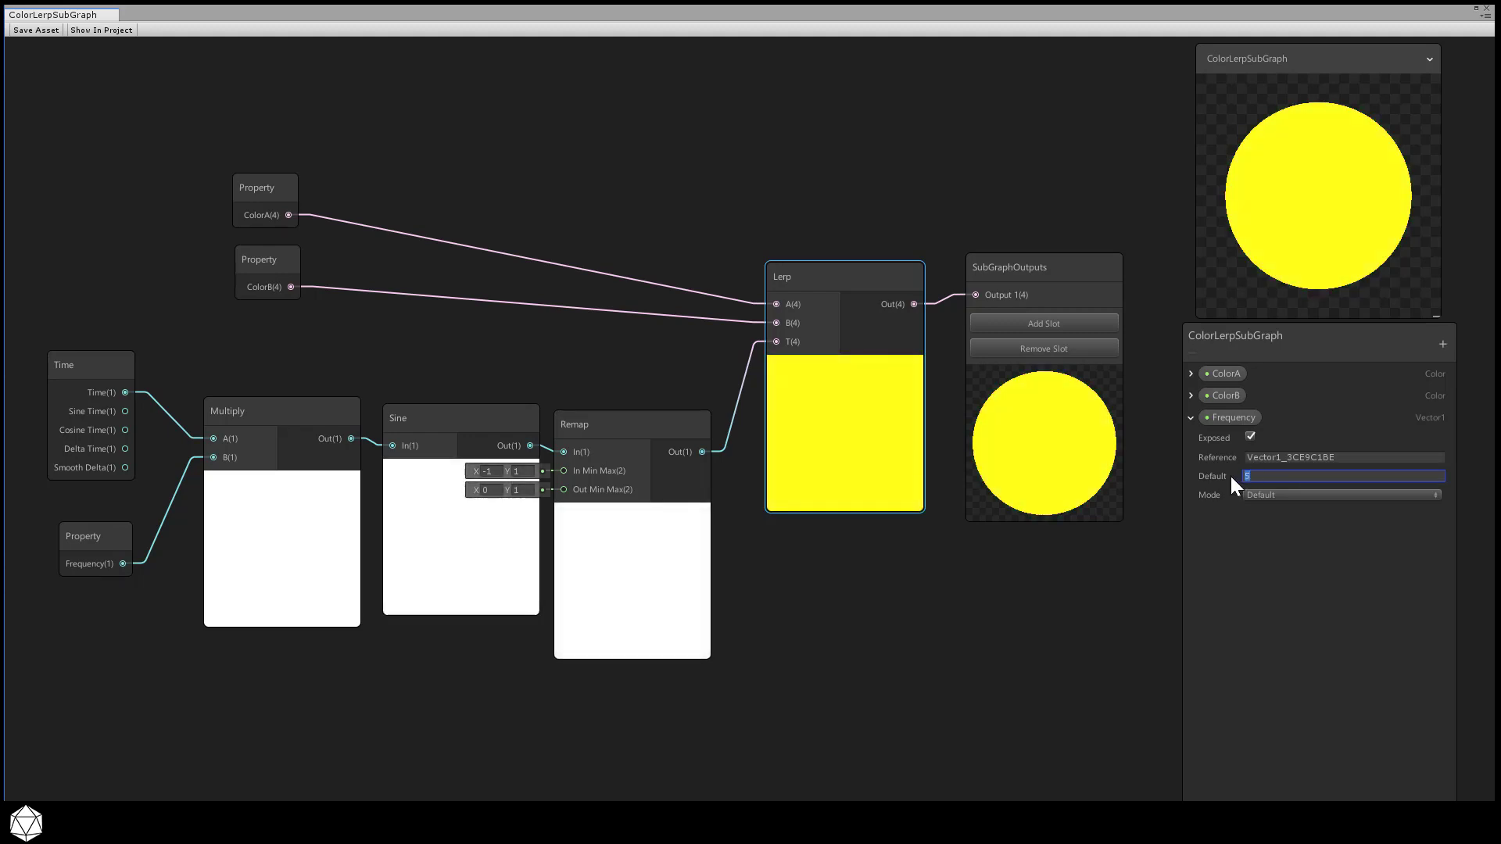
{"action": "type", "text": "0.5"}
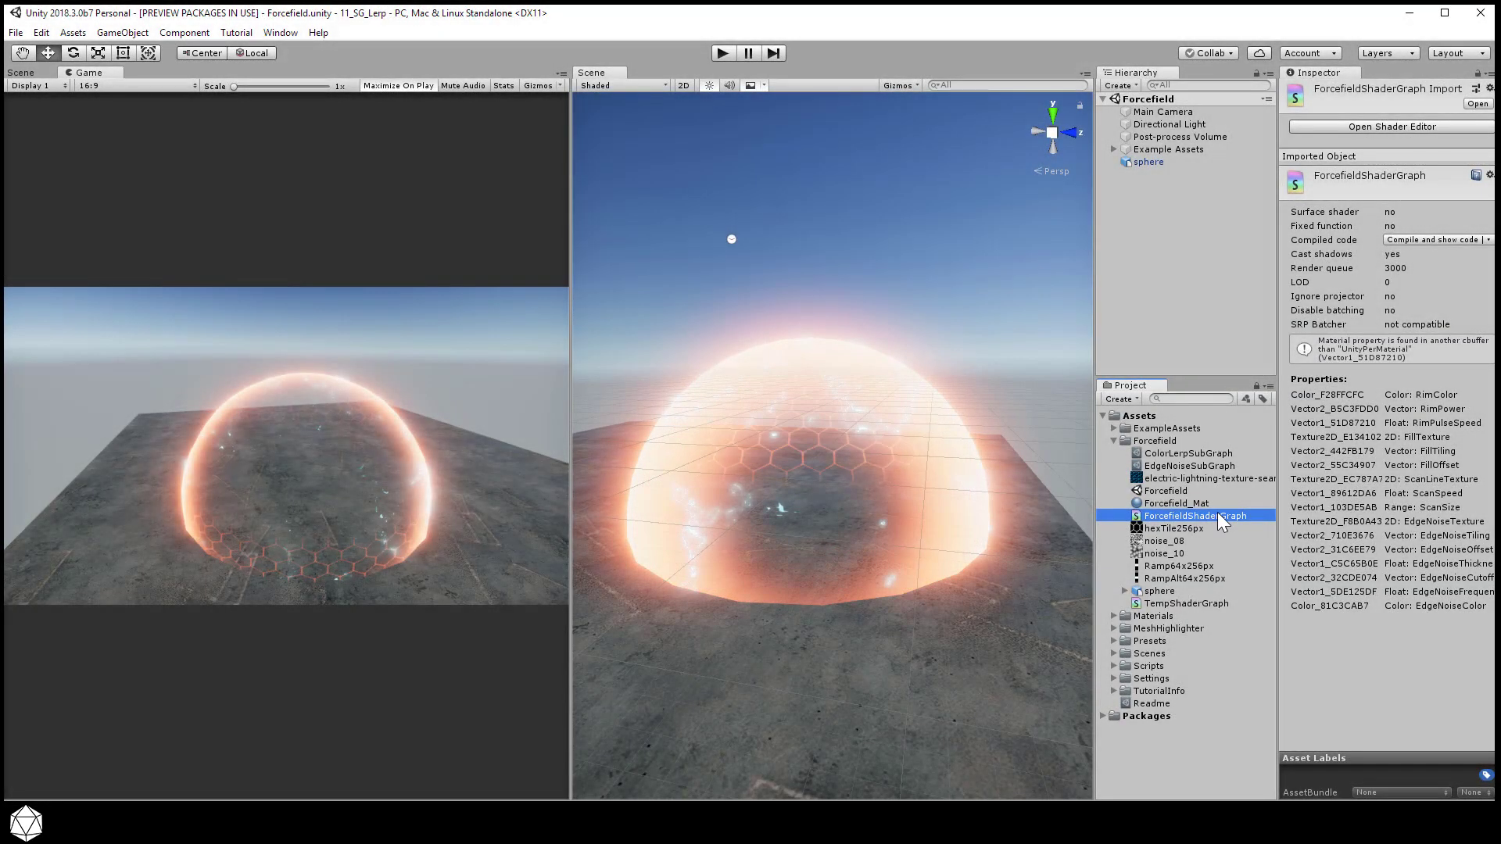
Open ForcefieldShaderGraph and move the rim color's Multiply node and its following Add node away from the RimColor property to make room.
{"action": "double_click", "coordinate": [1217, 516]}
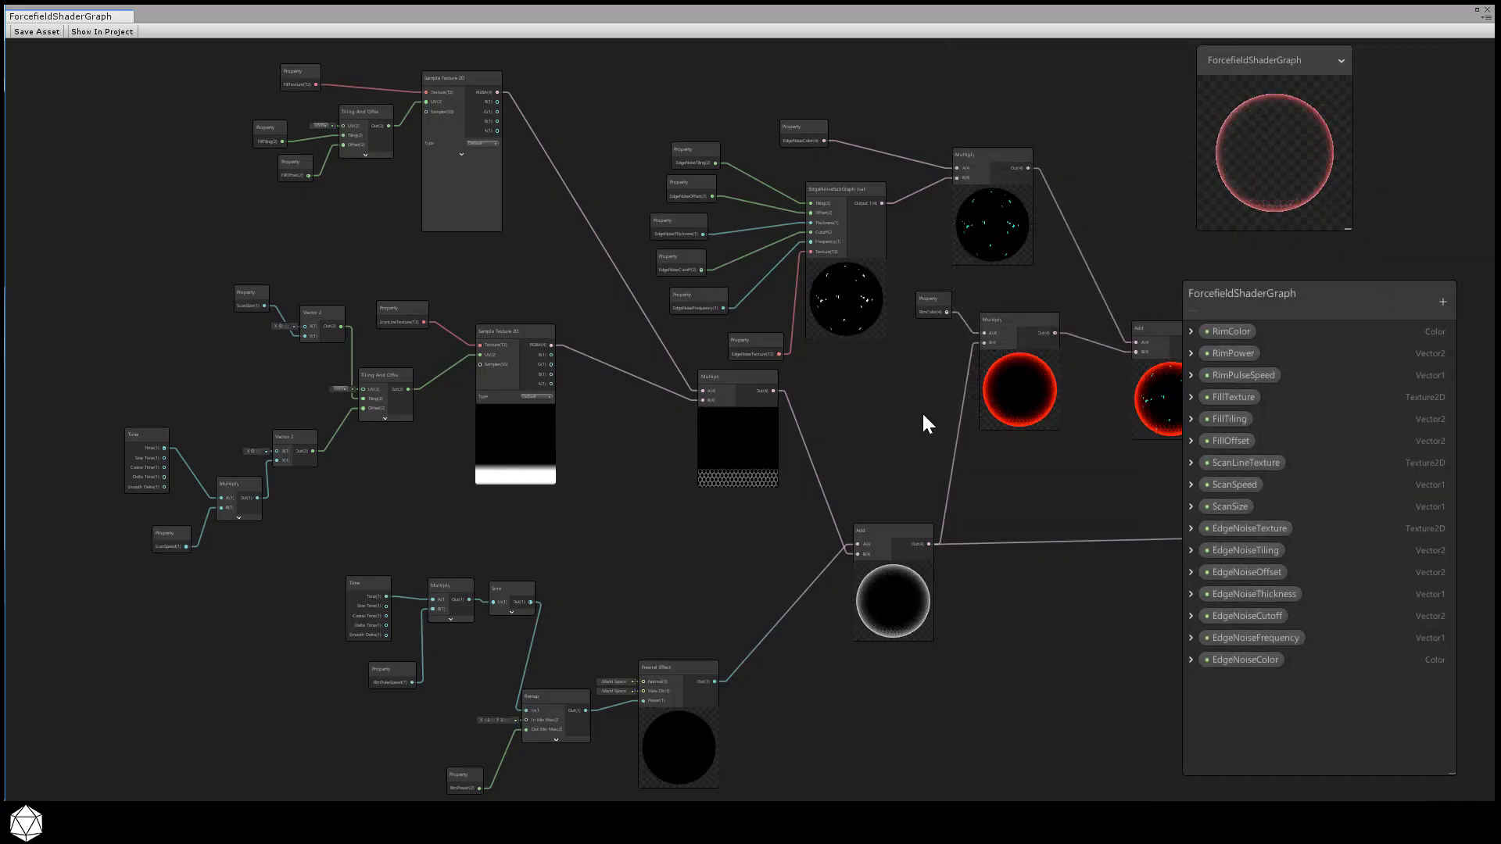
{"action": "scroll", "coordinate": [923, 411], "scroll_direction": "up", "scroll_amount": 3}
{"action": "middle_click_drag", "start_coordinate": [923, 411], "coordinate": [439, 494]}
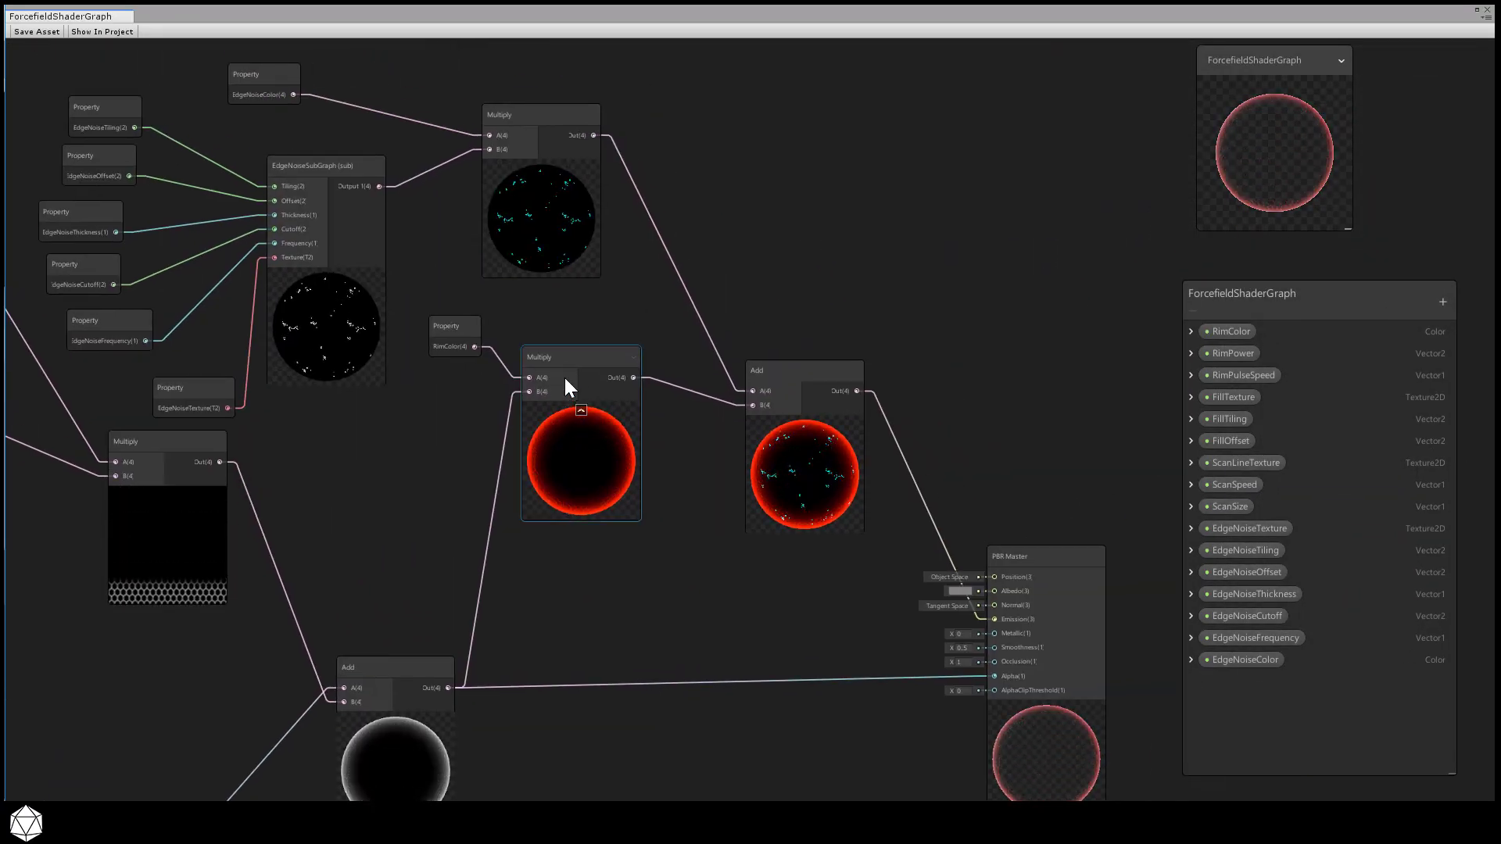
{"action": "left_click_drag", "start_coordinate": [573, 375], "coordinate": [635, 378]}
{"action": "left_click_drag", "start_coordinate": [795, 369], "coordinate": [849, 374]}
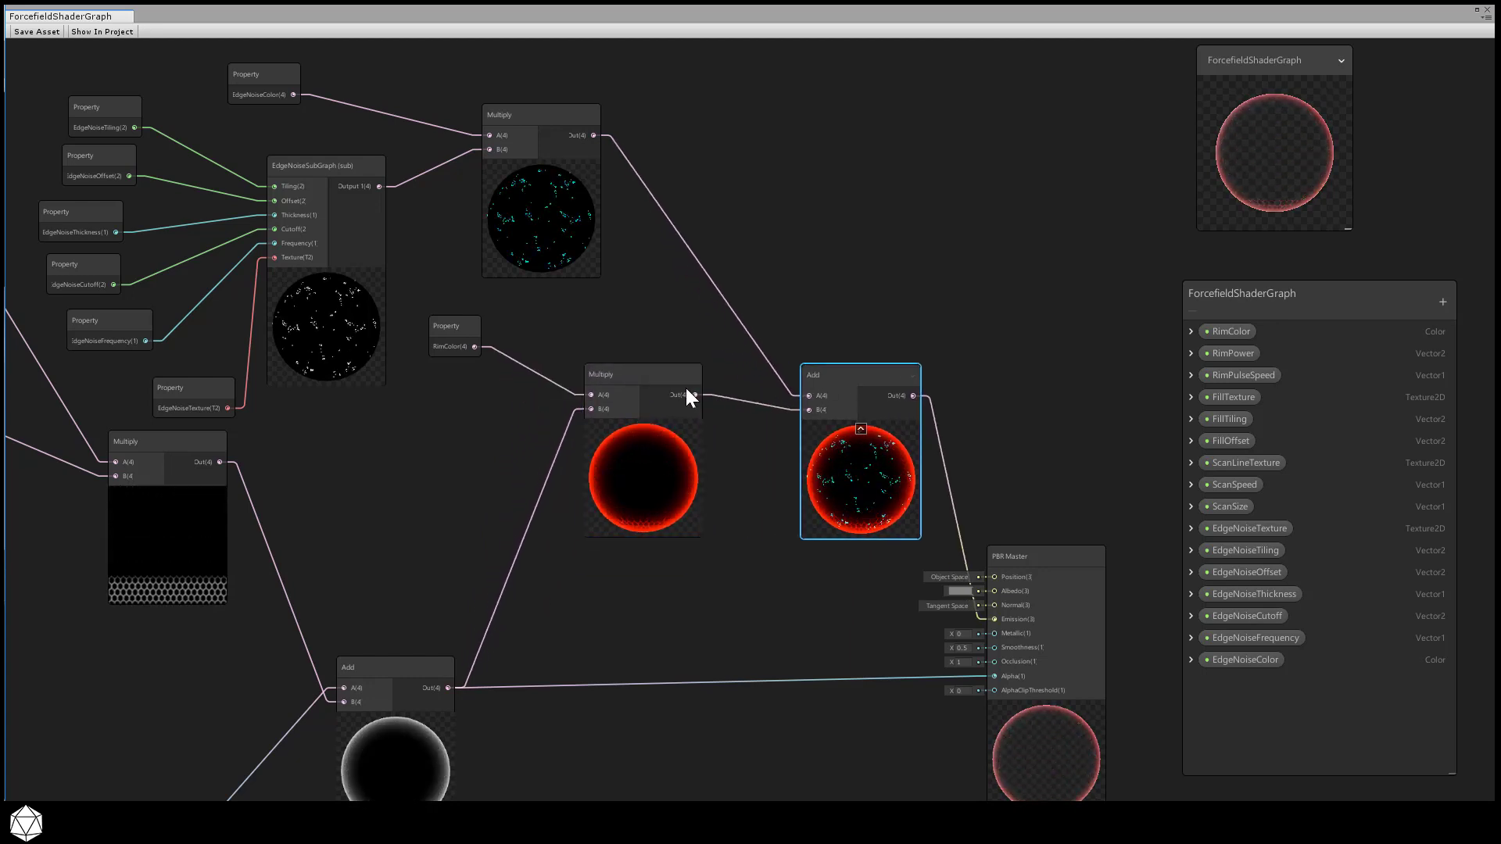
{"action": "left_click_drag", "start_coordinate": [635, 378], "coordinate": [704, 372]}
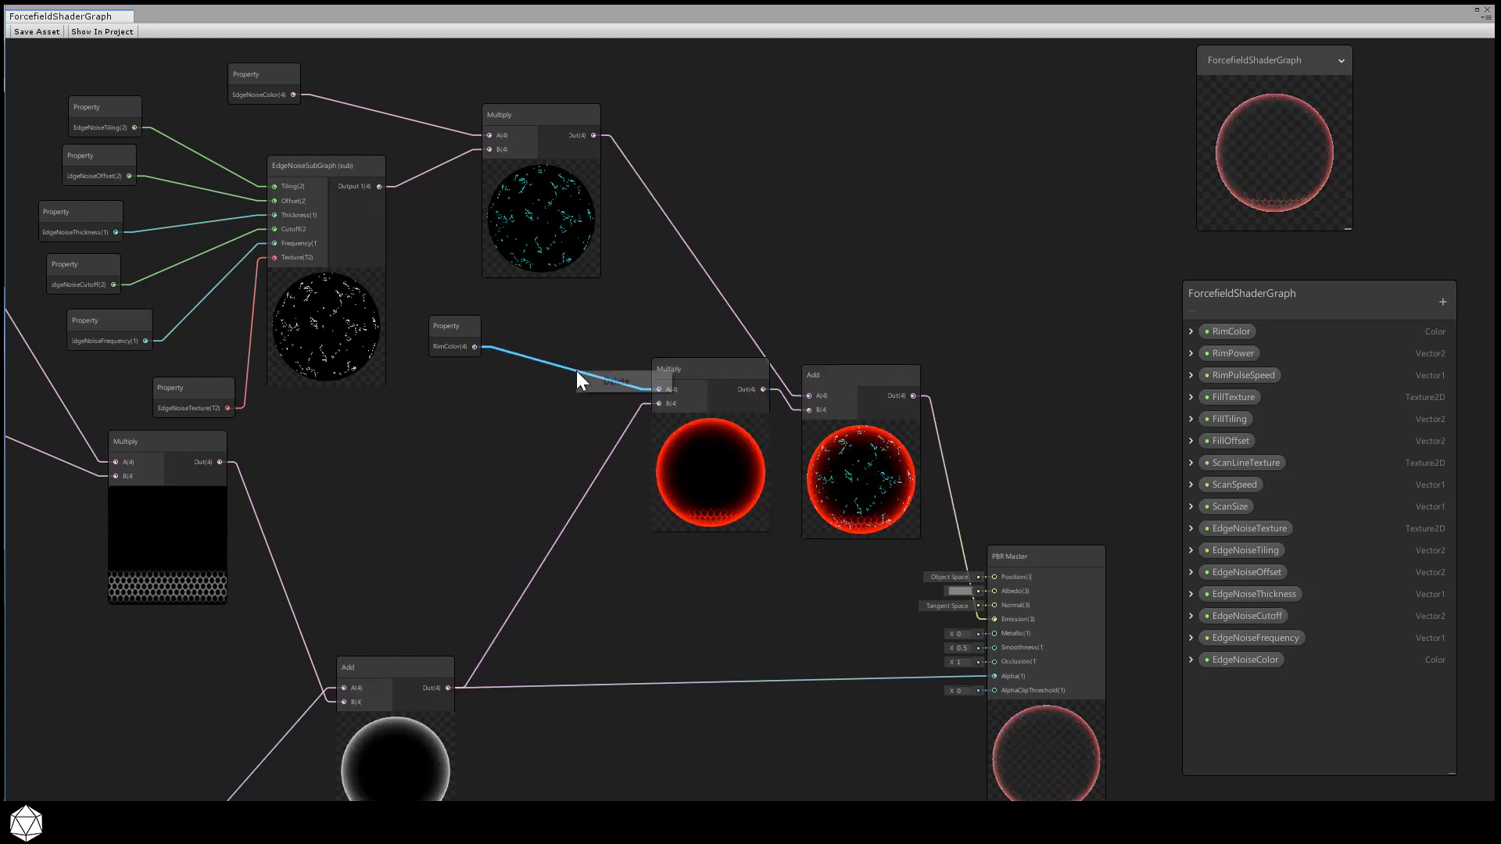
Delete the connection between RimColor and Multiply's A input, and add a ColorLerpSubGraph node in the space between them.
{"action": "right_click", "coordinate": [577, 372]}
{"action": "left_click", "coordinate": [583, 380]}
{"action": "scroll", "coordinate": [490, 409], "scroll_direction": "up", "scroll_amount": 2}
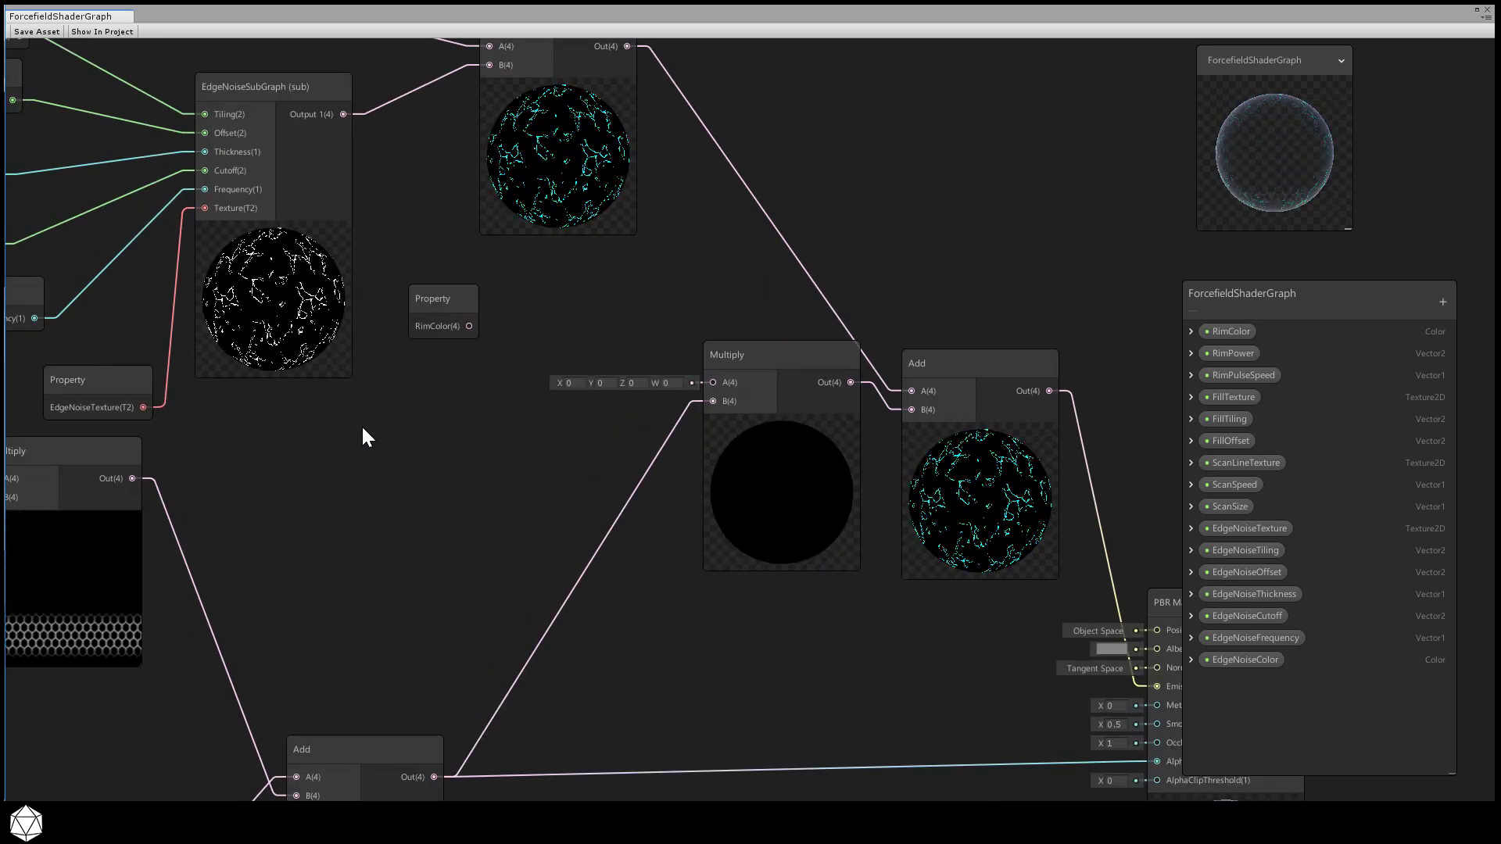
{"action": "key", "text": "space"}
{"action": "left_click", "coordinate": [379, 467]}
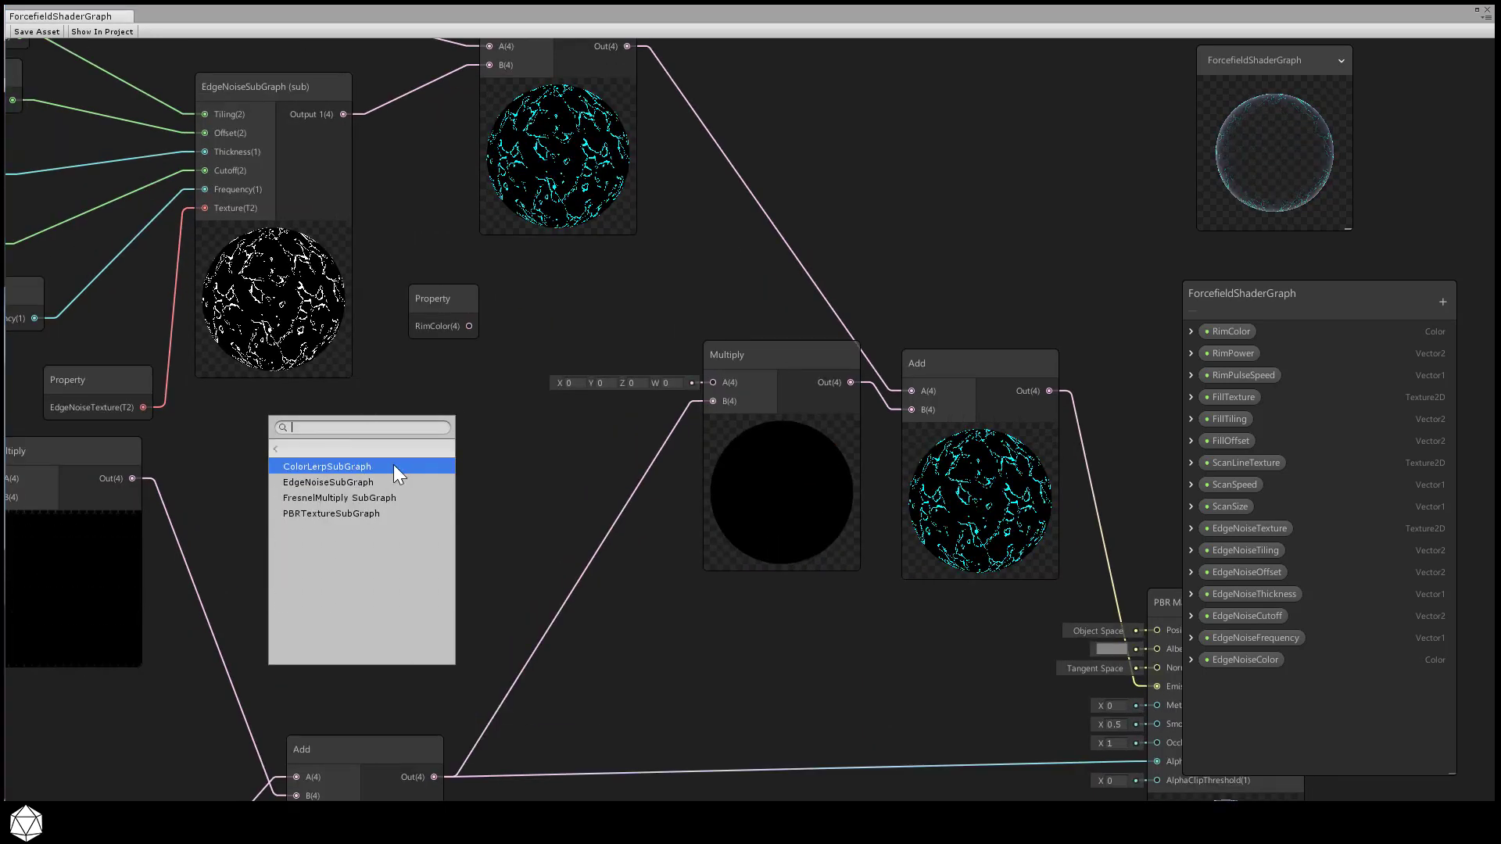
{"action": "left_click", "coordinate": [396, 464]}
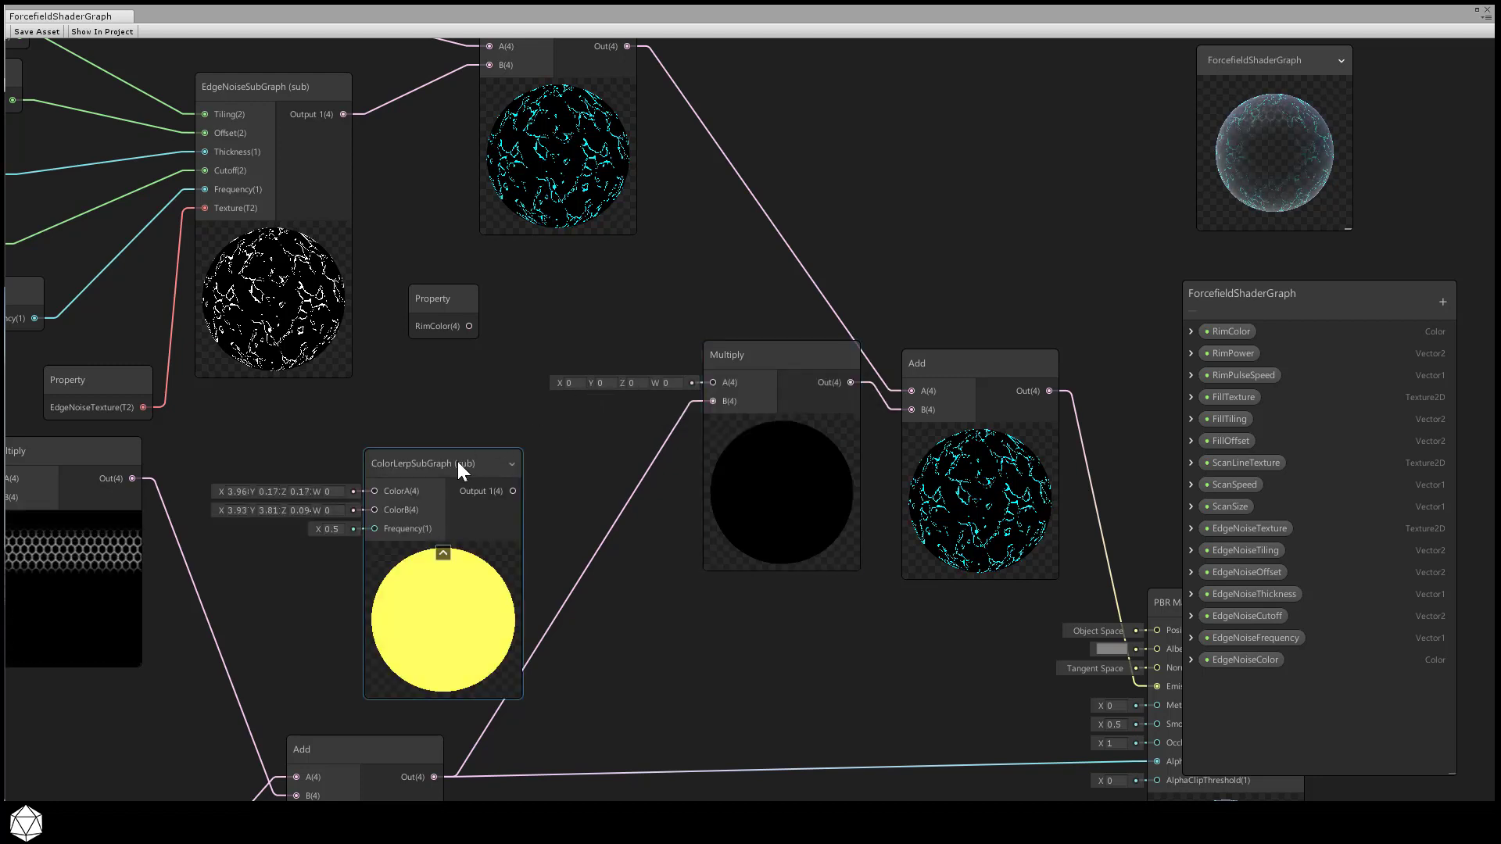
{"action": "left_click_drag", "start_coordinate": [458, 462], "coordinate": [554, 422]}
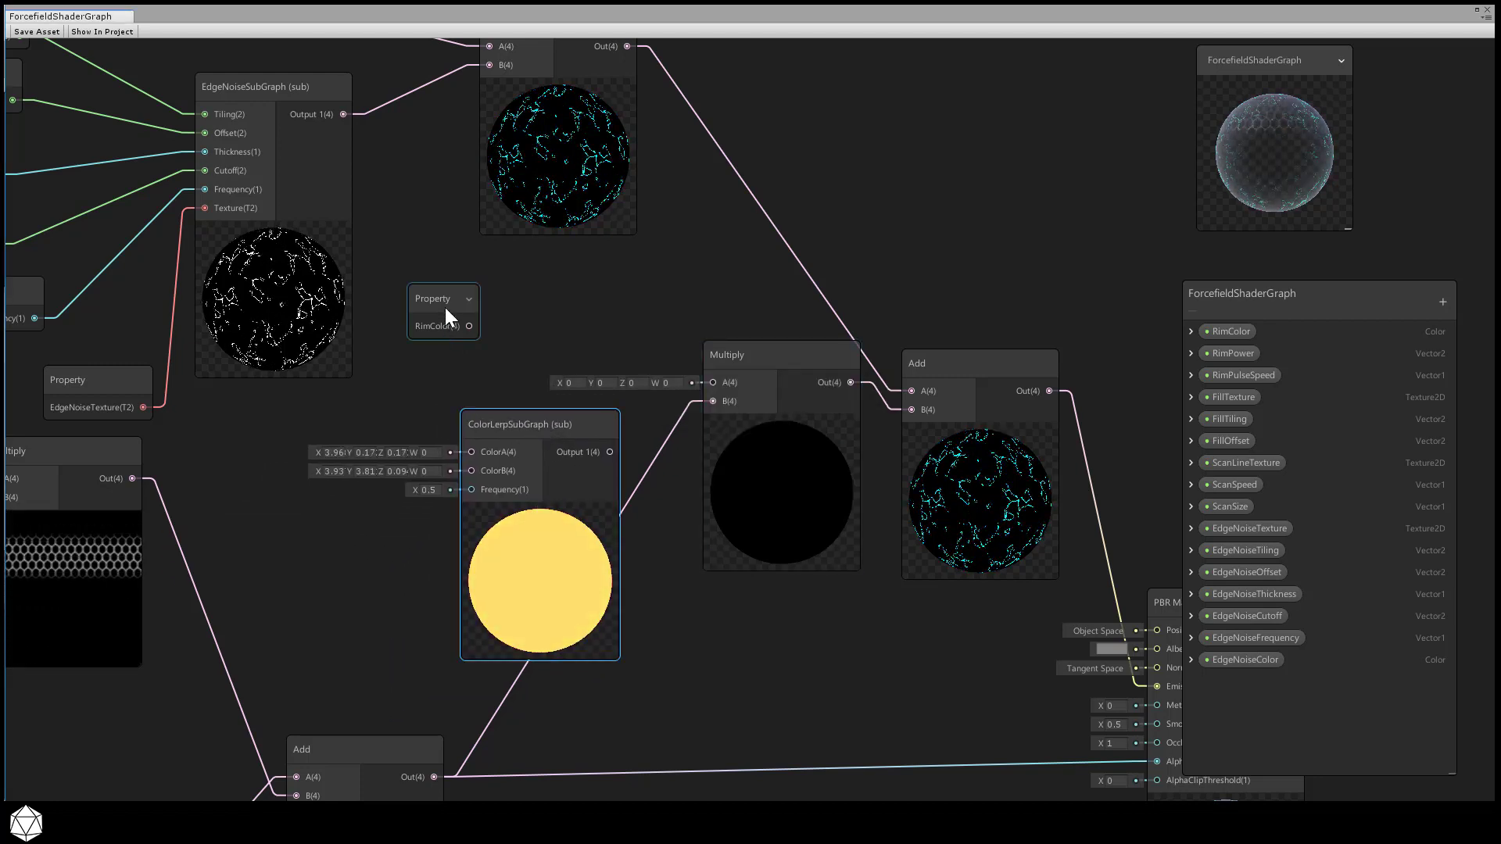
Connect RimColor to ColorLerpSubGraph's ColorA and its Output 1 to Multiply's A input, repositioning the property and sub graph nodes.
{"action": "left_click_drag", "start_coordinate": [445, 313], "coordinate": [471, 452]}
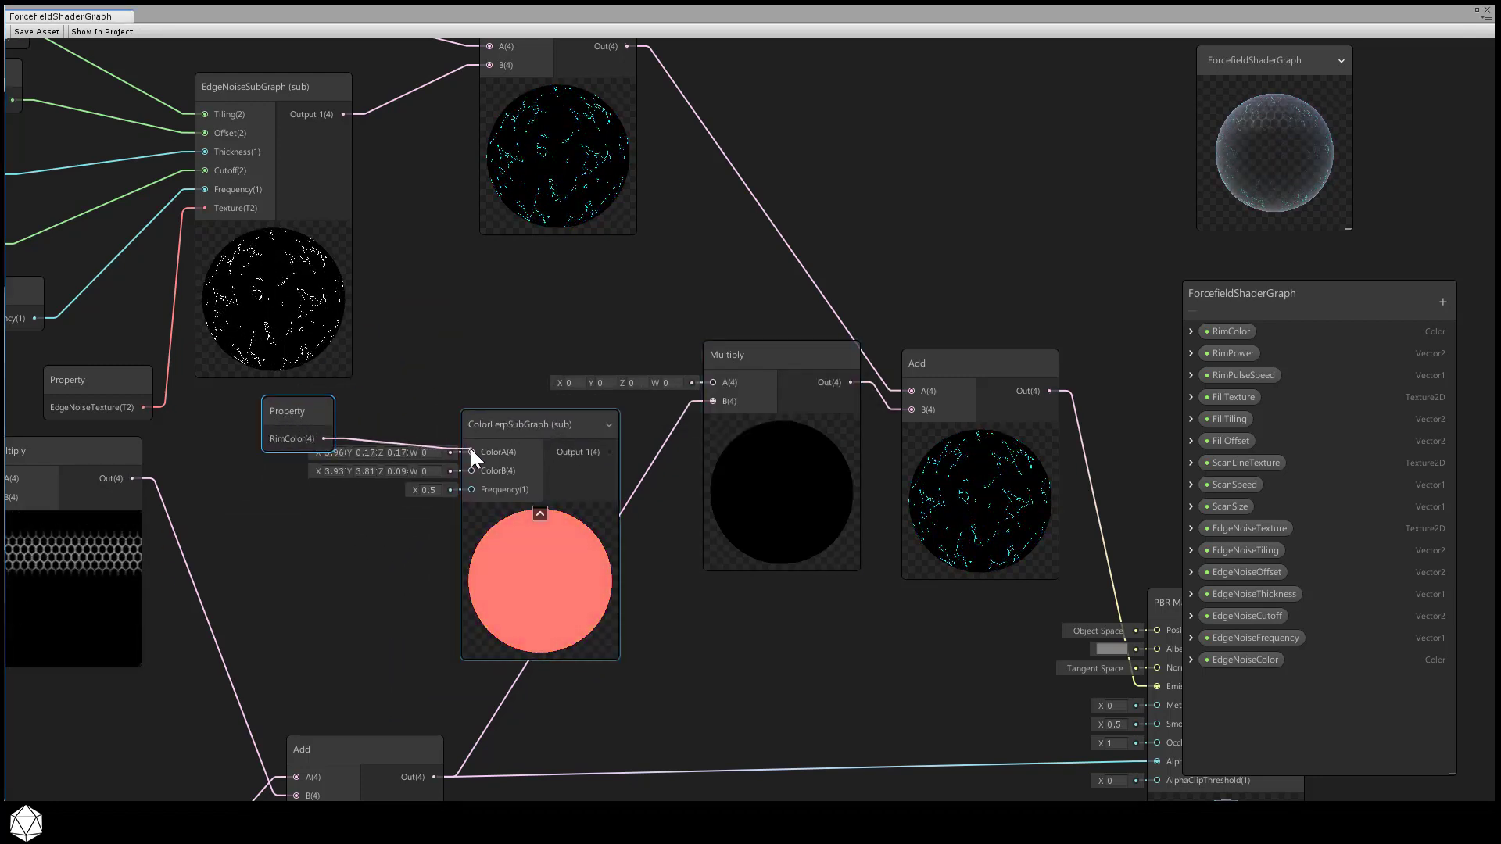
{"action": "left_click_drag", "start_coordinate": [298, 414], "coordinate": [297, 411]}
{"action": "left_click_drag", "start_coordinate": [610, 452], "coordinate": [712, 383]}
{"action": "left_click", "coordinate": [533, 425]}
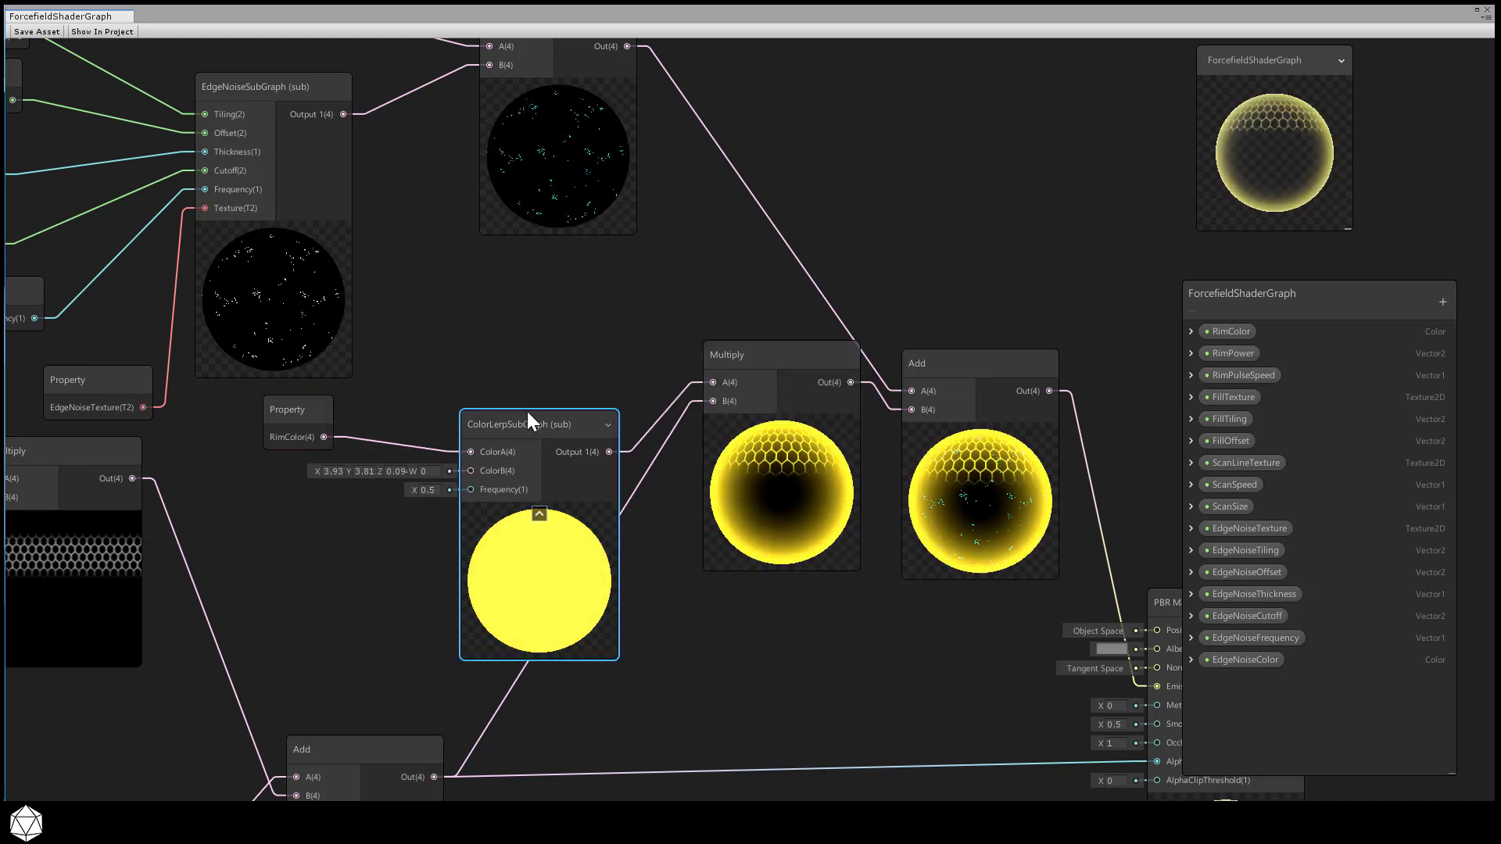
{"action": "left_click_drag", "start_coordinate": [528, 413], "coordinate": [520, 328]}
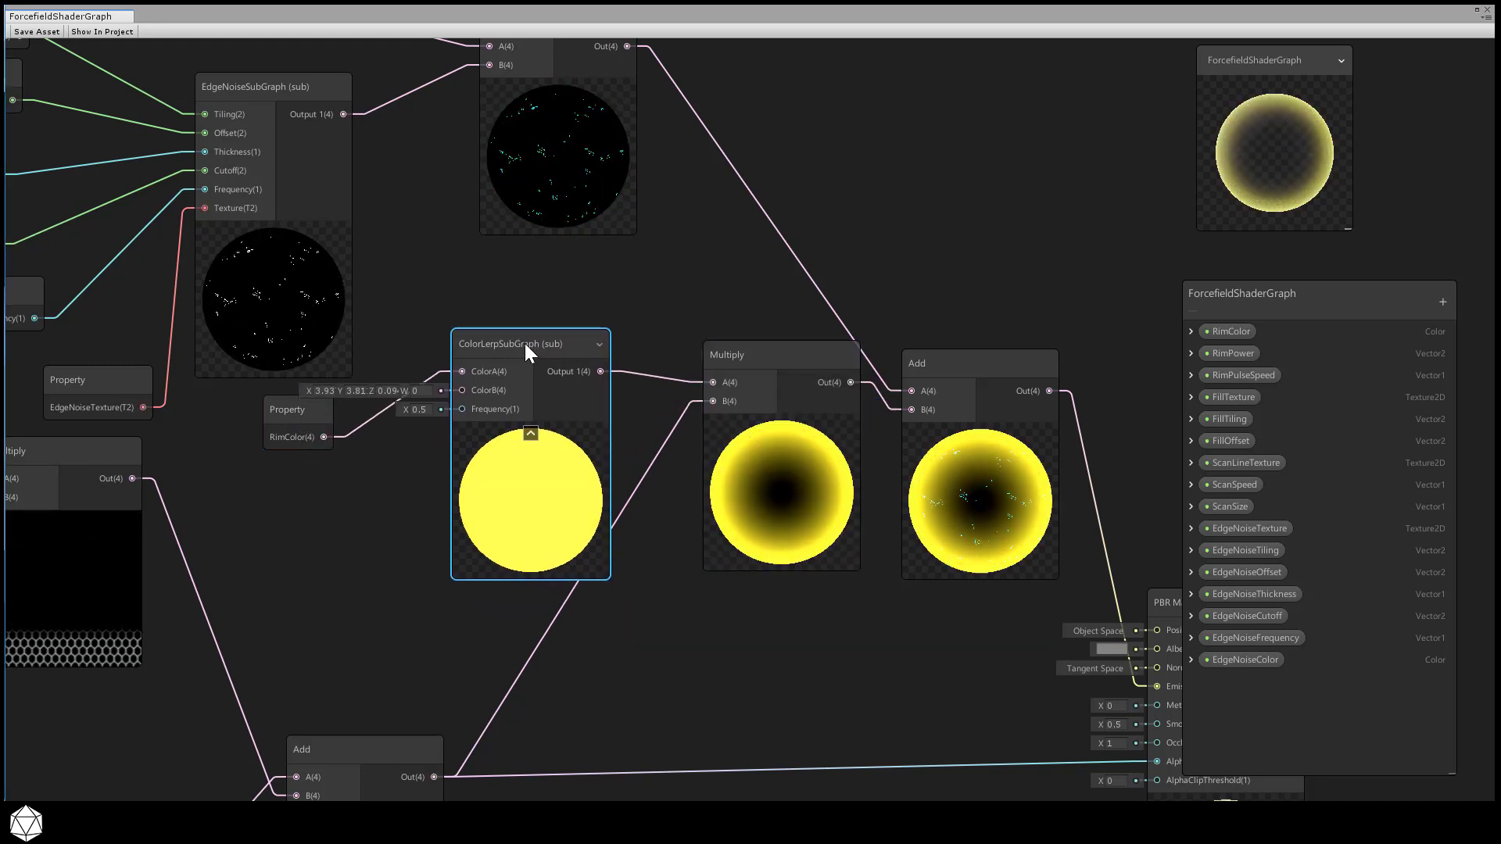
Add a Color property named RimColorAlt and move it directly below RimColor in the property list.
{"action": "left_click", "coordinate": [1443, 302]}
{"action": "left_click", "coordinate": [1358, 389]}
{"action": "type", "text": "RimColorAlt"}
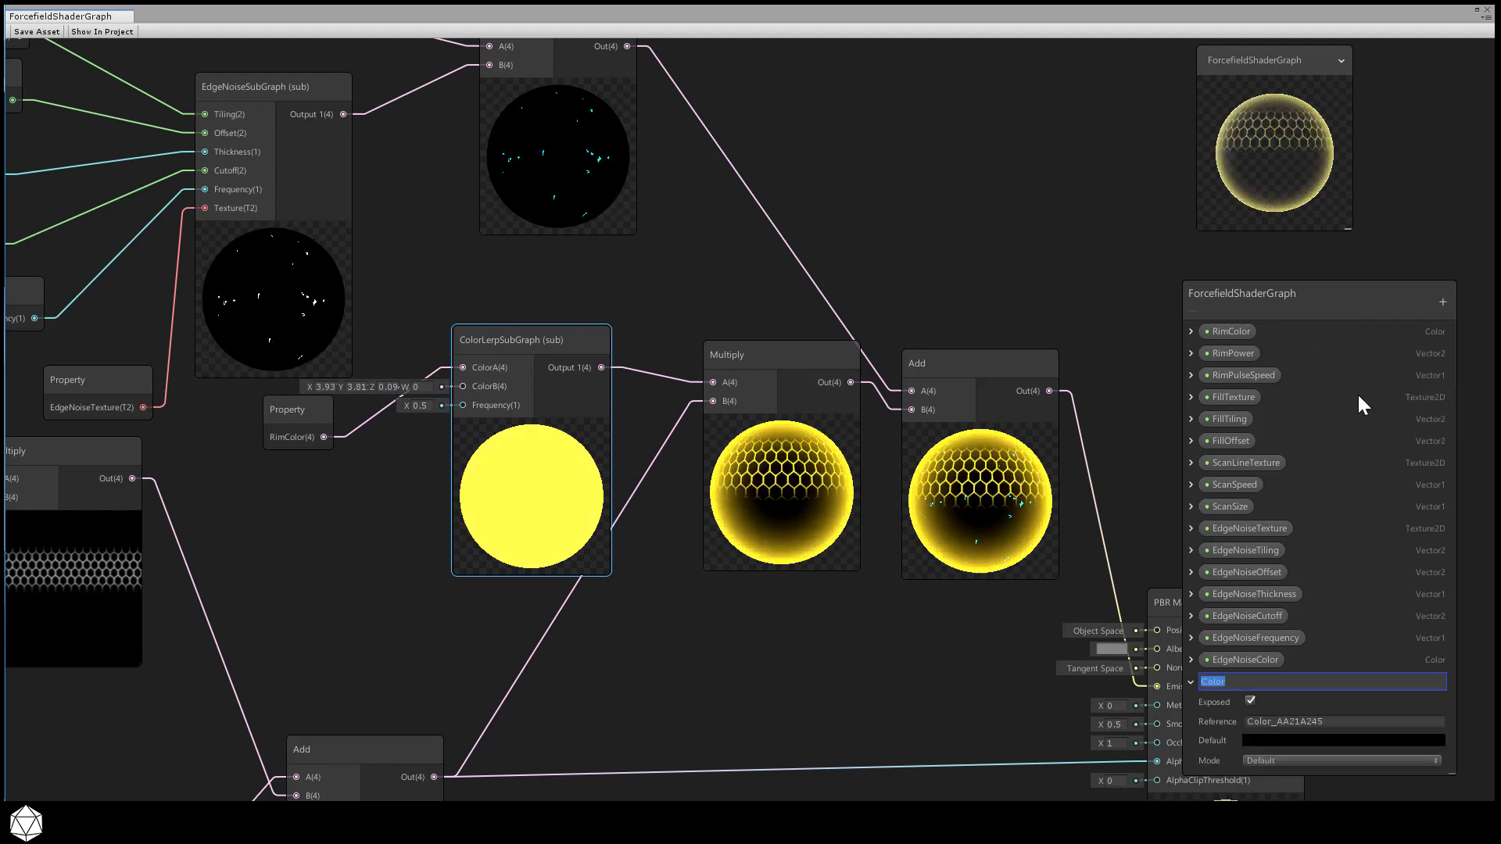
{"action": "key", "text": "Return"}
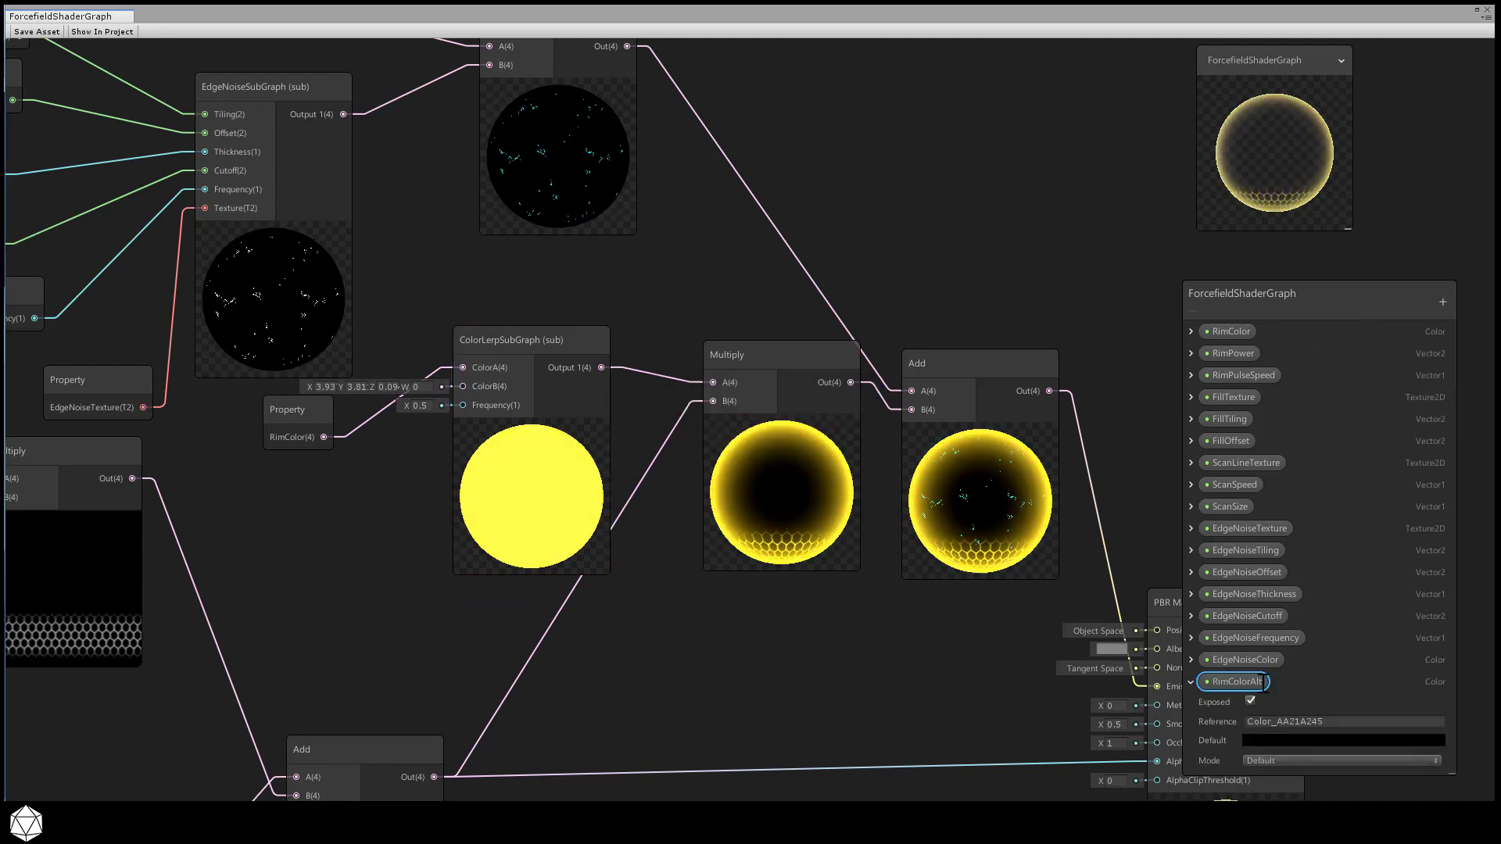
{"action": "left_click_drag", "start_coordinate": [1259, 683], "coordinate": [1231, 340]}
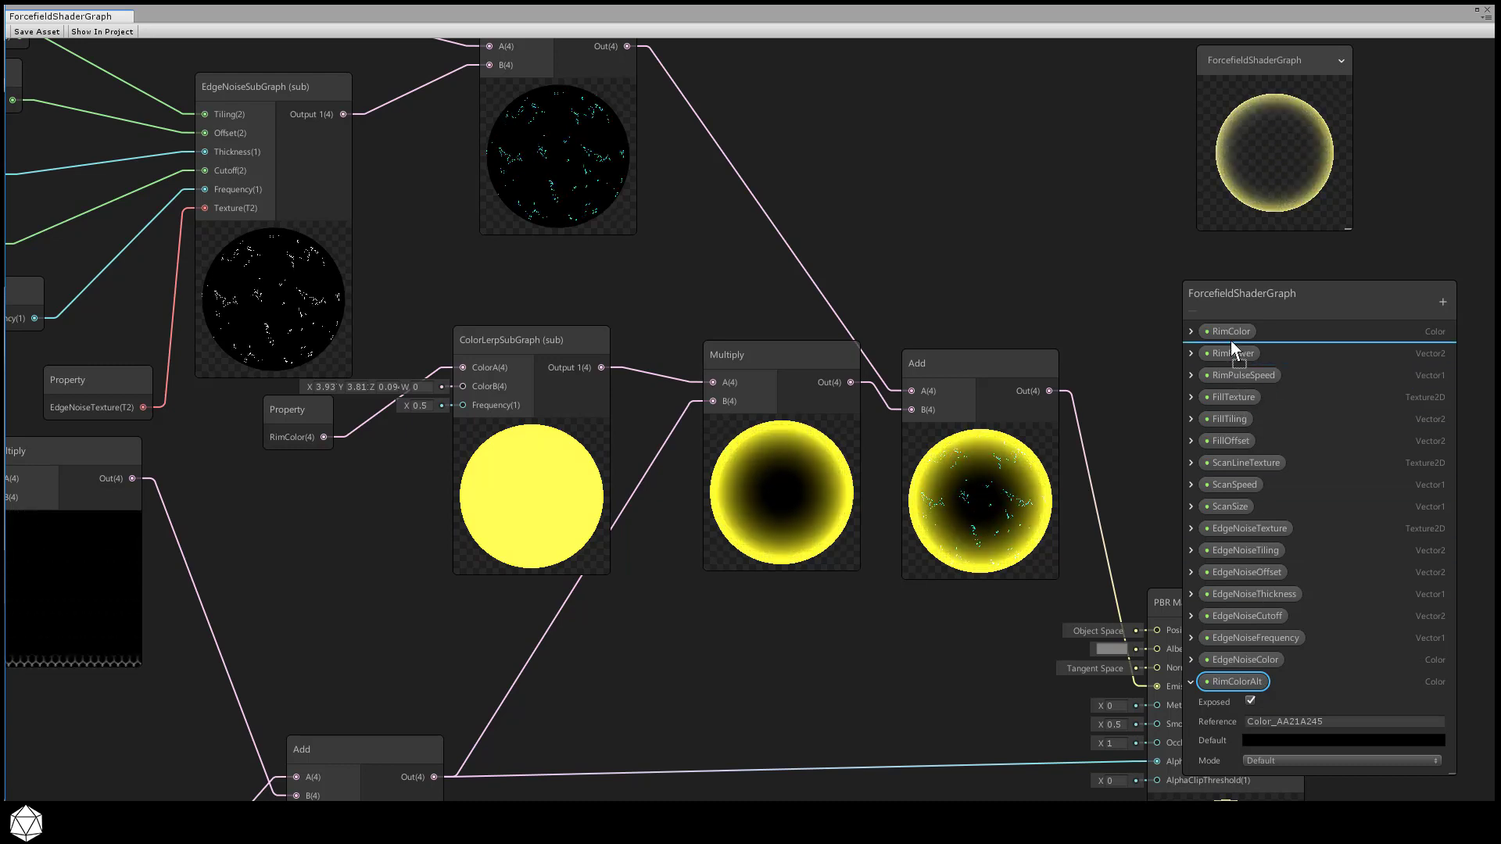
Set RimColorAlt's default color to bright yellow (FFFE00) and its mode to HDR.
{"action": "left_click", "coordinate": [1310, 412]}
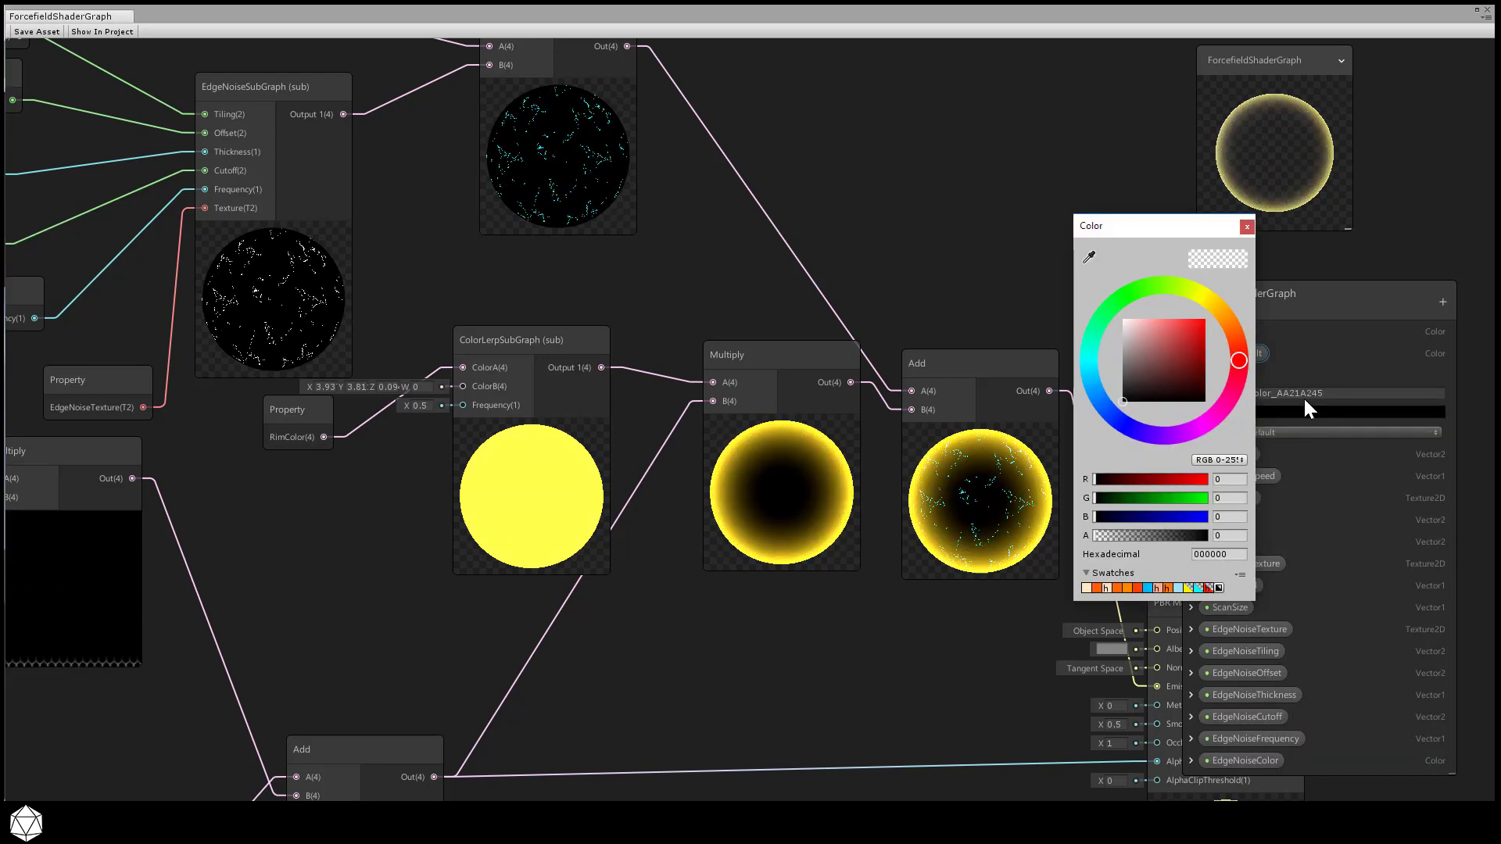
{"action": "mouse_move", "coordinate": [1239, 354]}
{"action": "left_mouse_down"}
{"action": "mouse_move", "coordinate": [1207, 295]}
{"action": "mouse_move", "coordinate": [1204, 318]}
{"action": "left_mouse_up"}
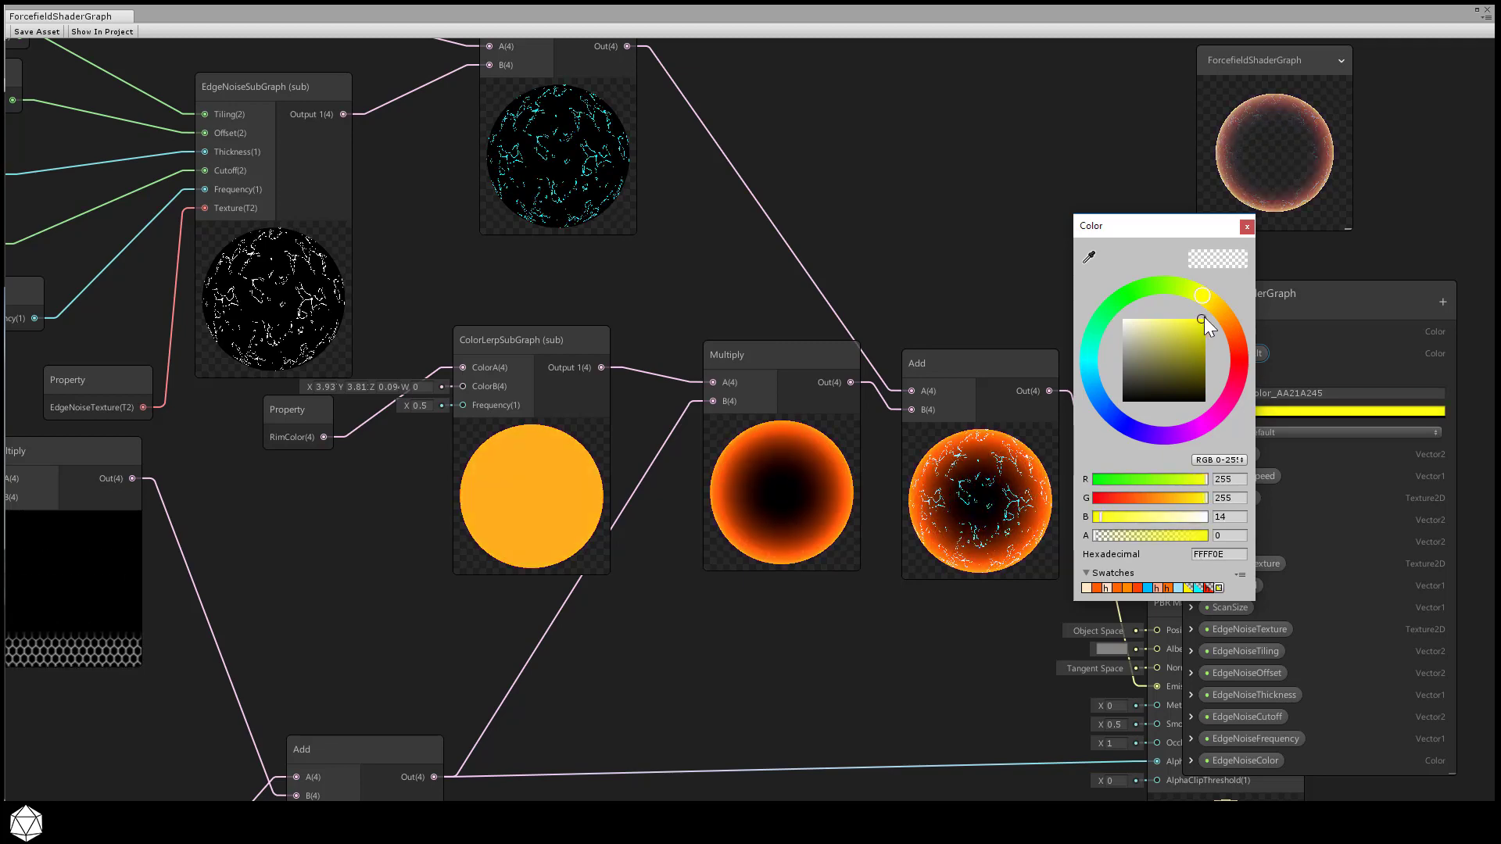
{"action": "left_click", "coordinate": [1247, 226]}
{"action": "left_click", "coordinate": [1297, 433]}
{"action": "left_click", "coordinate": [1297, 466]}
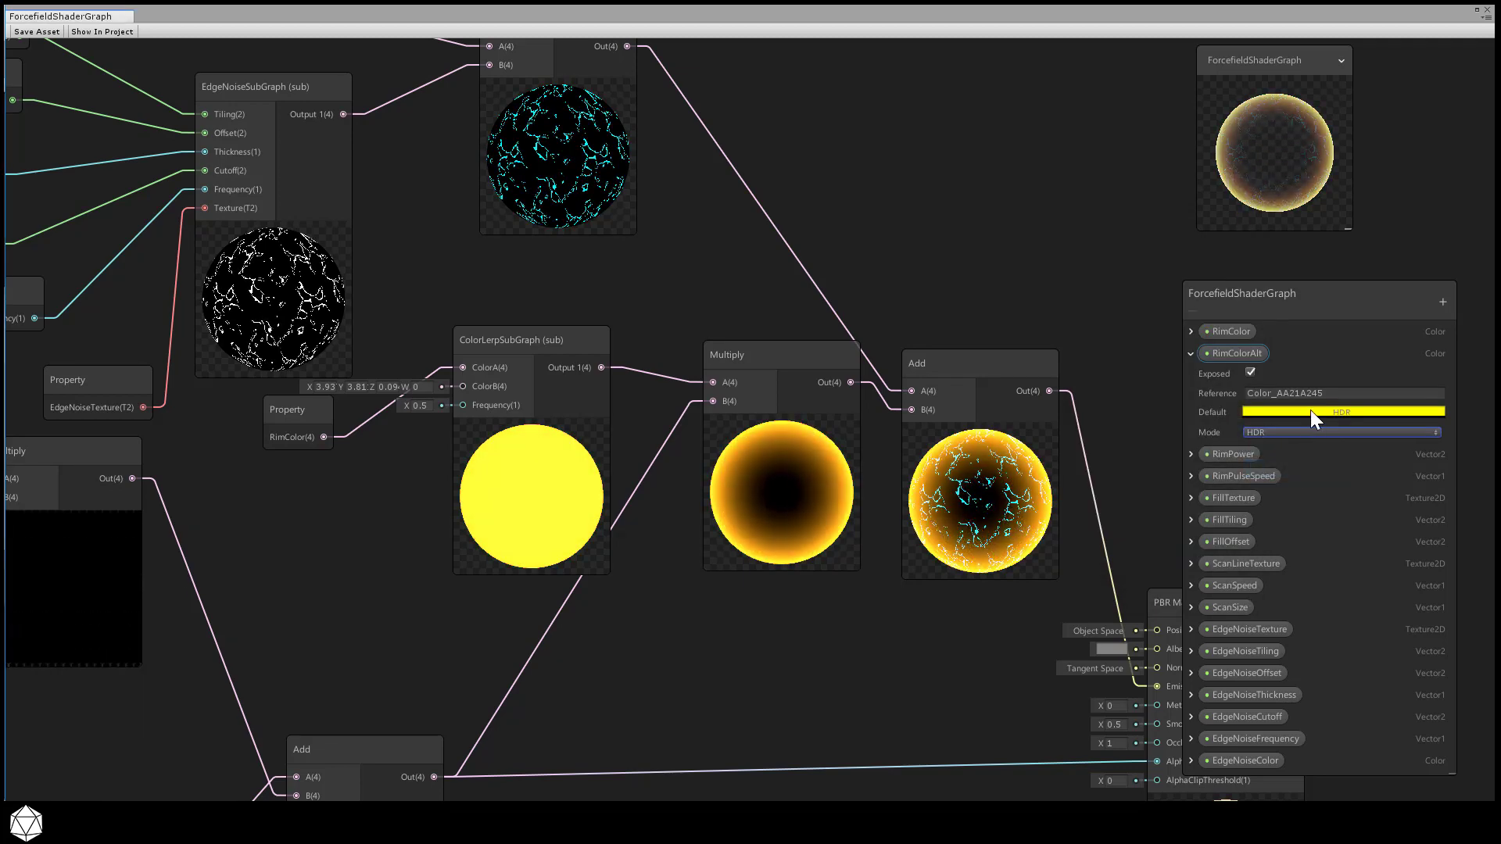
{"action": "left_click", "coordinate": [1310, 410]}
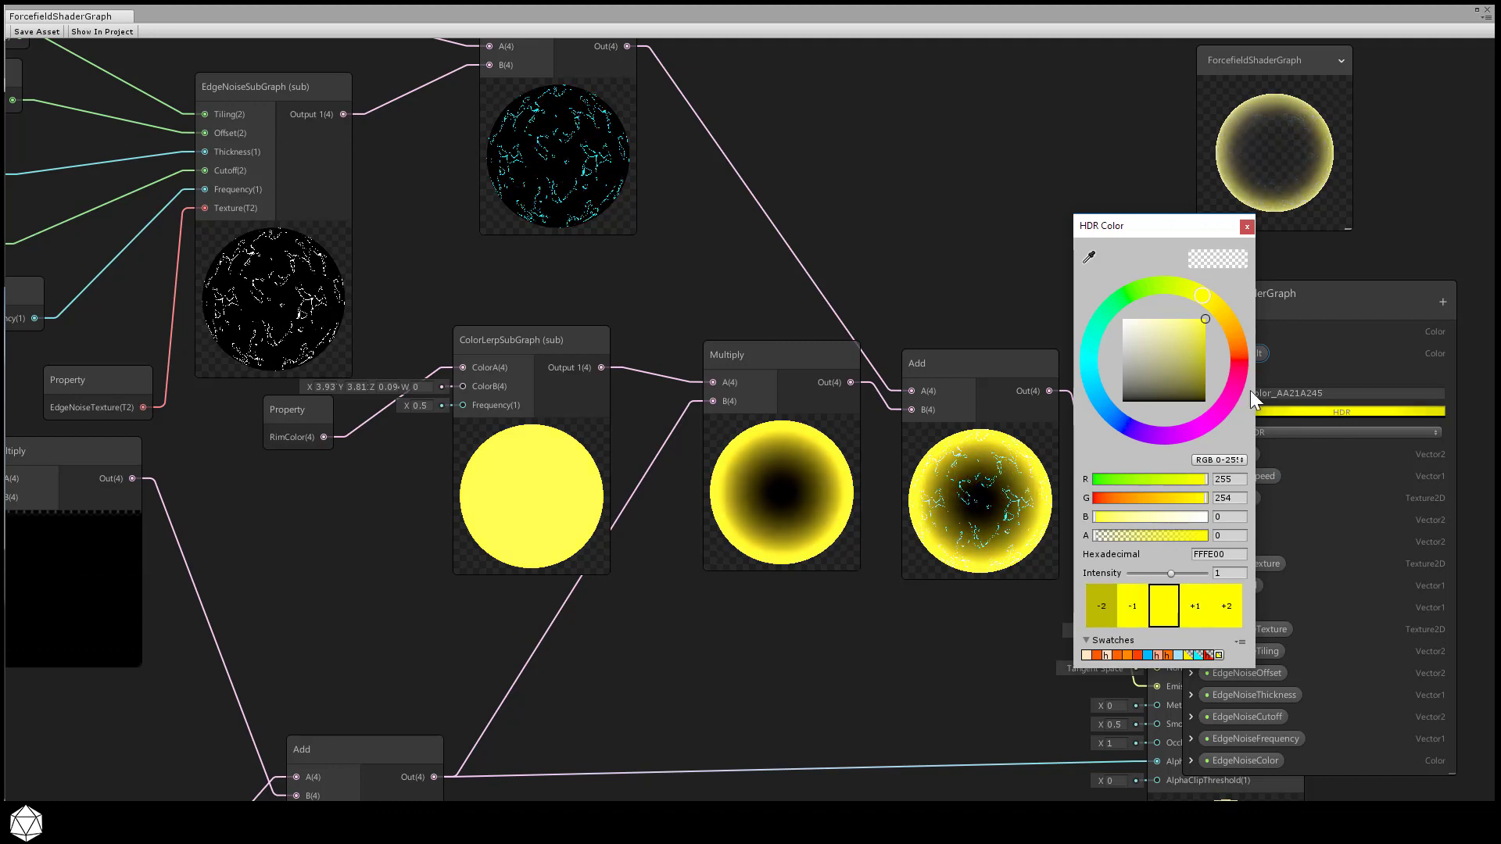
{"action": "left_click", "coordinate": [1247, 227]}
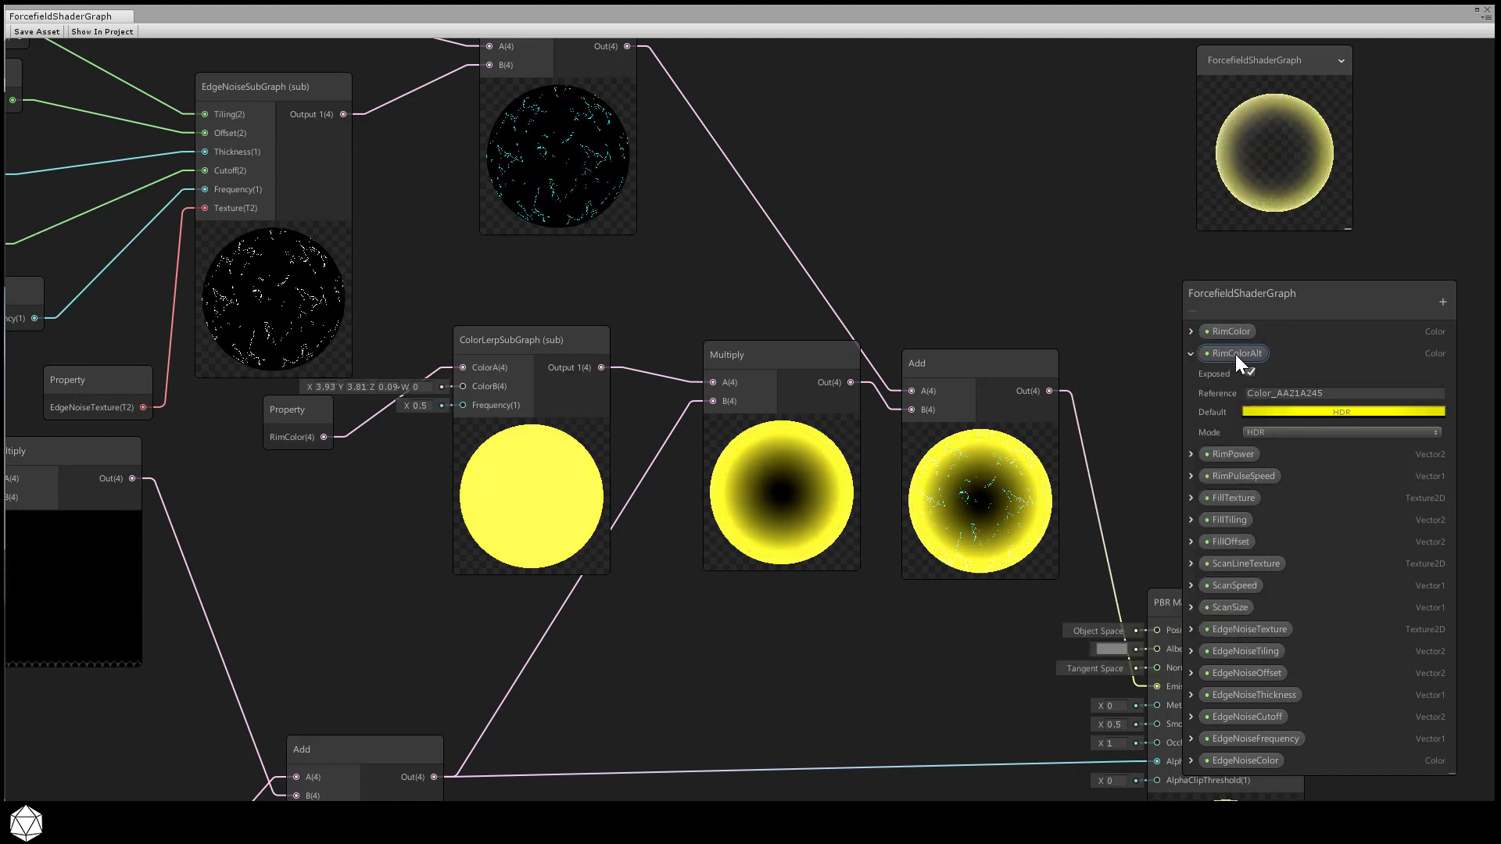
Place the RimColorAlt property near ColorLerpSubGraph and connect it to the ColorB input.
{"action": "left_click_drag", "start_coordinate": [1235, 354], "coordinate": [382, 485]}
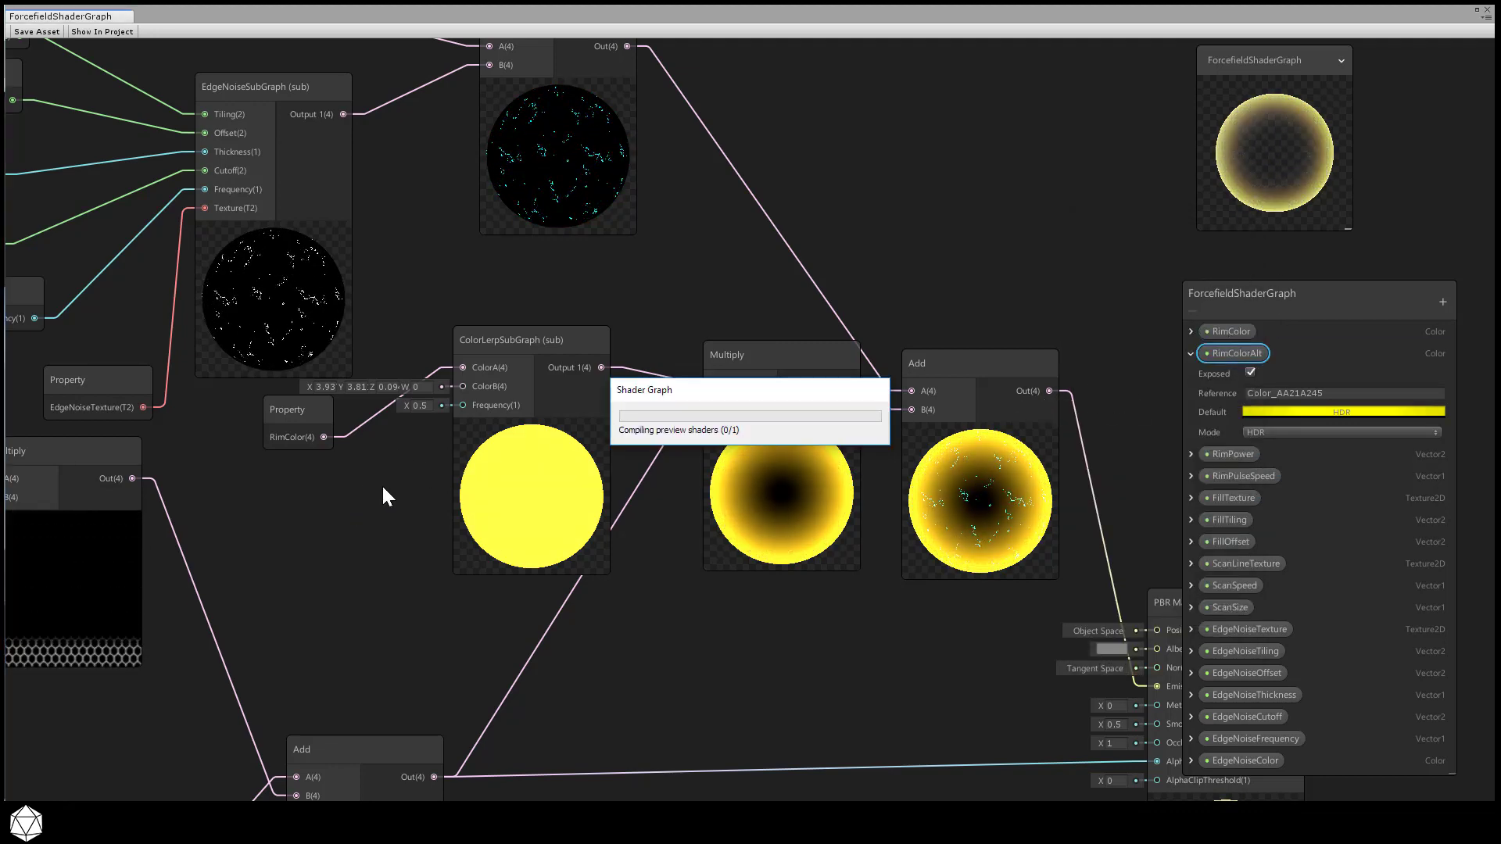
{"action": "left_click_drag", "start_coordinate": [397, 538], "coordinate": [462, 386]}
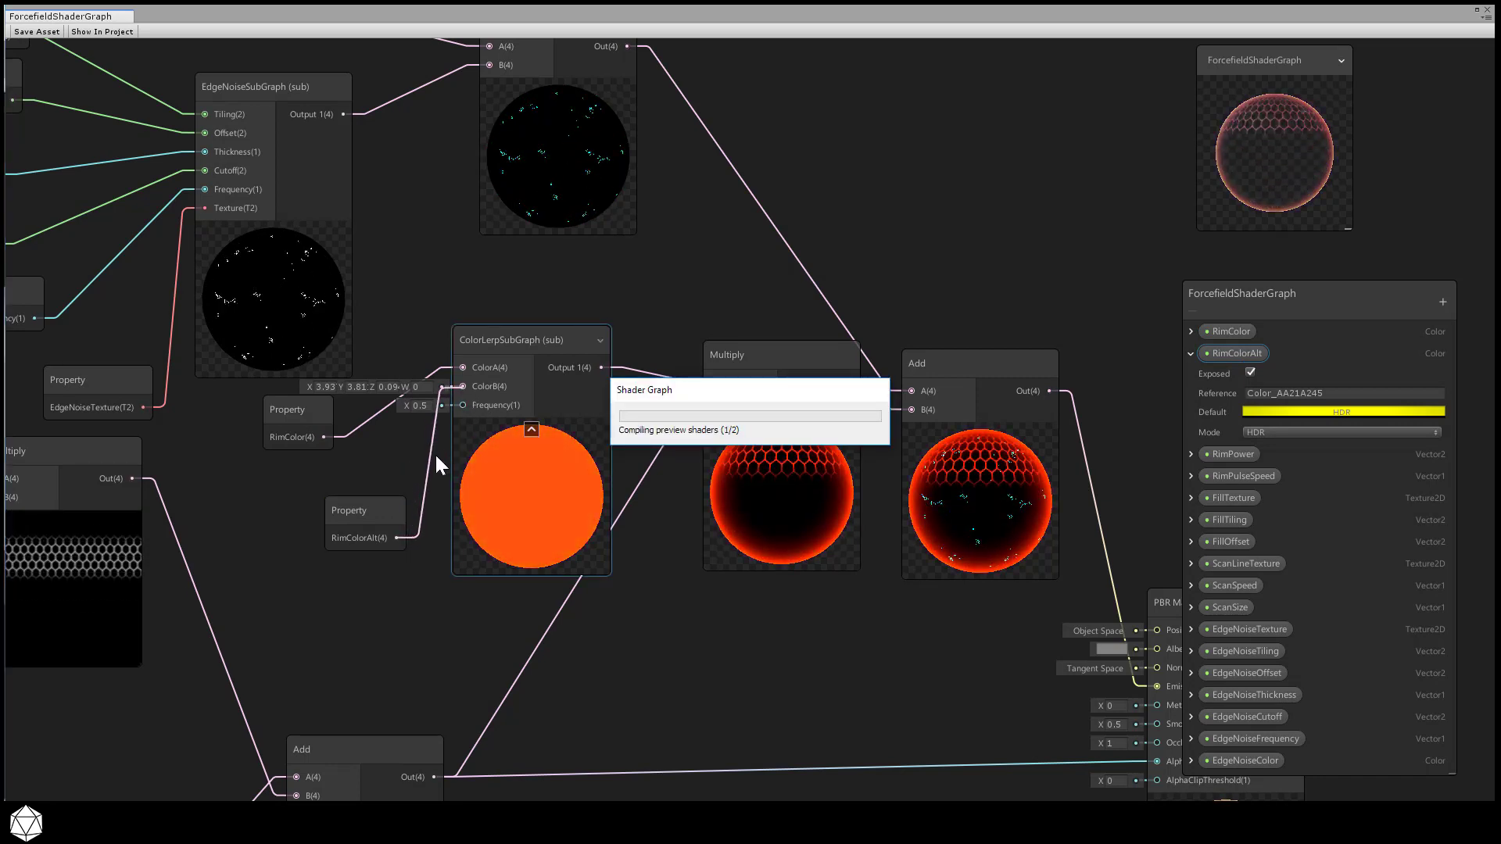
Align the RimColorAlt node under RimColor, connect a RimPulseSpeed property node below it to ColorLerpSubGraph's Frequency input, and save the shader graph.
{"action": "left_click_drag", "start_coordinate": [375, 498], "coordinate": [296, 468]}
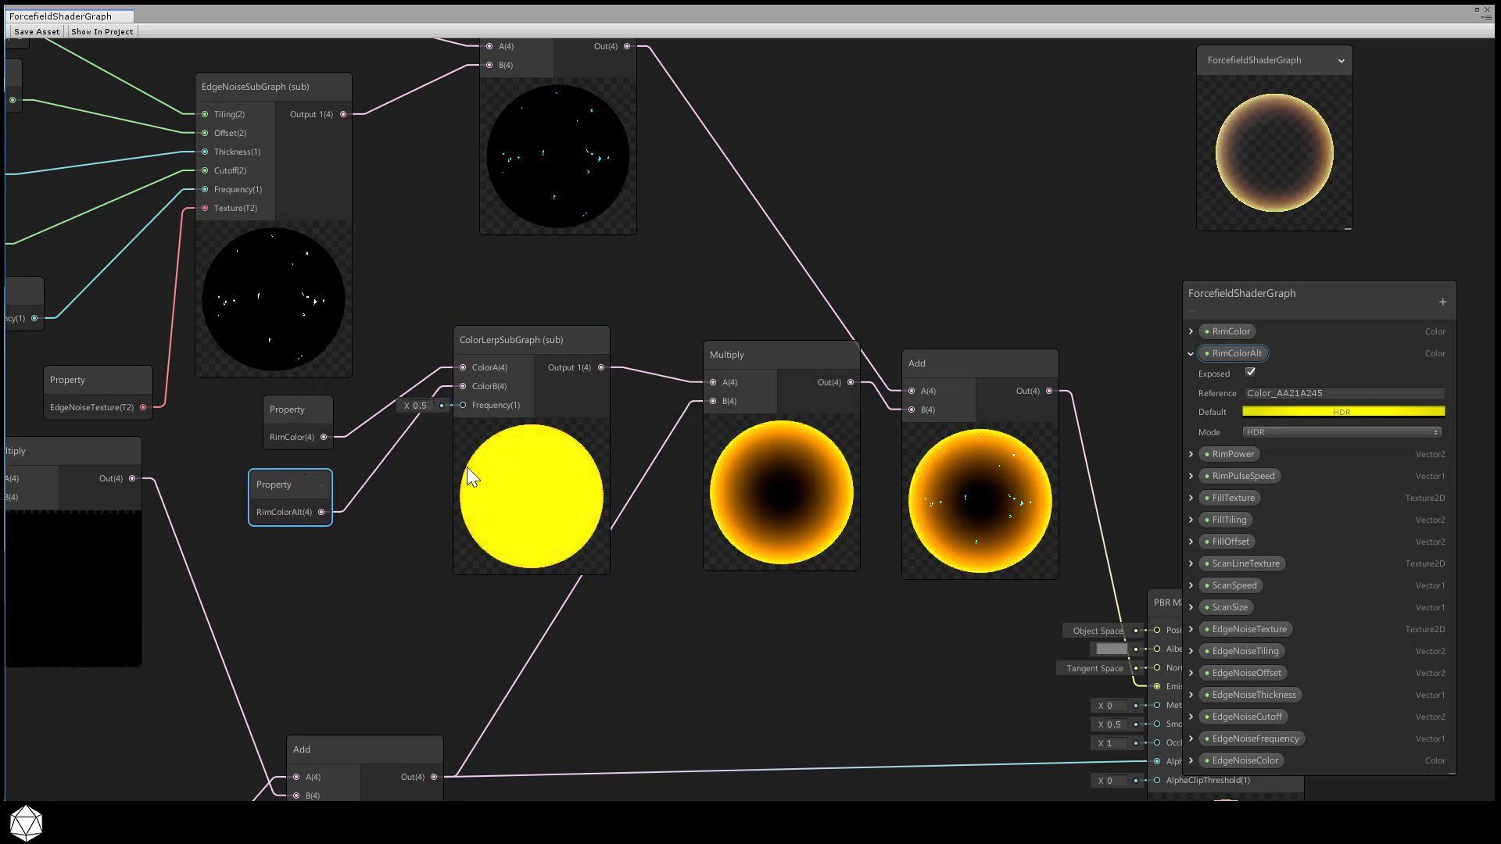
{"action": "left_click", "coordinate": [1243, 477]}
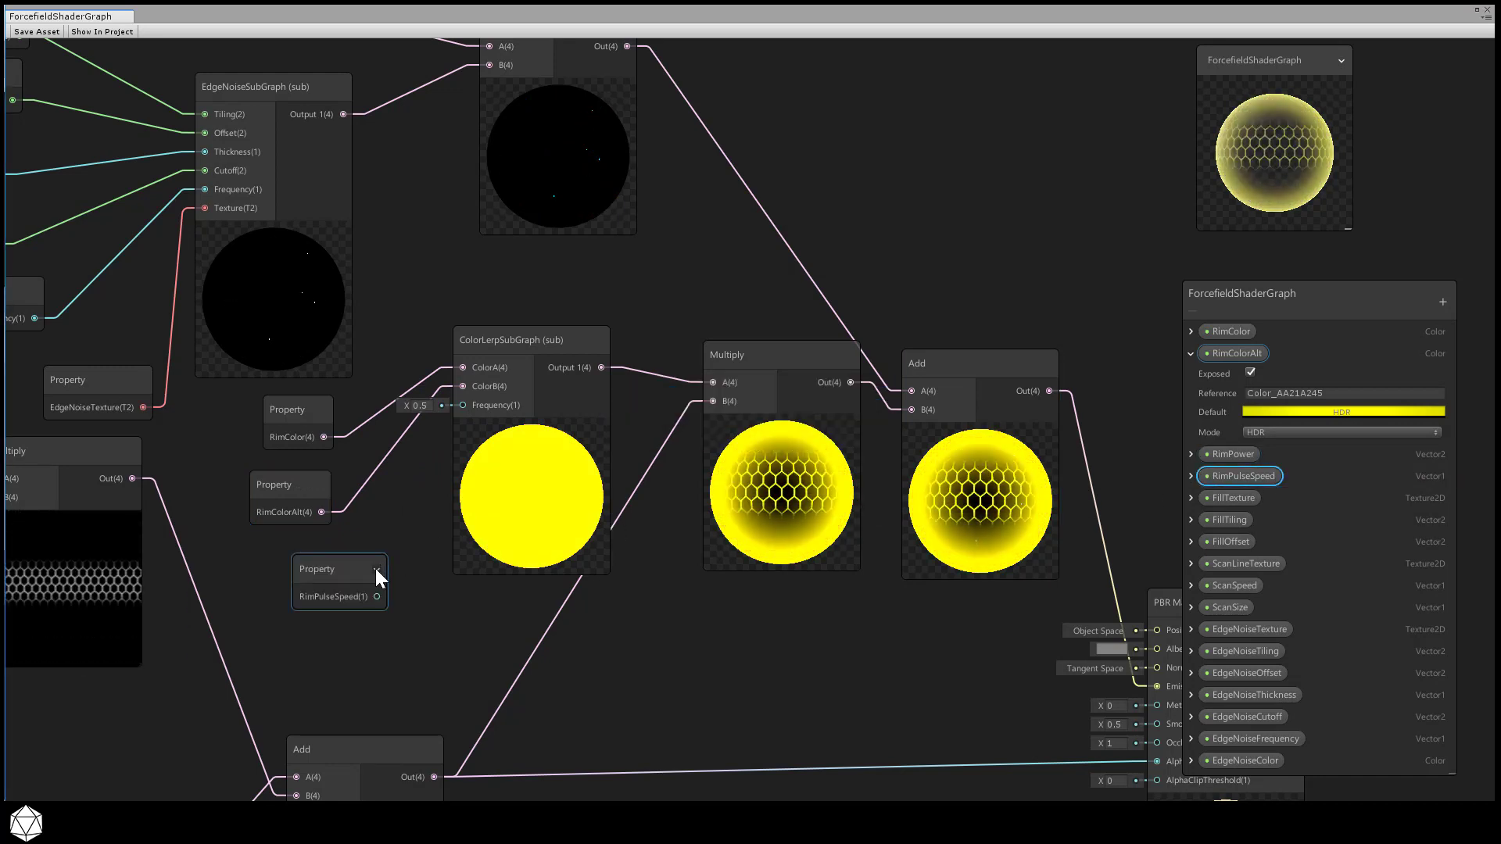
{"action": "left_click_drag", "start_coordinate": [379, 597], "coordinate": [462, 408]}
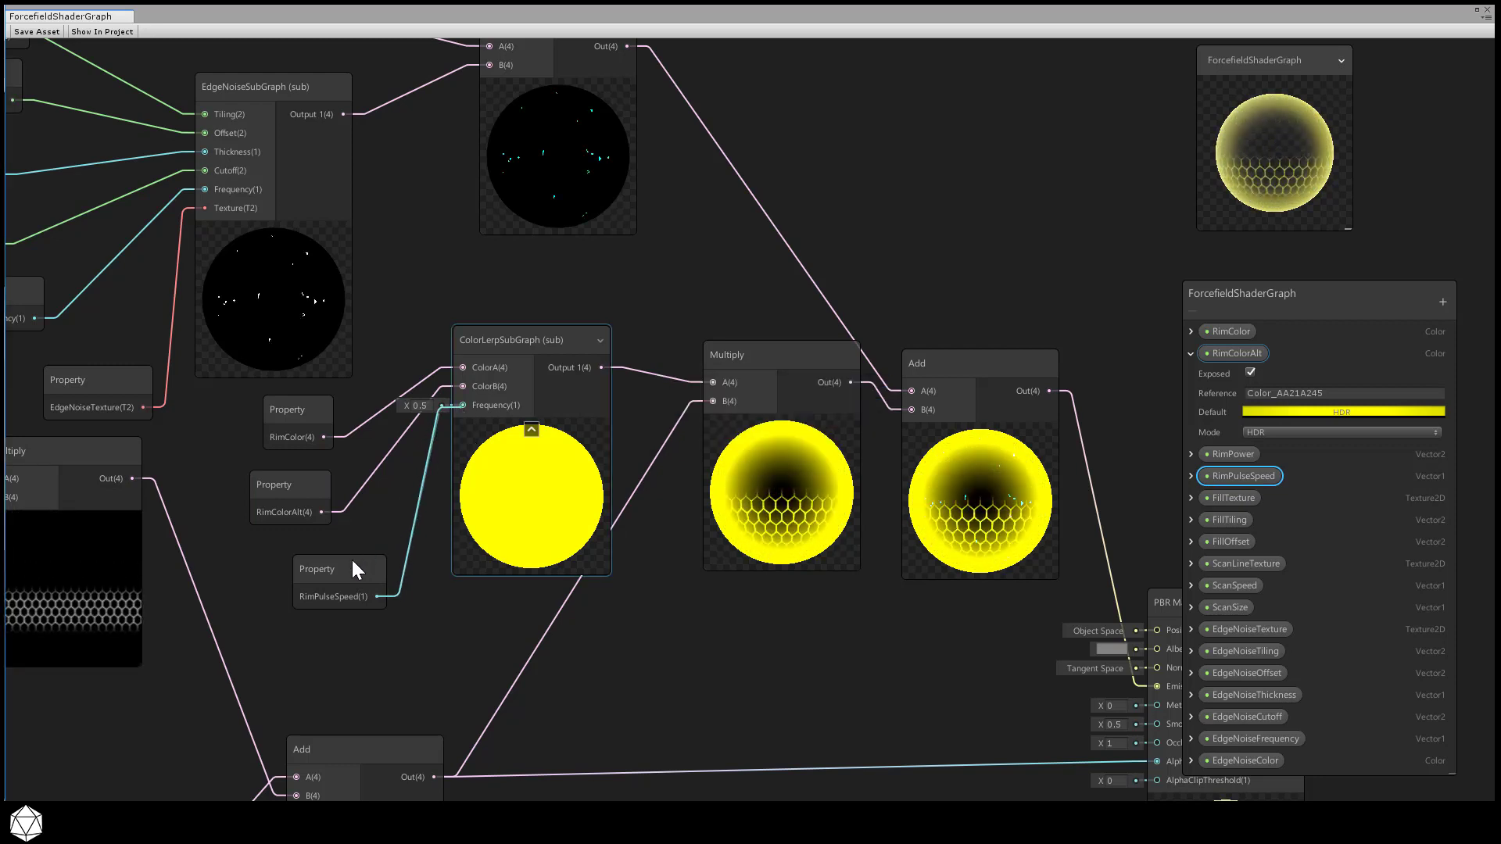
{"action": "left_click_drag", "start_coordinate": [350, 561], "coordinate": [326, 558]}
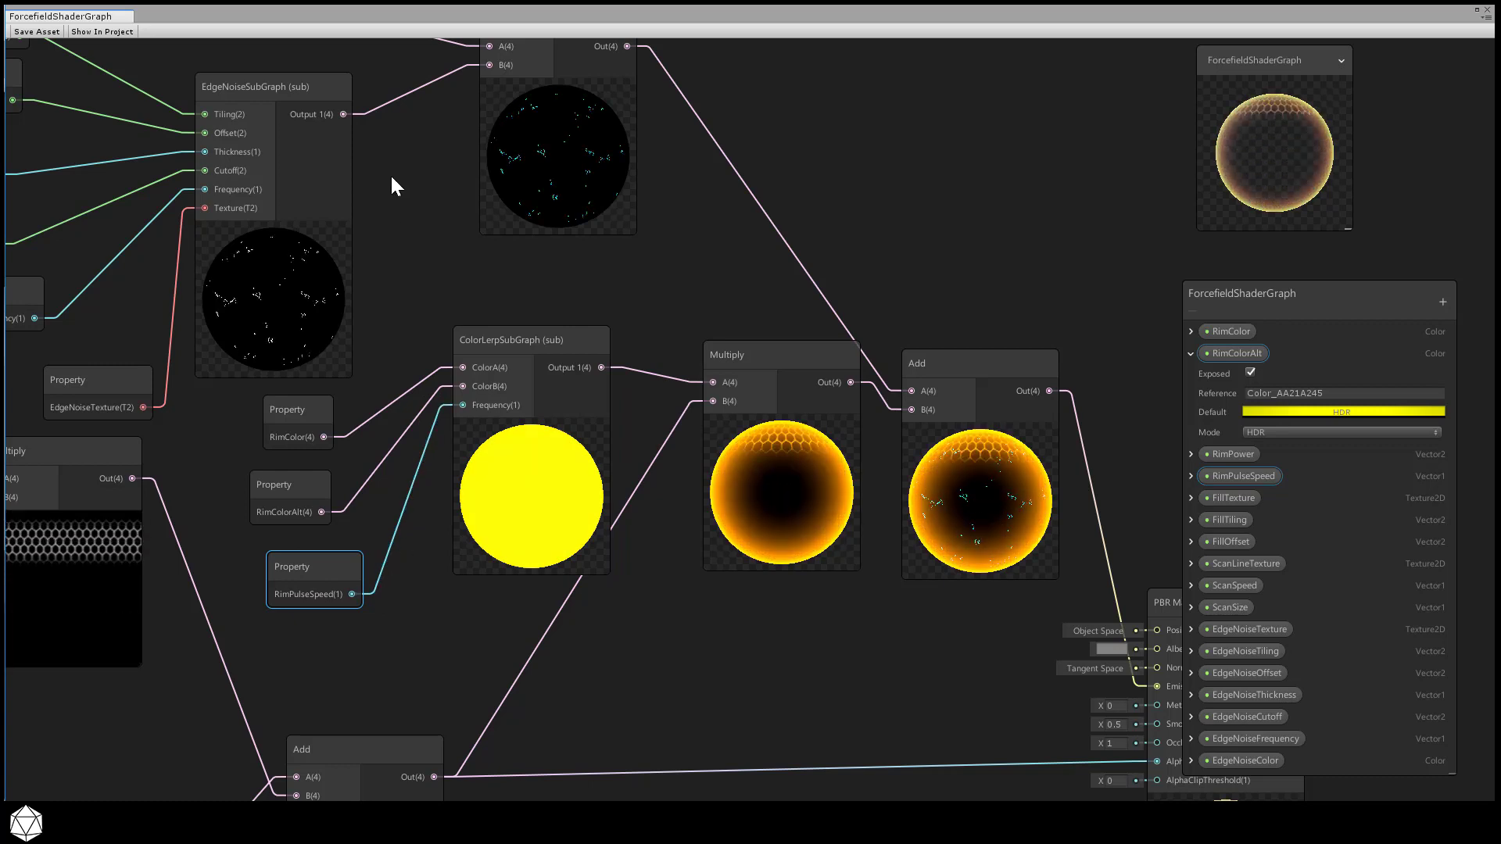
{"action": "left_click", "coordinate": [48, 31]}
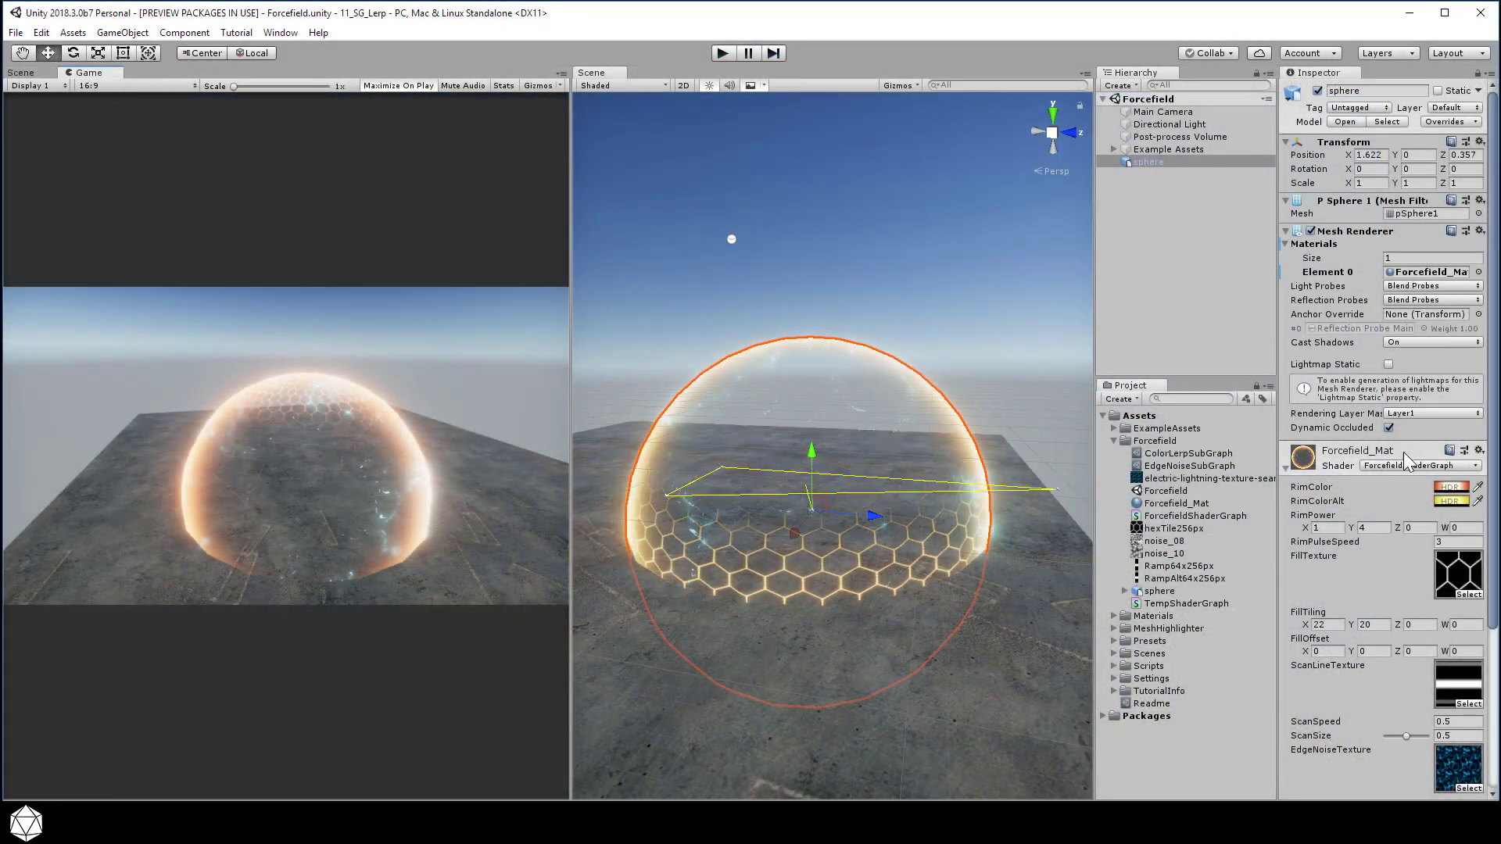
Change Forcefield_Mat's RimColorAlt to a bright, saturated HDR blue and run the scene to preview the rim color blend.
{"action": "left_click", "coordinate": [1442, 500]}
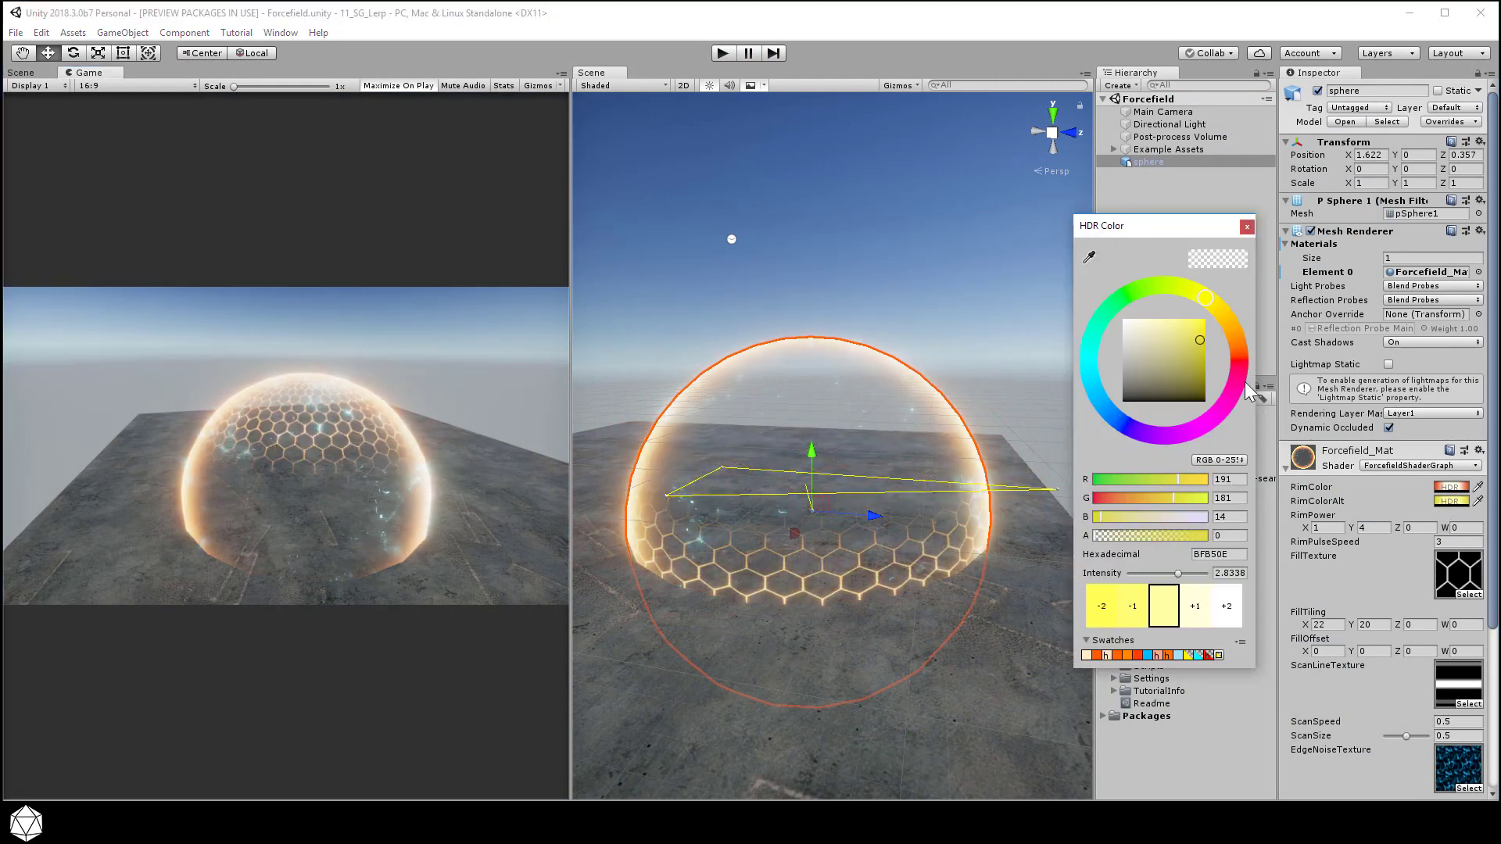
{"action": "mouse_move", "coordinate": [1209, 290]}
{"action": "left_mouse_down"}
{"action": "mouse_move", "coordinate": [1137, 289]}
{"action": "mouse_move", "coordinate": [1106, 316]}
{"action": "mouse_move", "coordinate": [1091, 381]}
{"action": "left_mouse_up"}
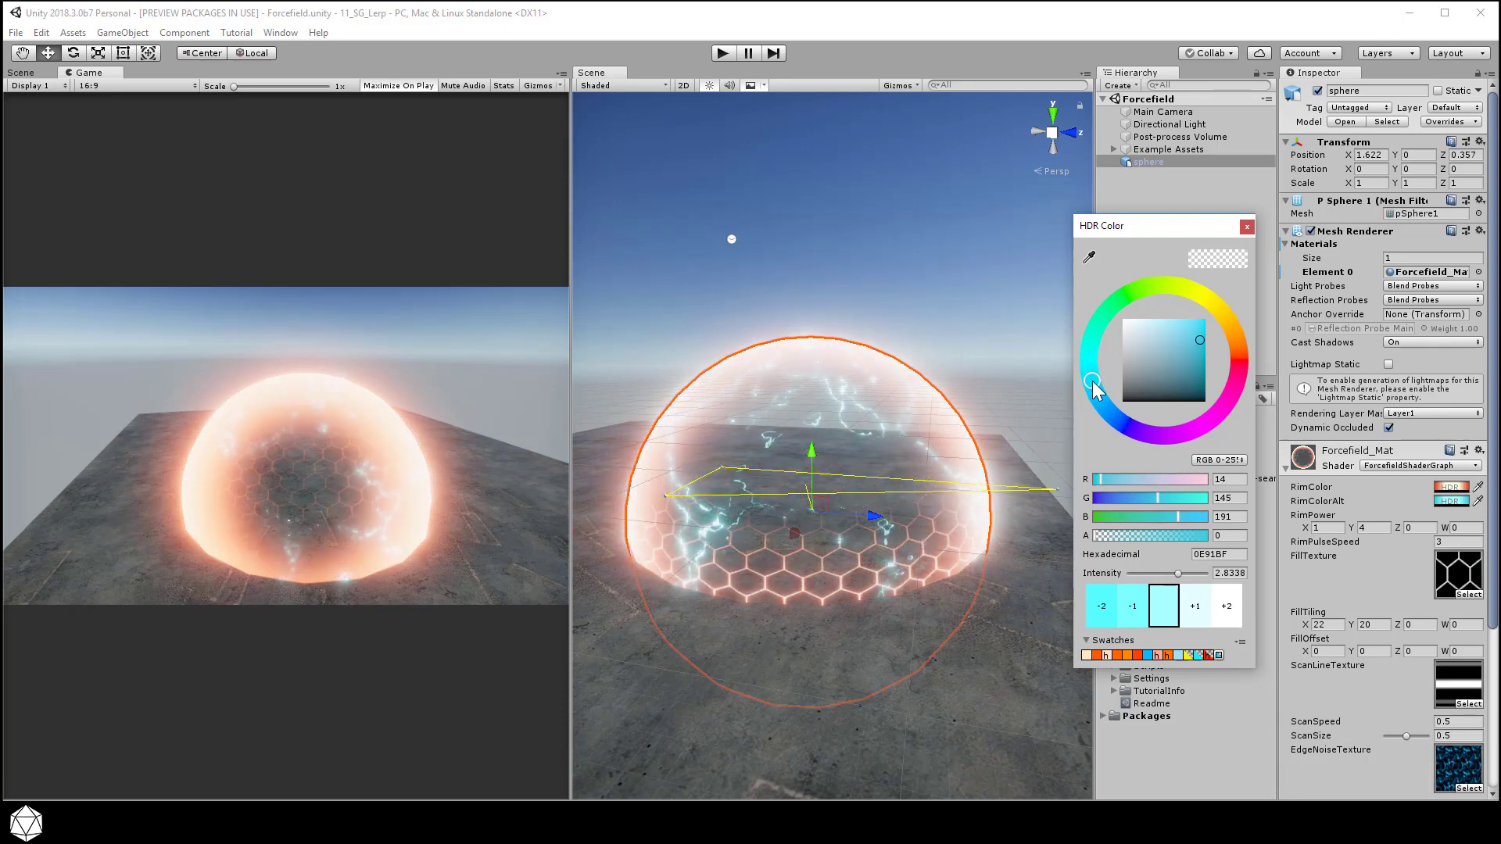
{"action": "left_click_drag", "start_coordinate": [1194, 340], "coordinate": [1213, 316]}
{"action": "left_click", "coordinate": [1247, 227]}
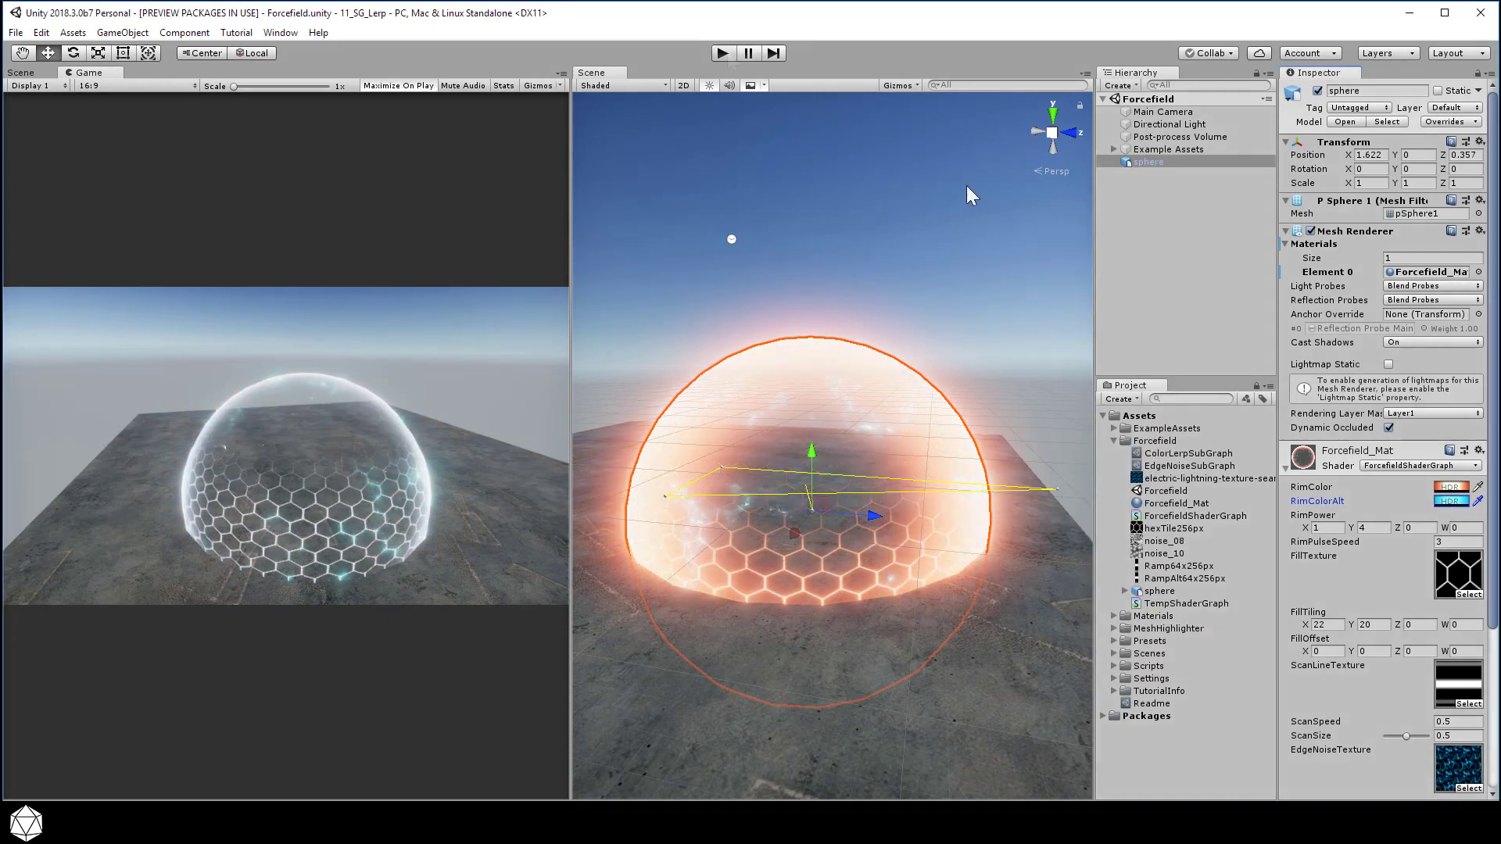
{"action": "left_click", "coordinate": [722, 53]}
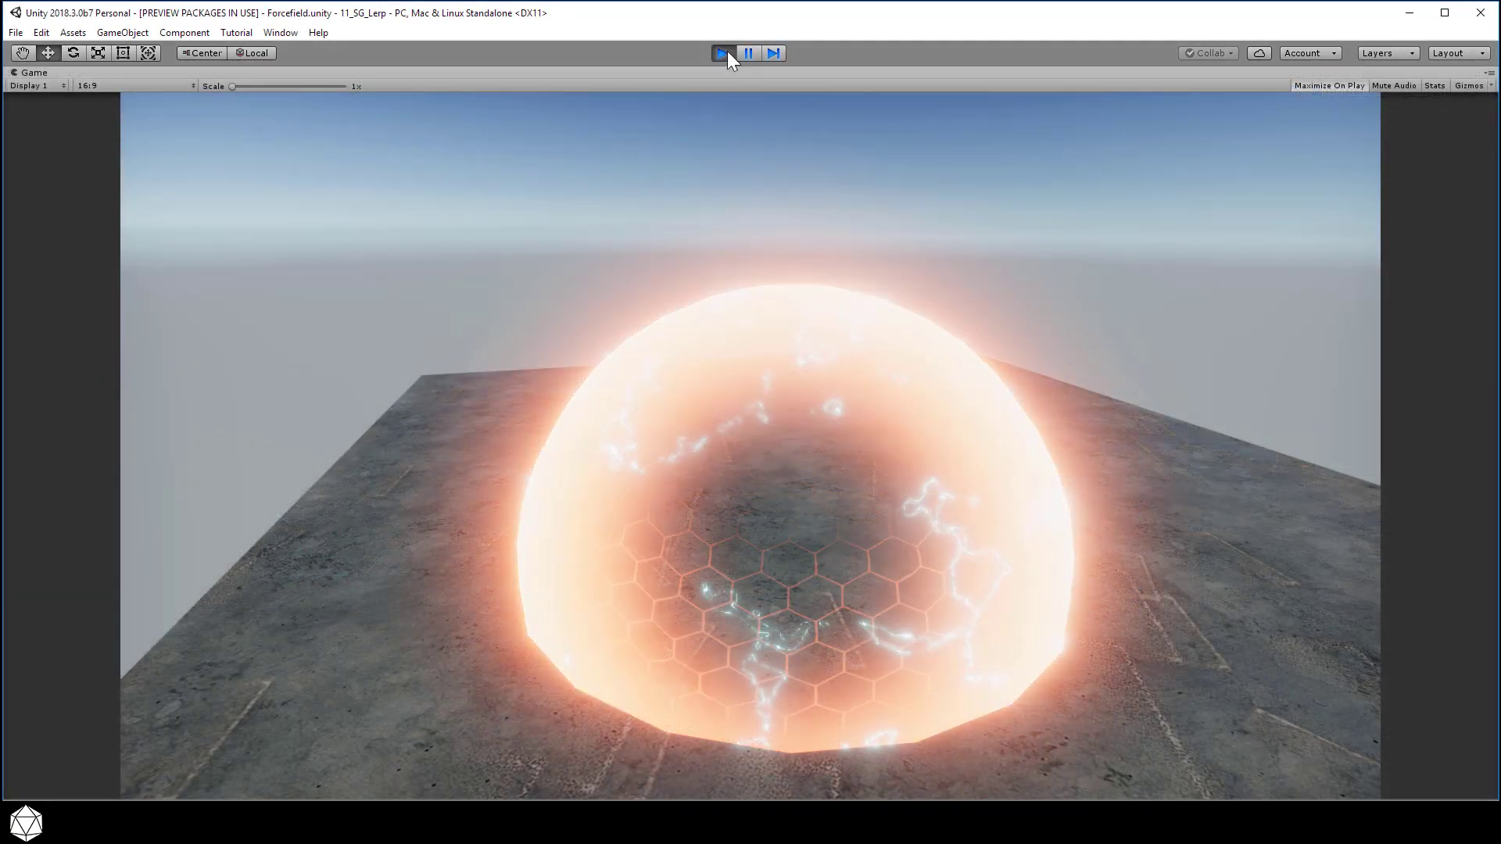